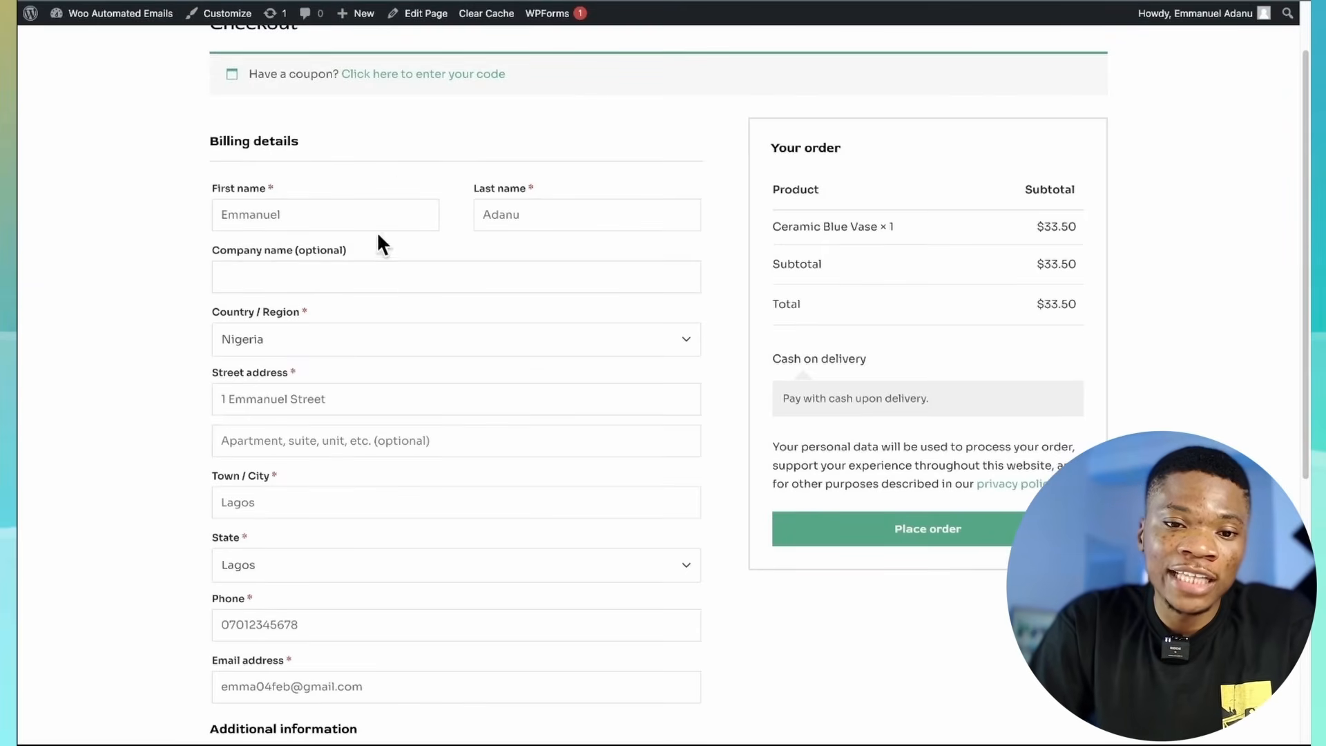
Review the checkout details and place the $33.50 cash-on-delivery order for the Ceramic Blue Vase
scroll(694, 373, up, 1)
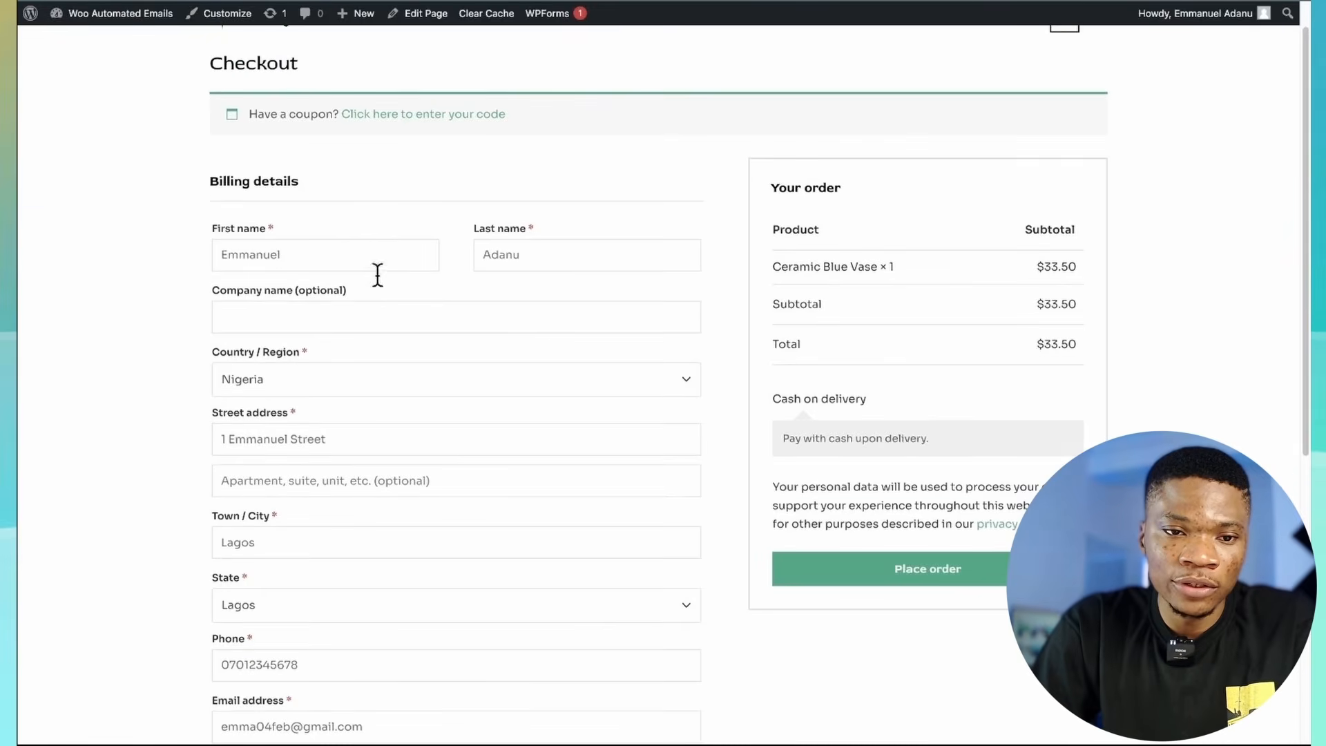
scroll(378, 274, down, 6)
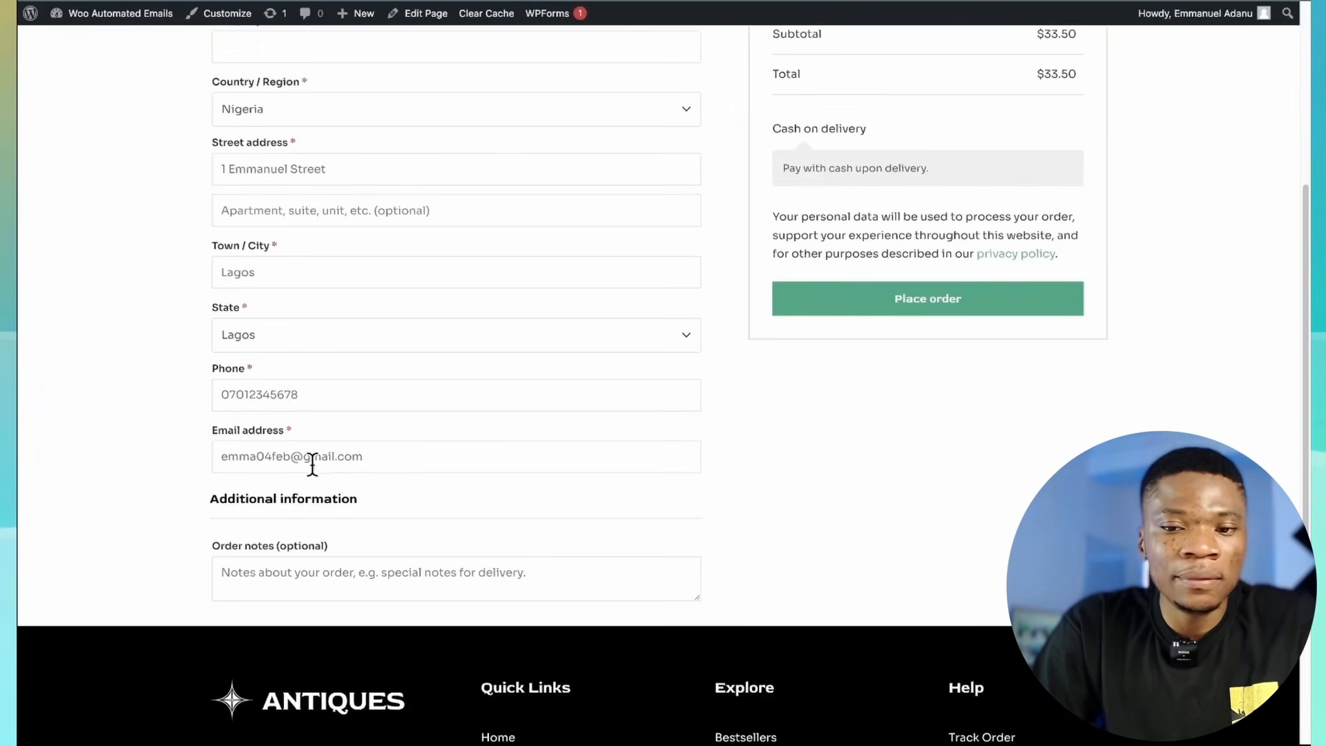
scroll(832, 444, up, 2)
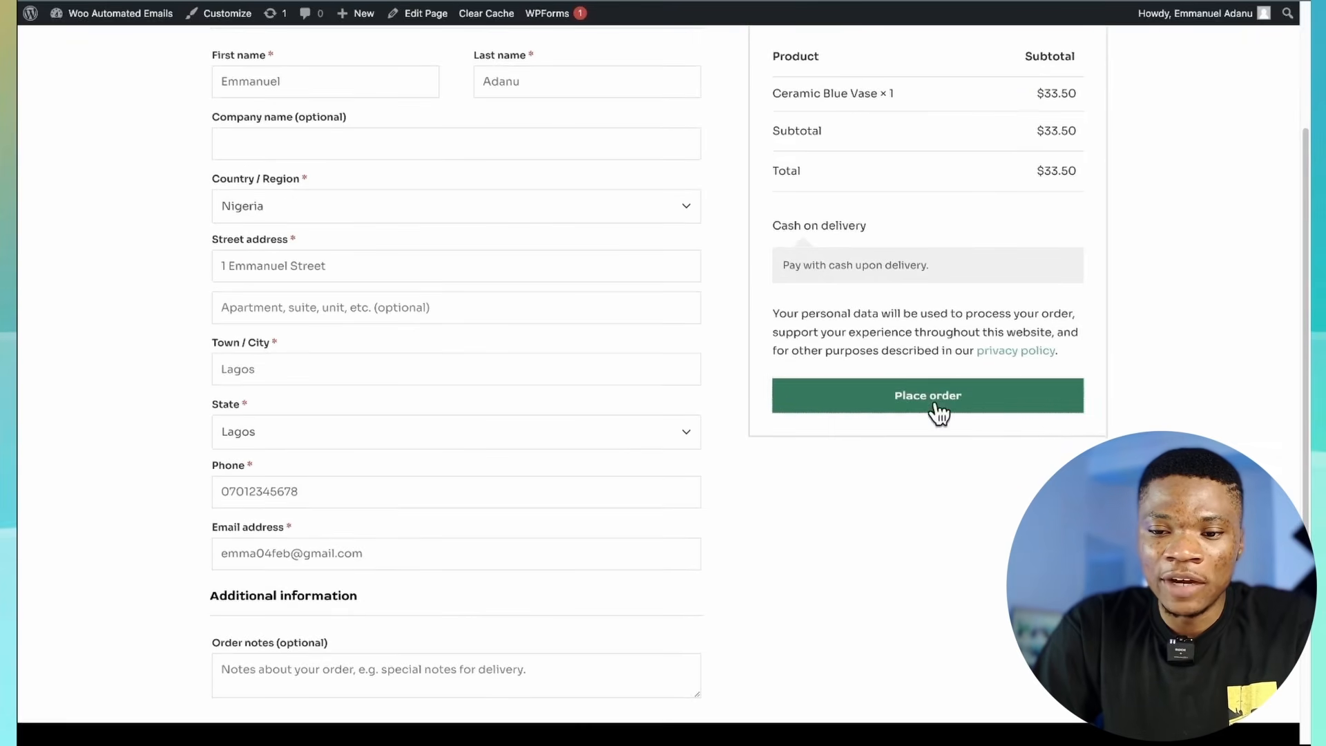
click(936, 401)
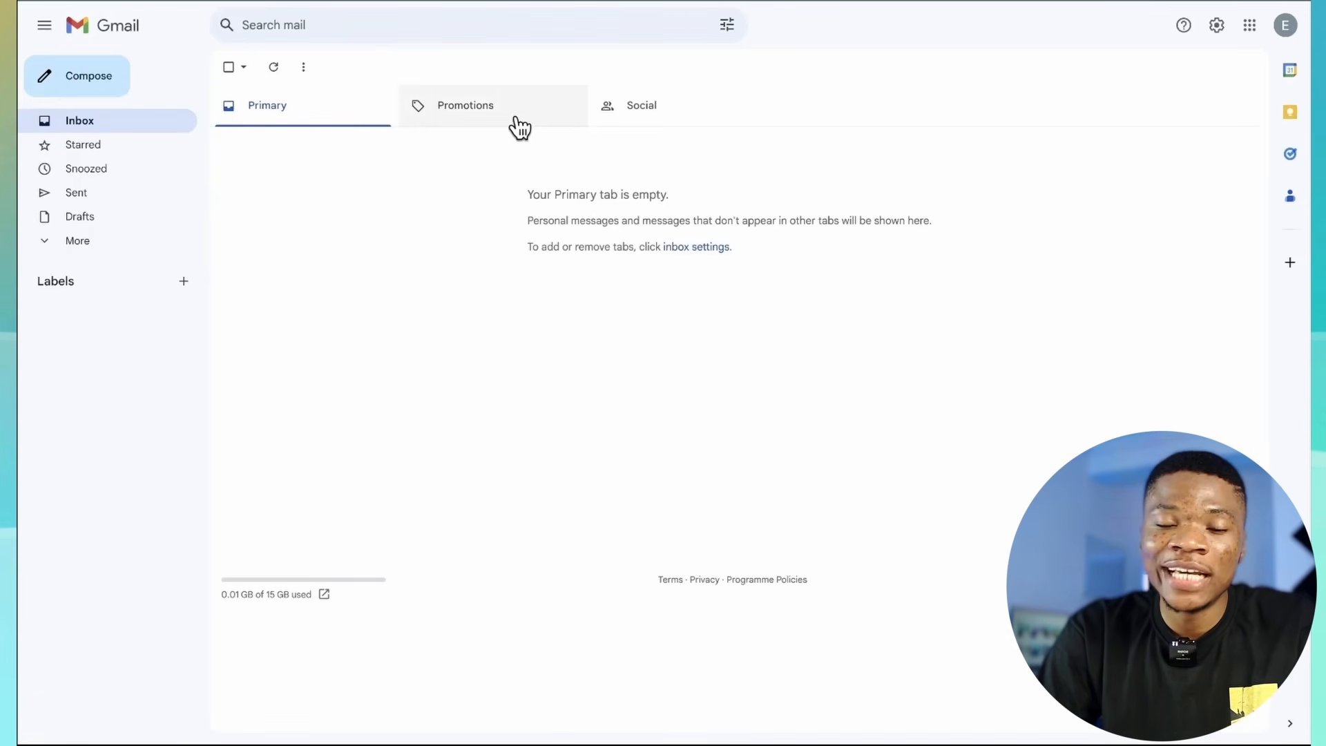
click(639, 118)
click(348, 125)
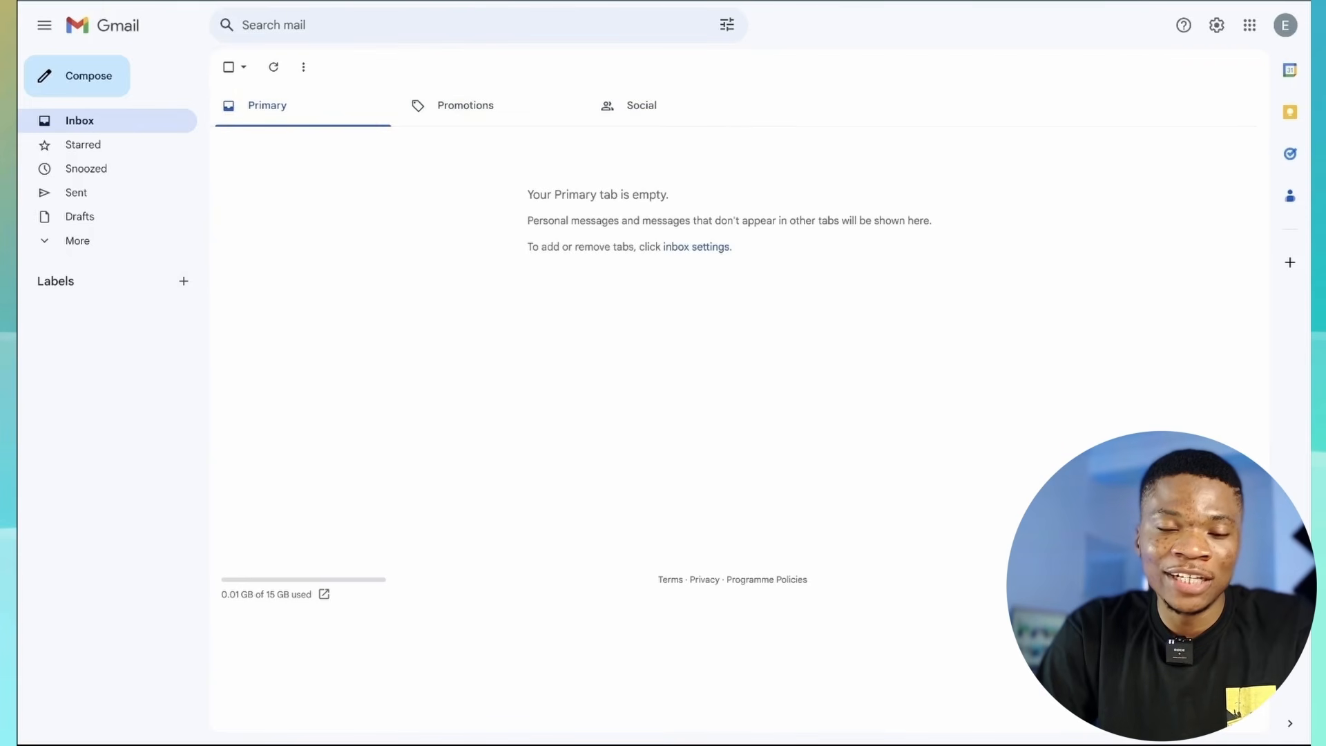
click(76, 240)
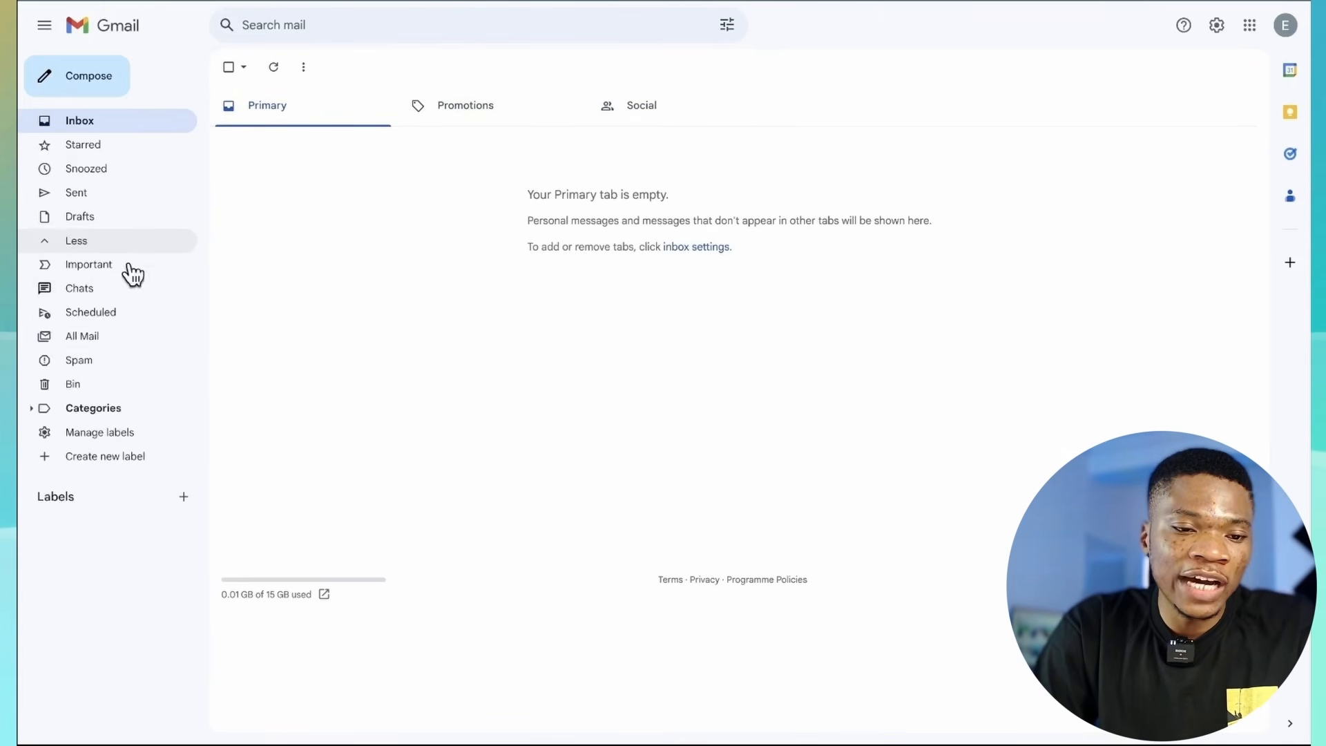
click(107, 359)
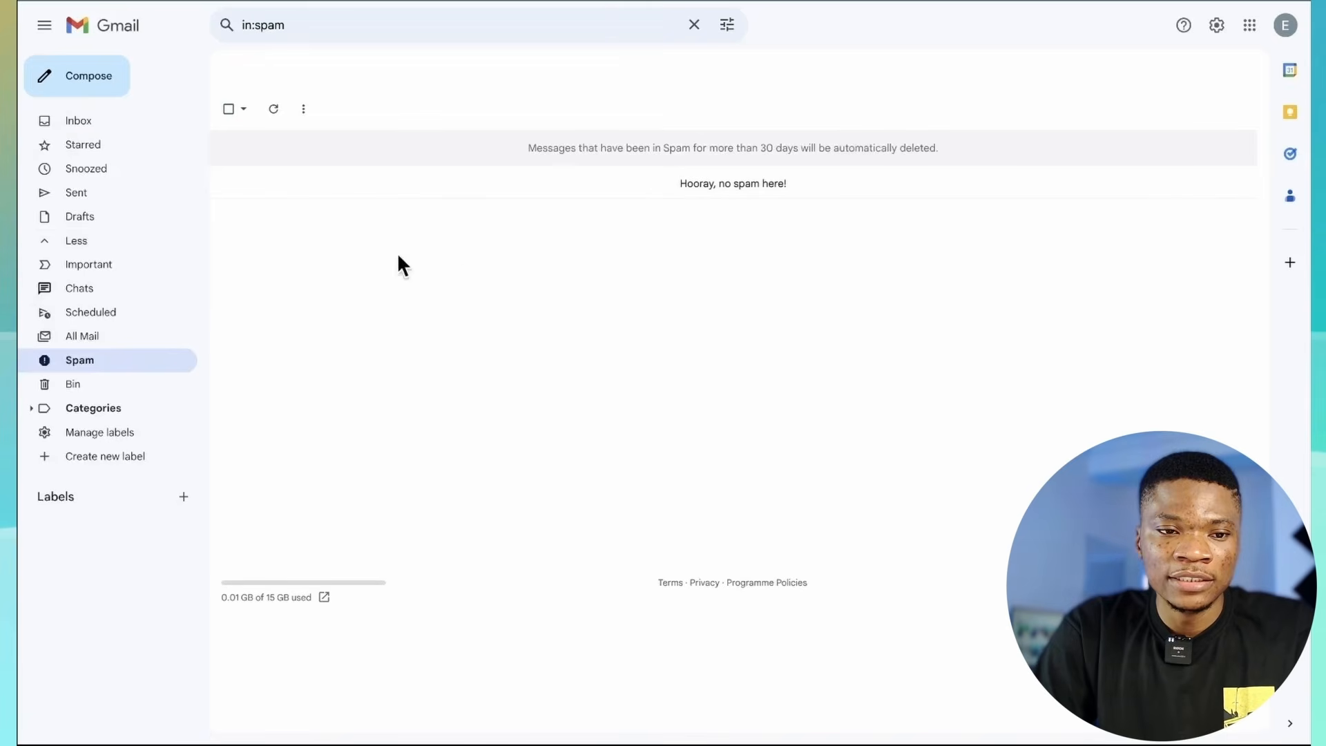
click(145, 123)
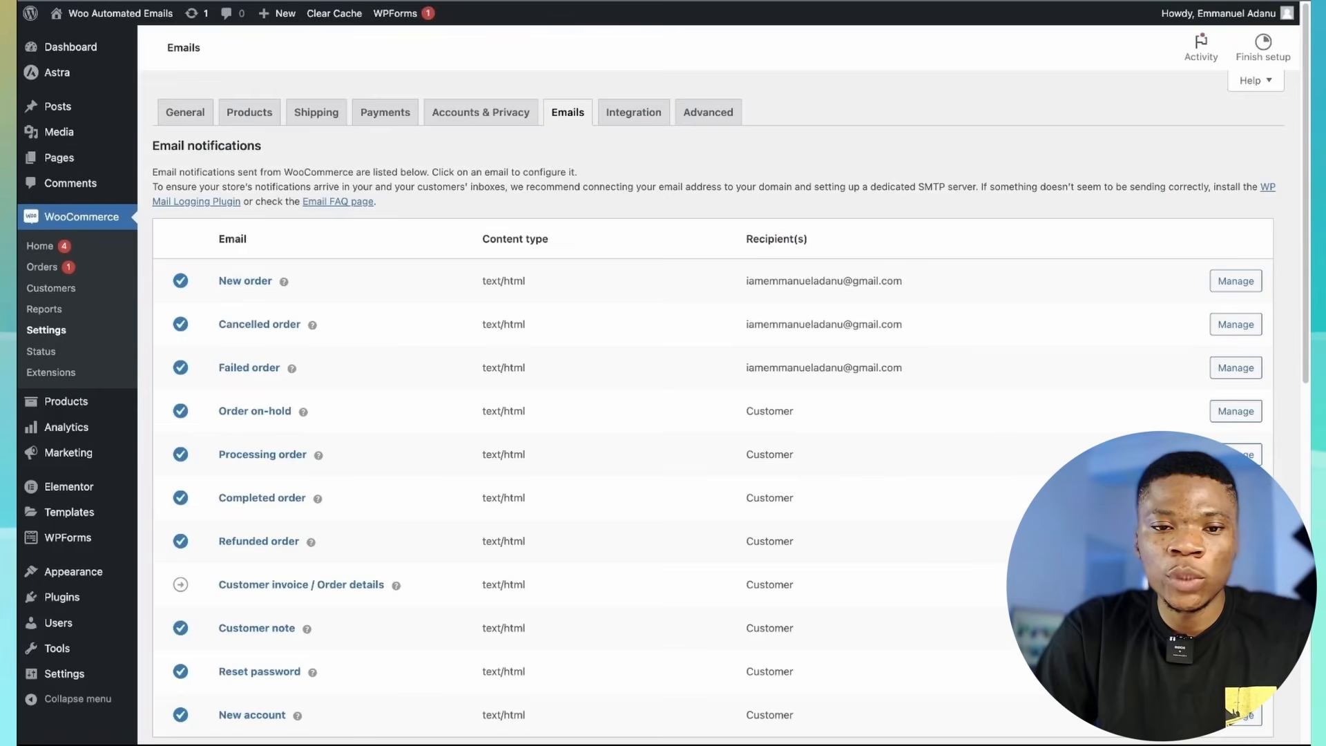
scroll(416, 324, down, 3)
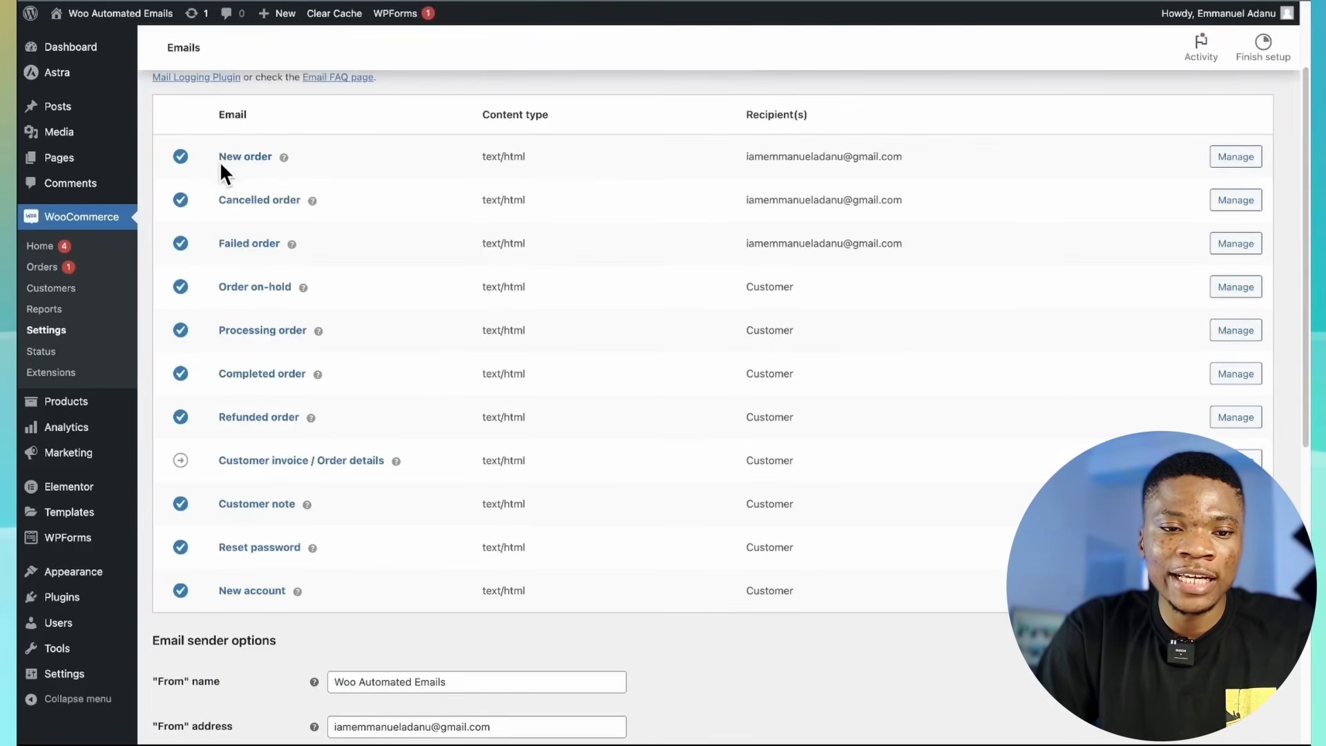
scroll(314, 338, down, 1)
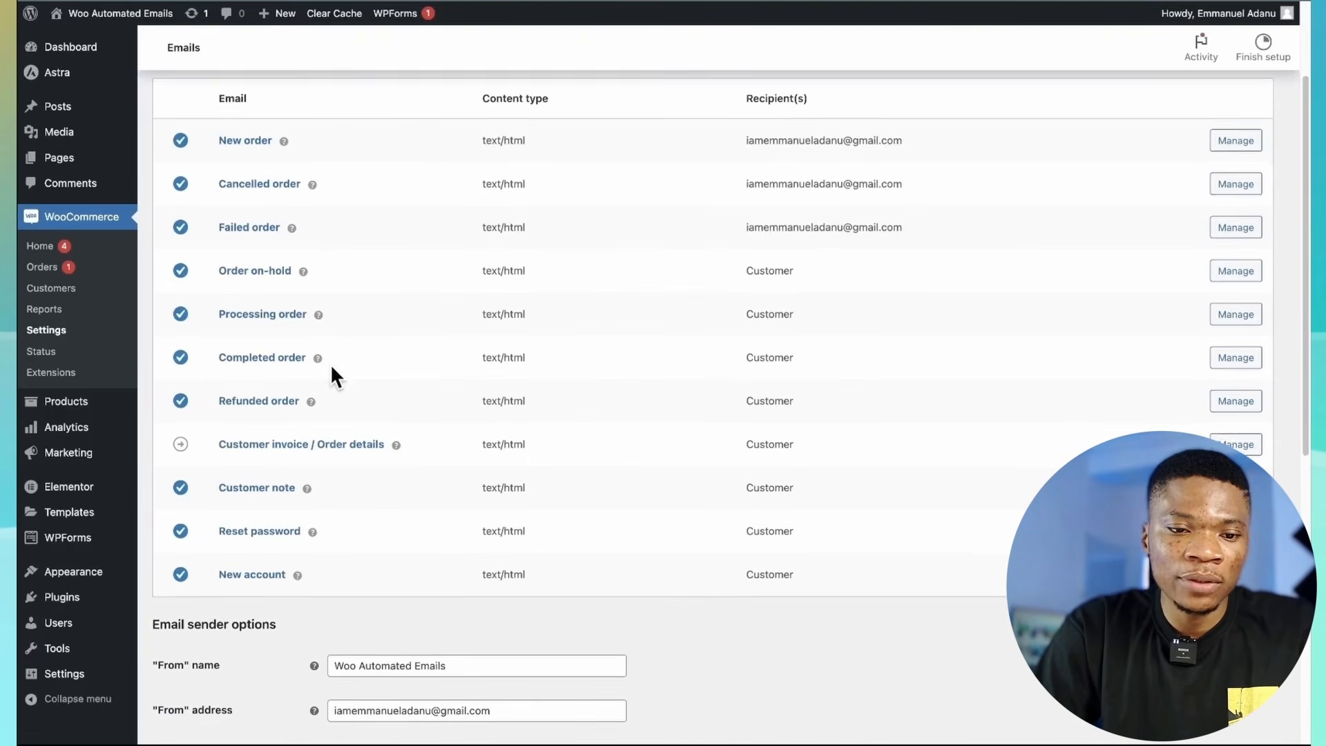
scroll(330, 363, down, 1)
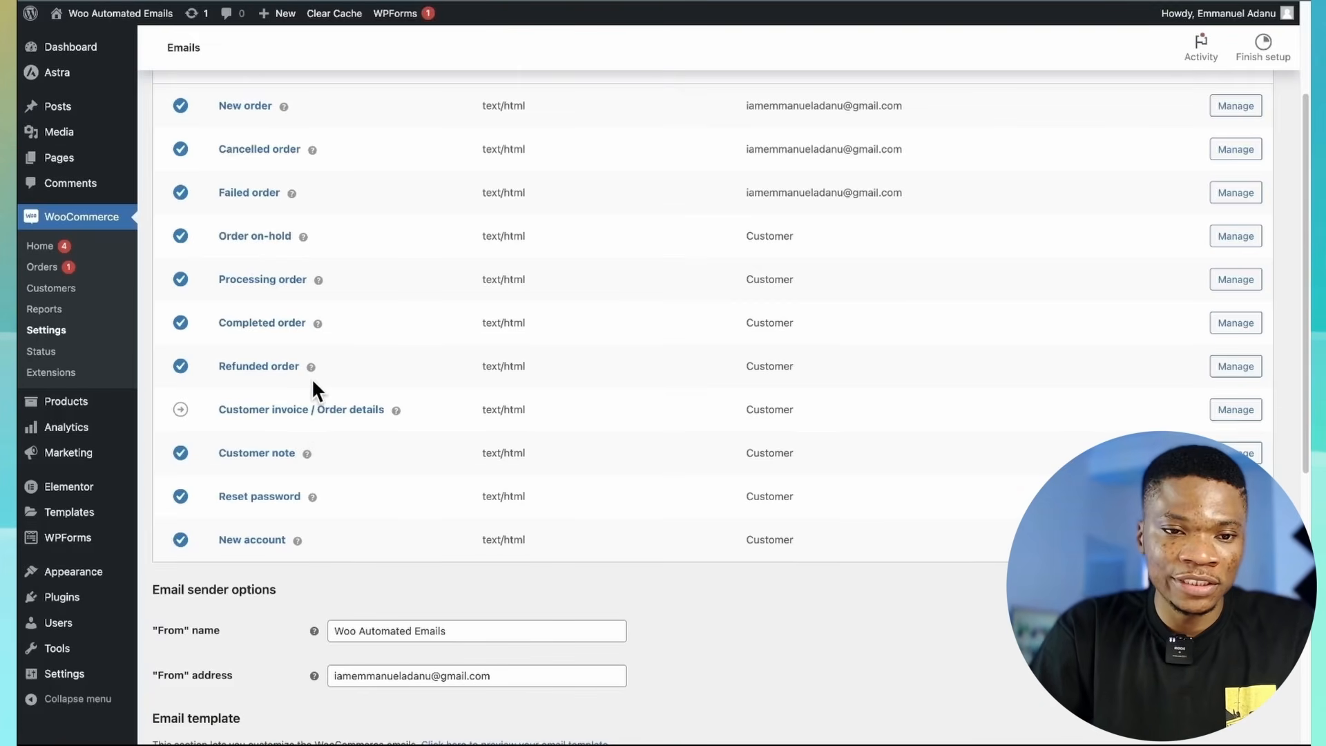
scroll(312, 379, up, 1)
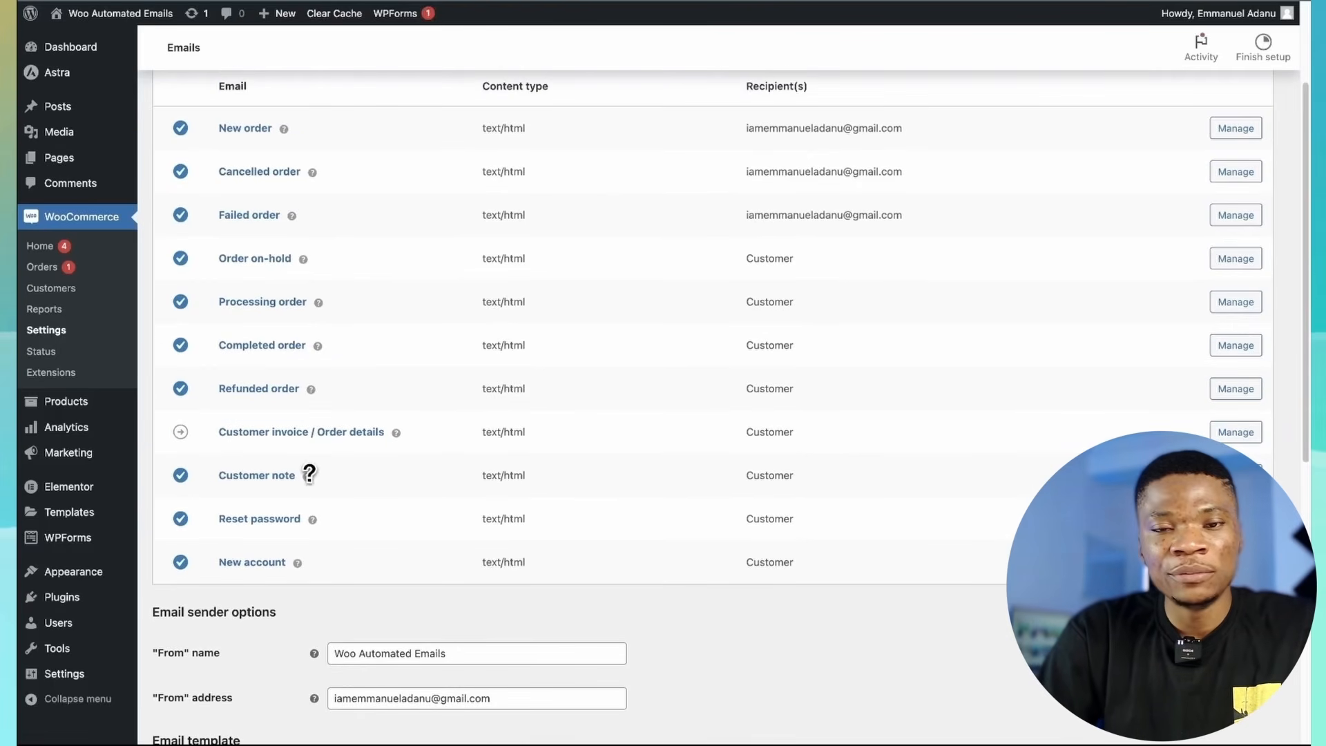
scroll(322, 475, down, 1)
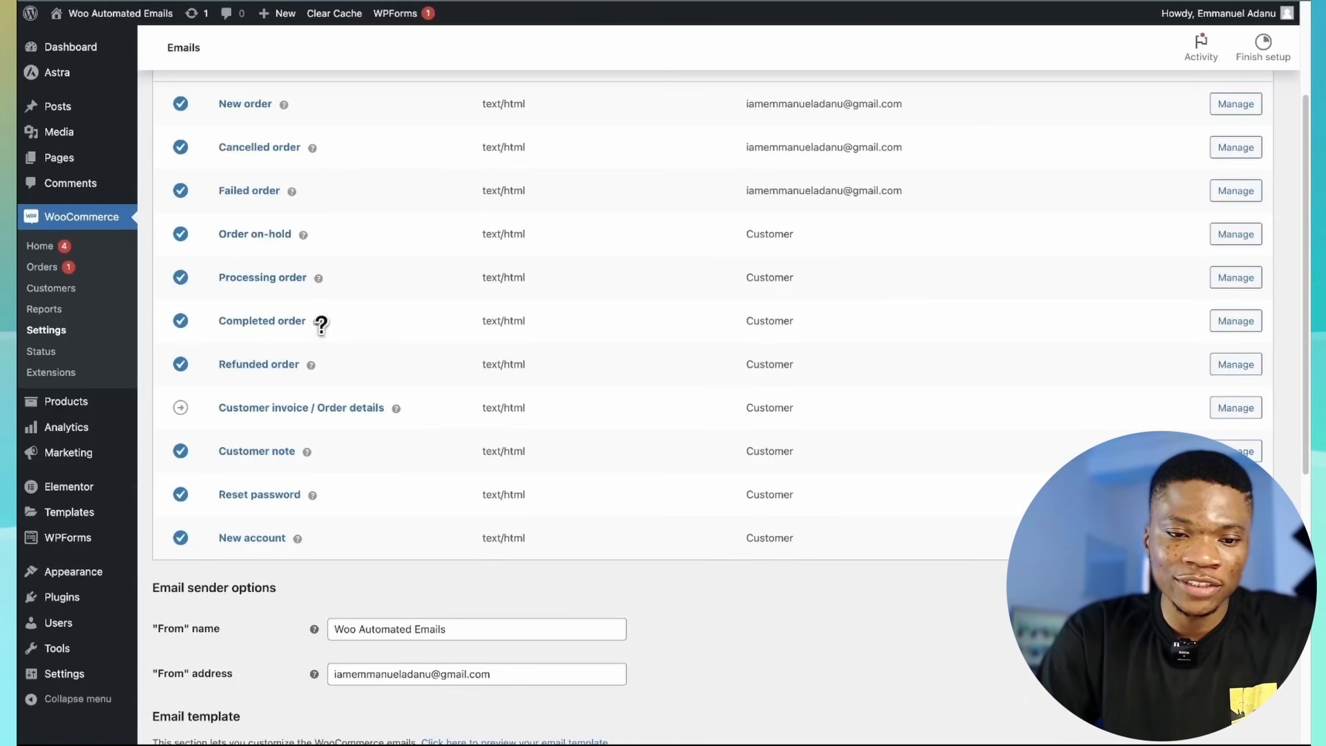
scroll(321, 324, down, 2)
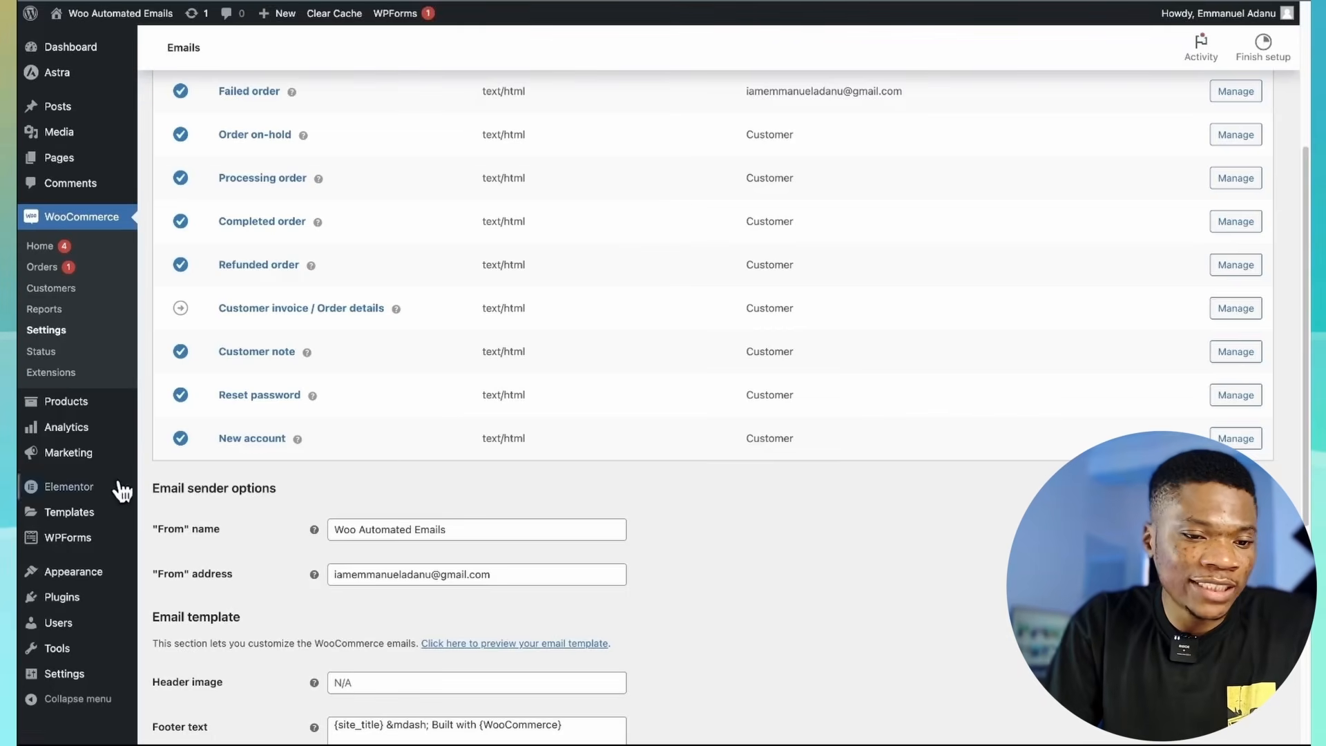
Install the WPForms WP Mail SMTP plugin from the Add Plugins page
mouse_move(92, 606)
click(200, 624)
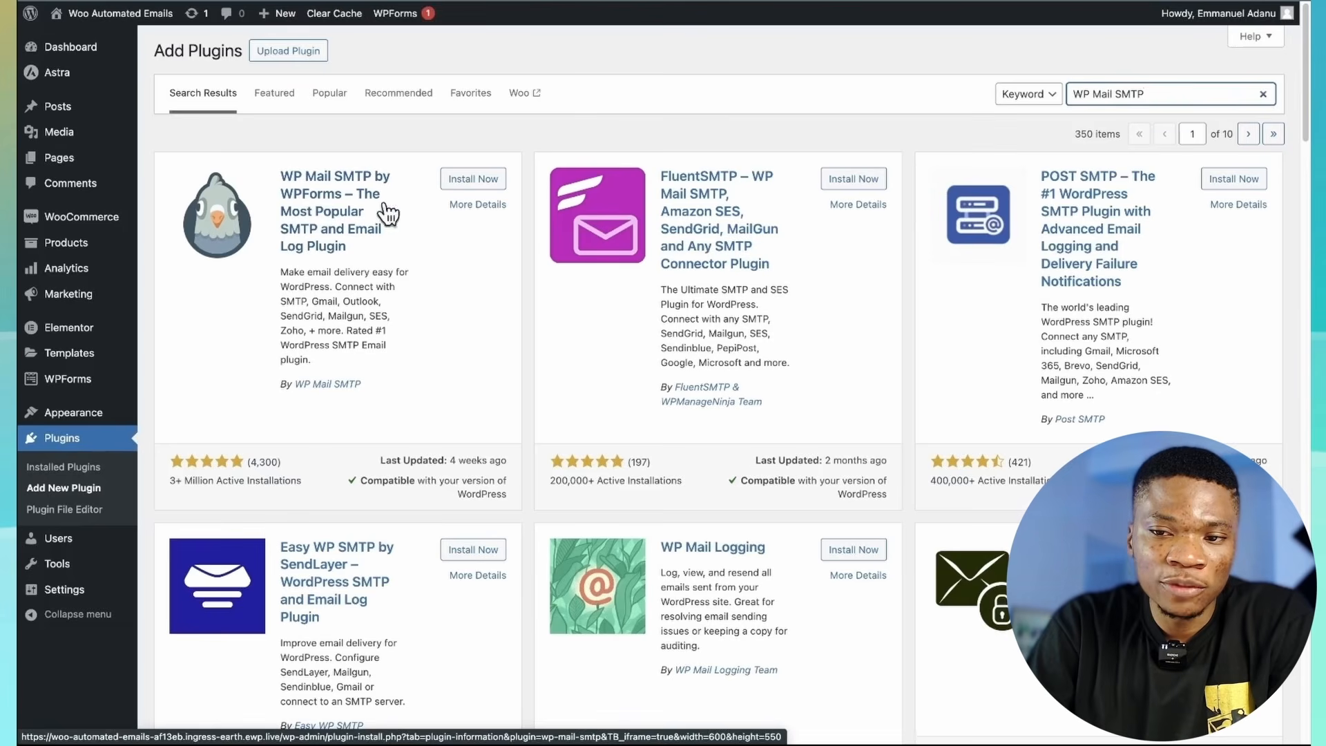
drag(1147, 94, 1082, 97)
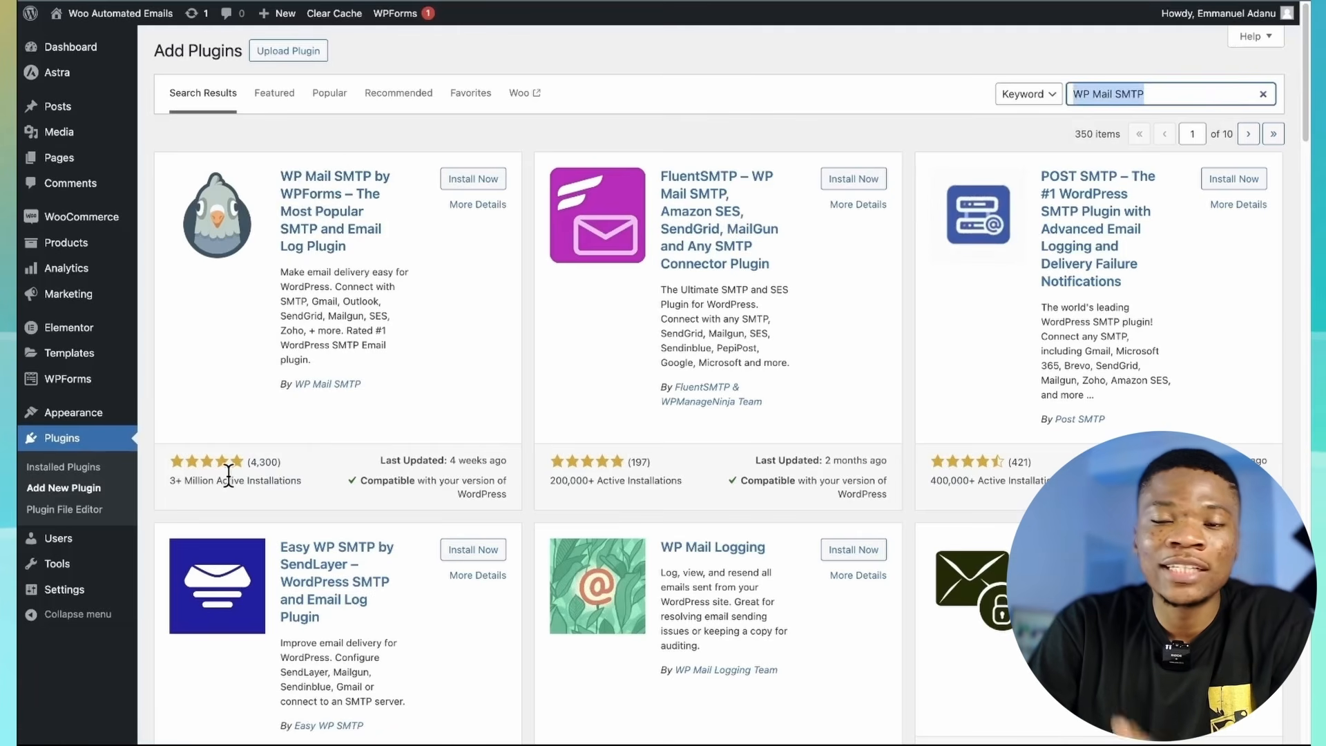
click(258, 442)
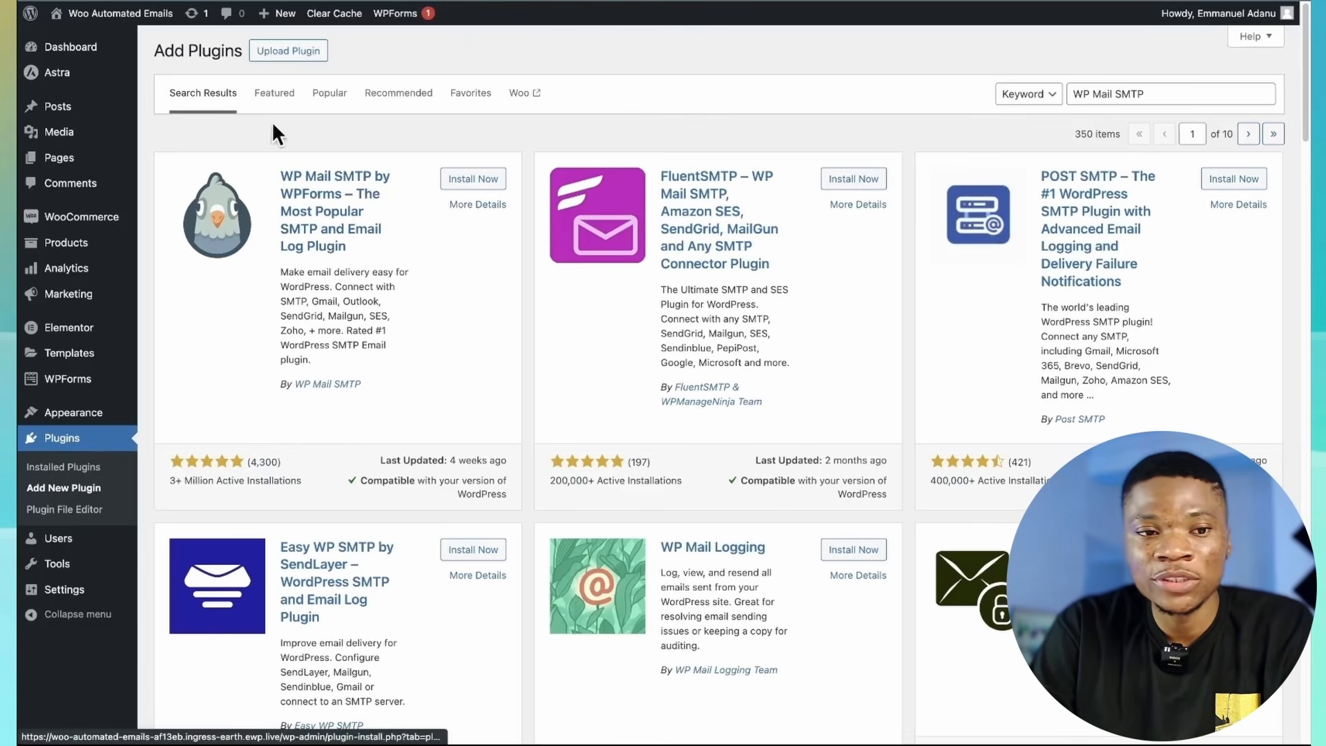
click(474, 181)
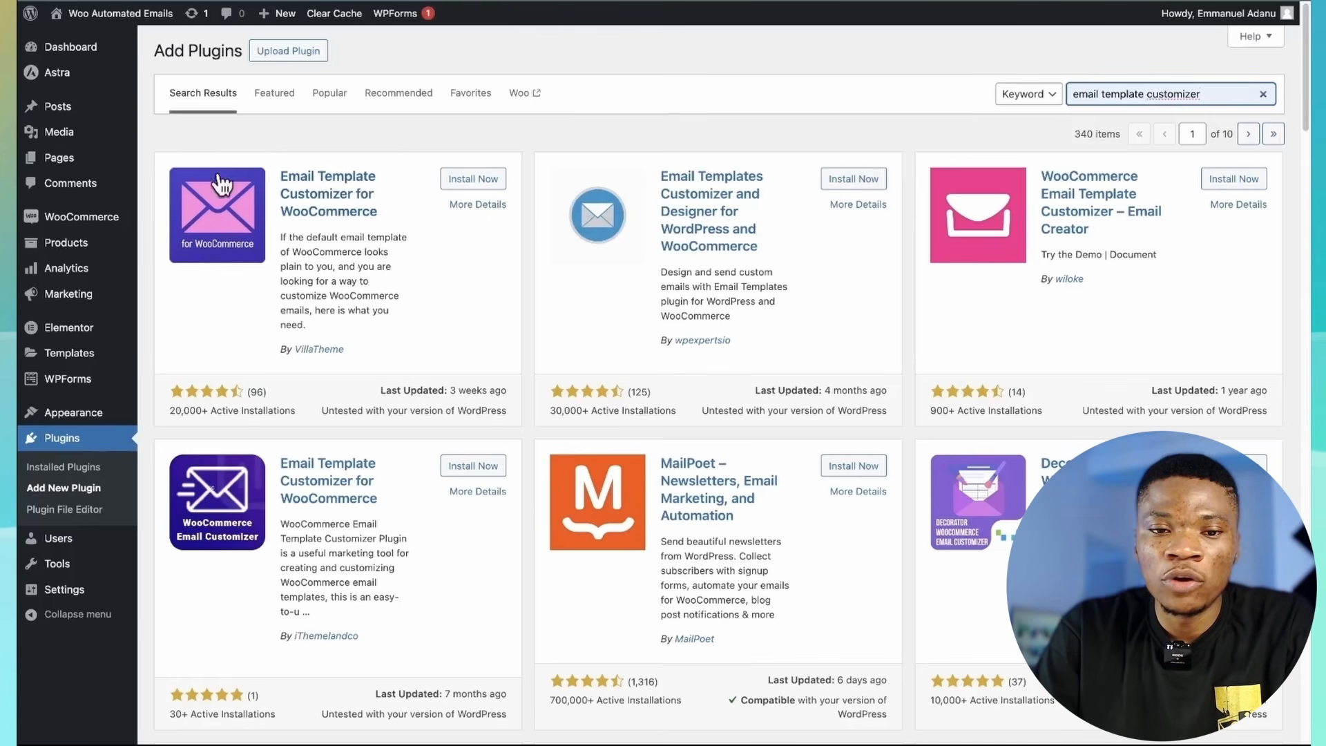
Install Email Template Customizer for WooCommerce and Omnisend, then view the Installed Plugins list
click(482, 180)
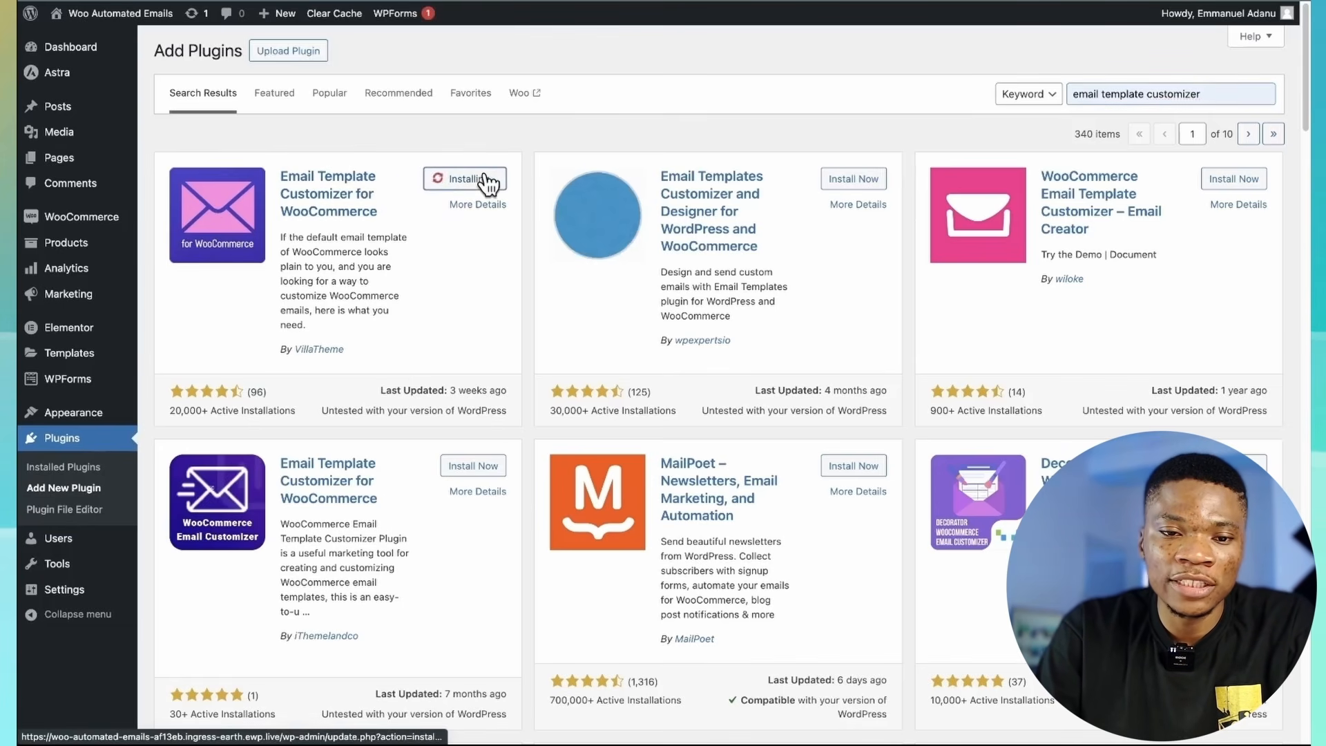
click(1194, 92)
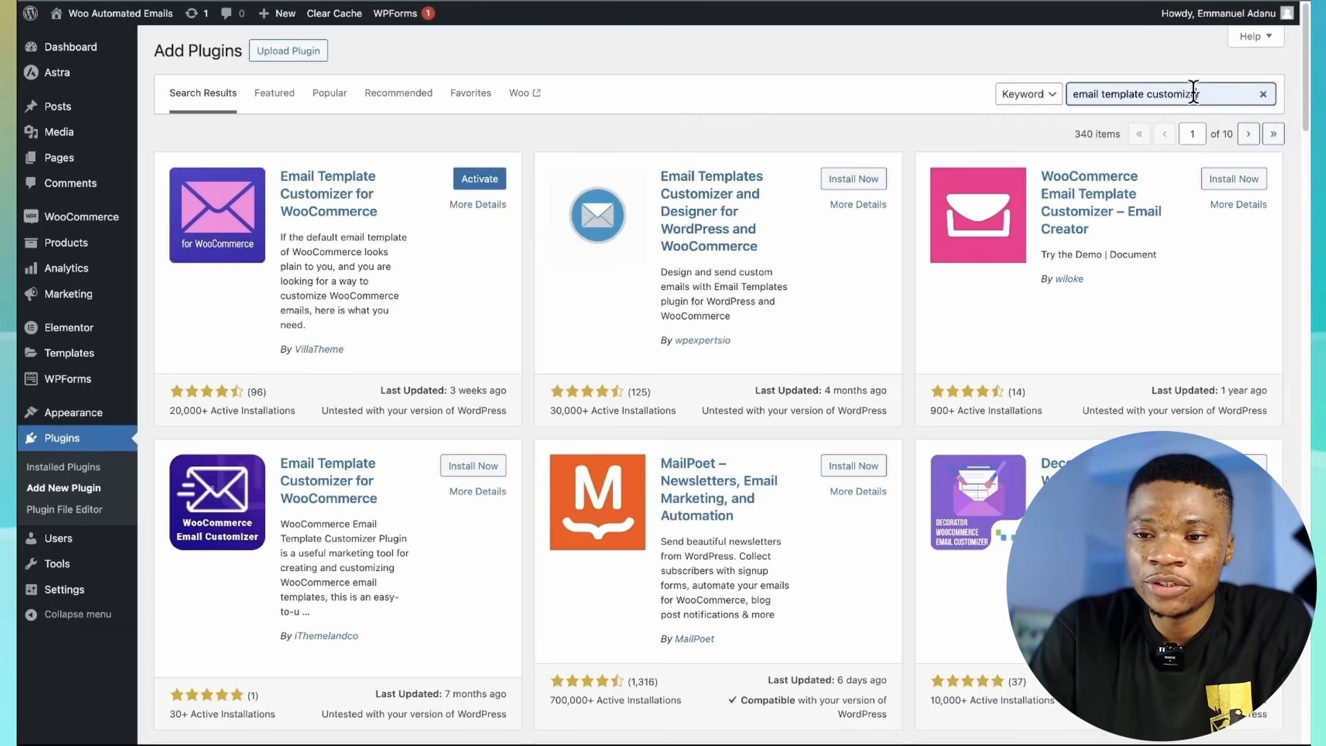
text(O)
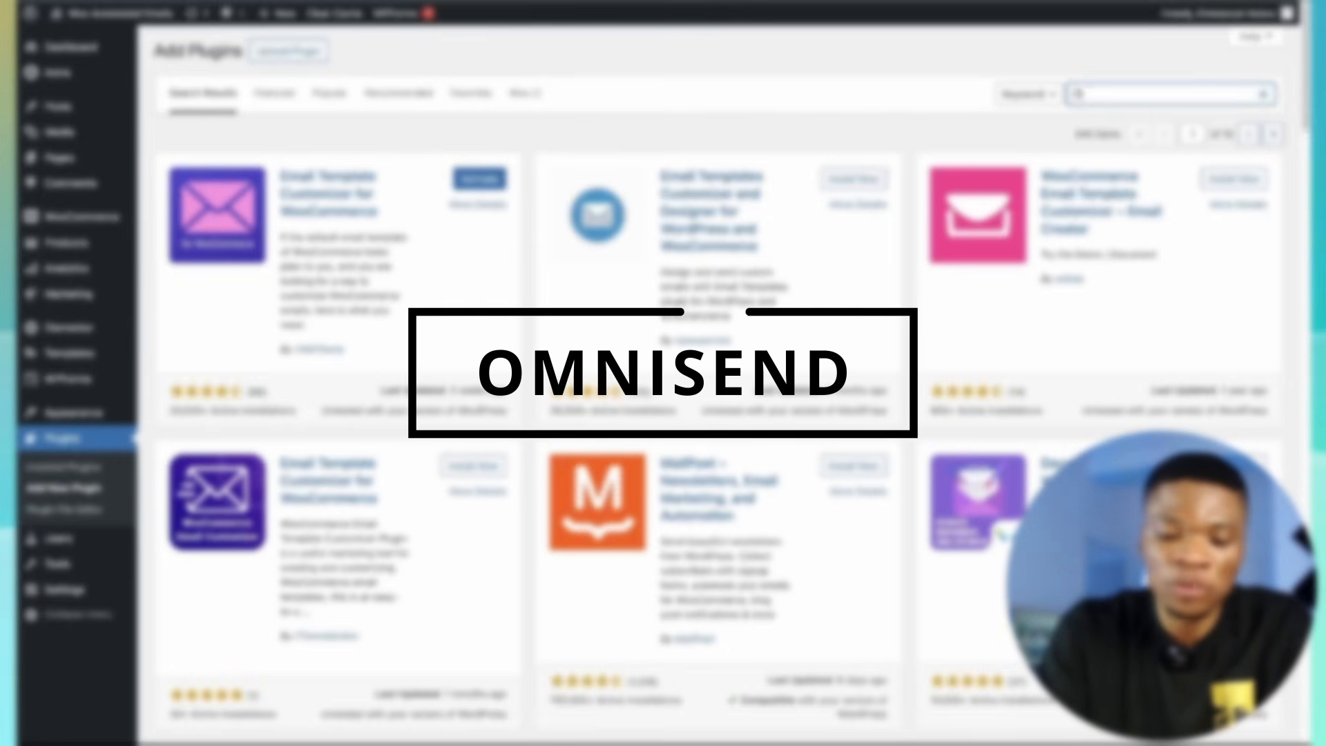
text(mnisend)
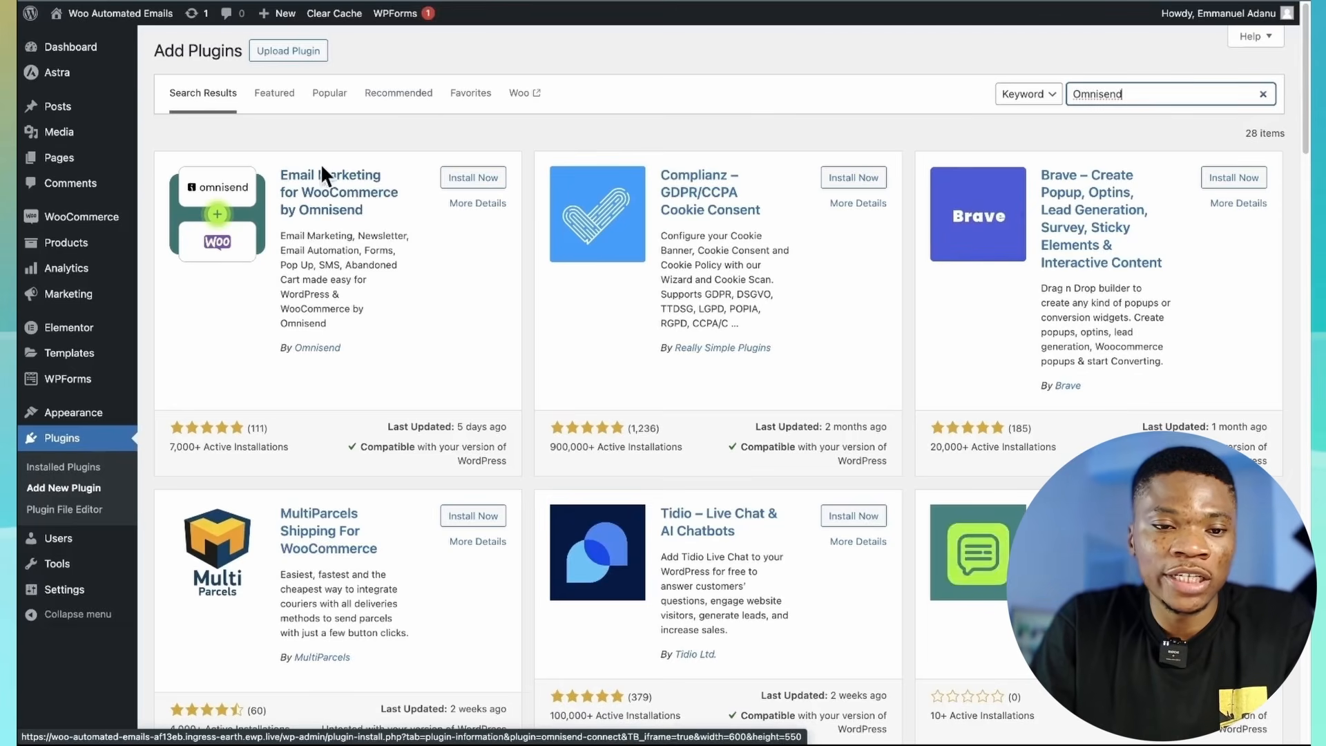
click(468, 179)
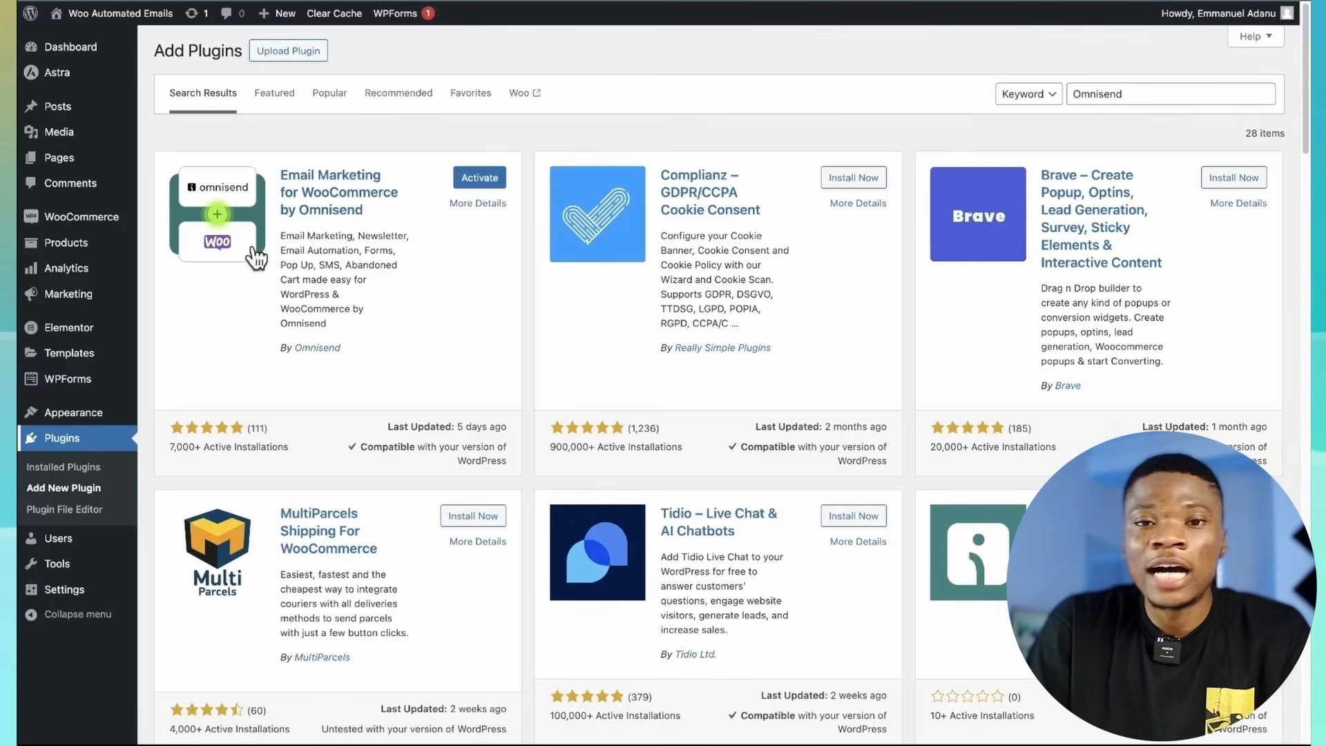
click(69, 468)
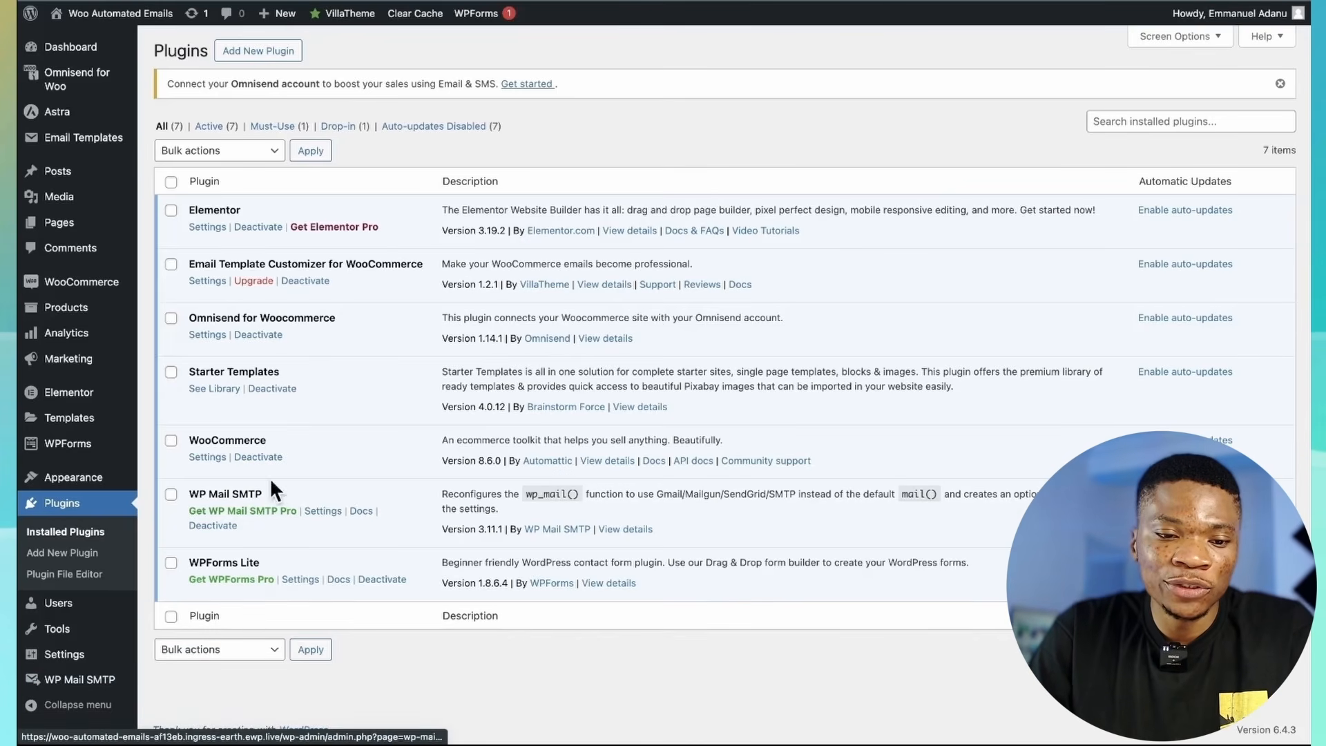
Open WP Mail SMTP's General settings down to the Primary Connection From Email field
mouse_move(65, 683)
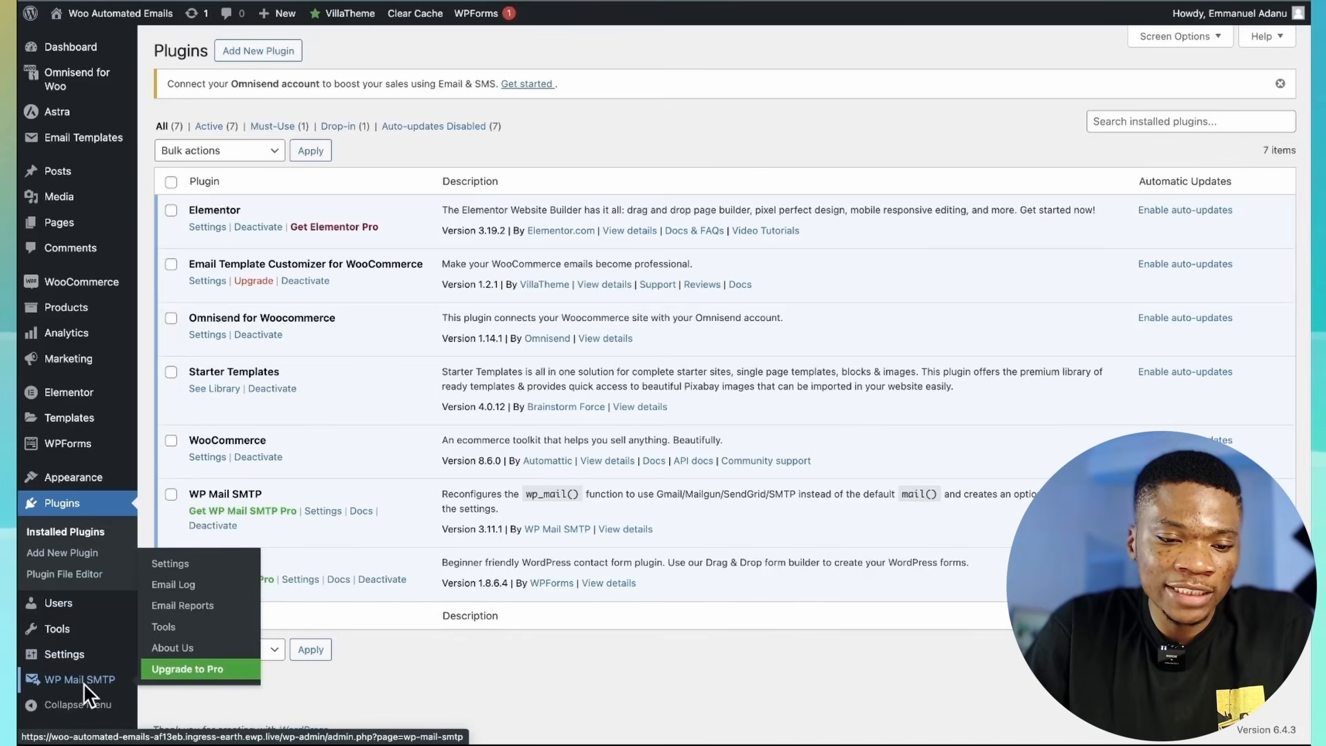
click(176, 562)
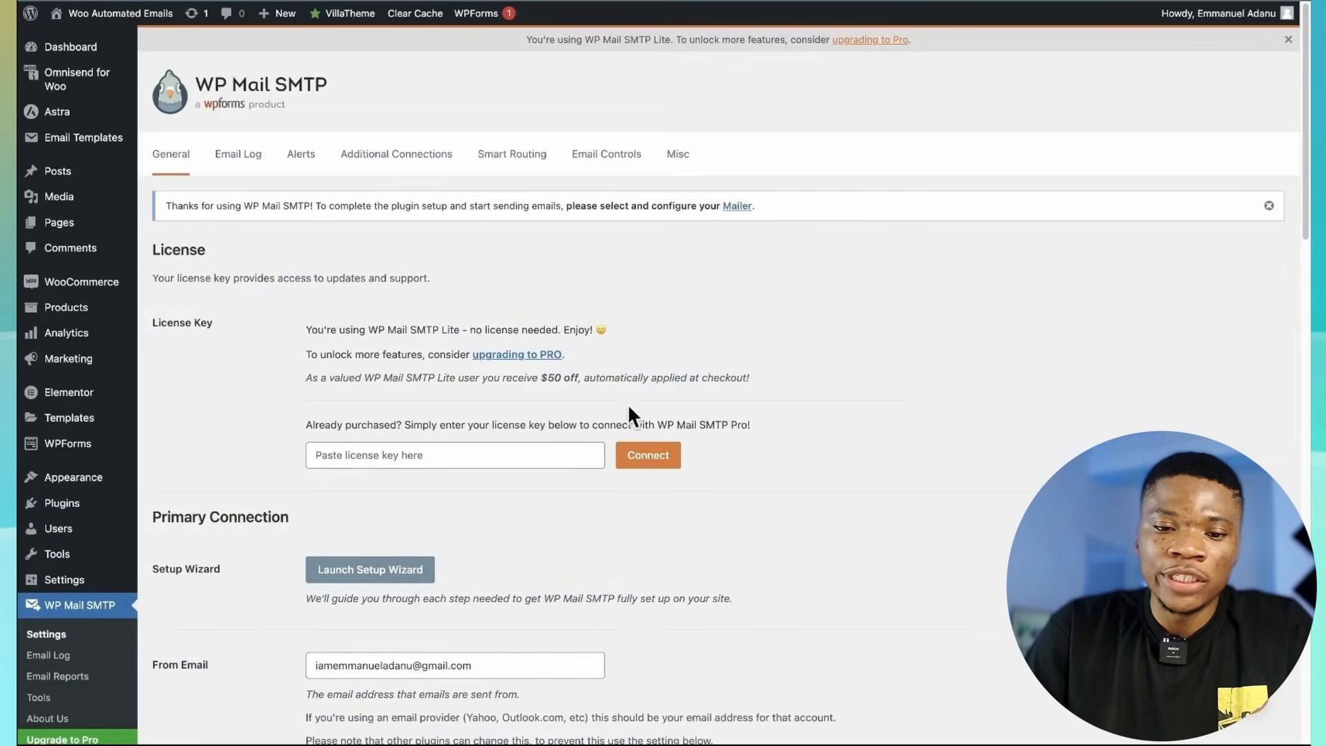
scroll(690, 399, down, 1)
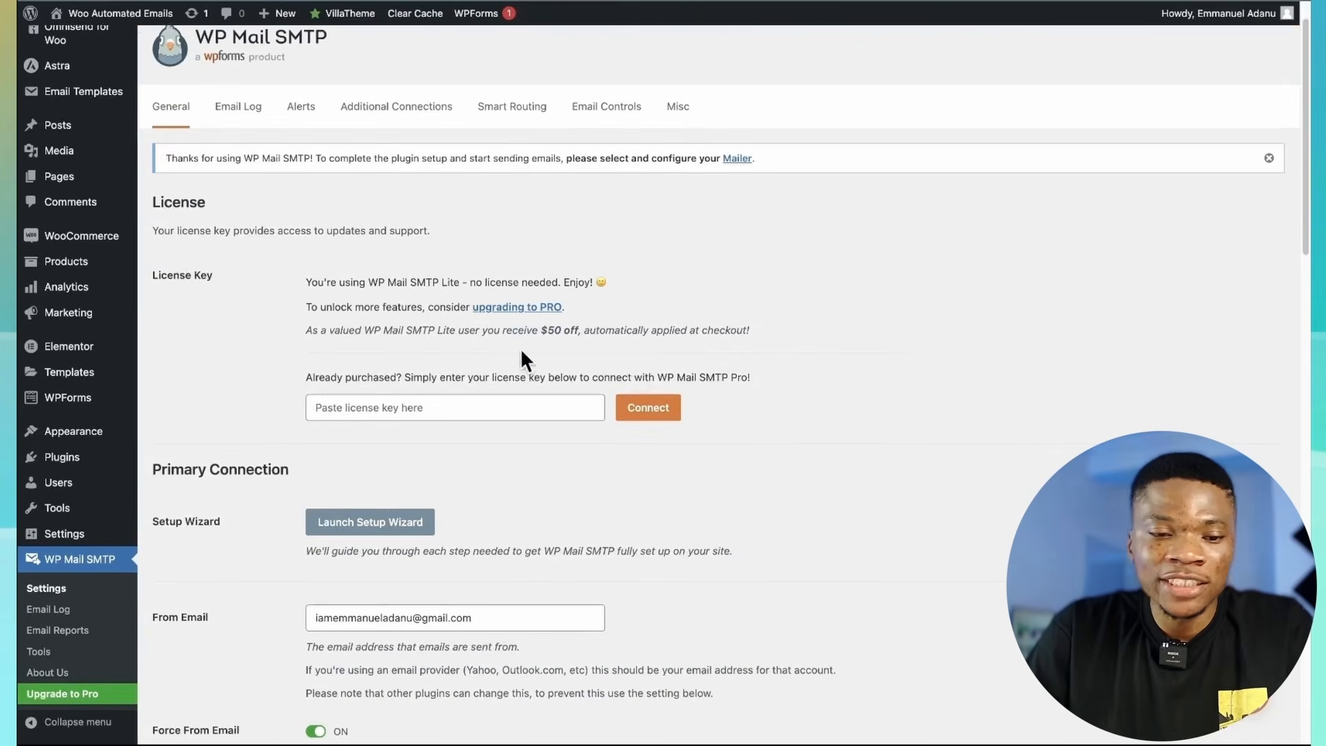
scroll(656, 366, up, 1)
scroll(788, 388, down, 5)
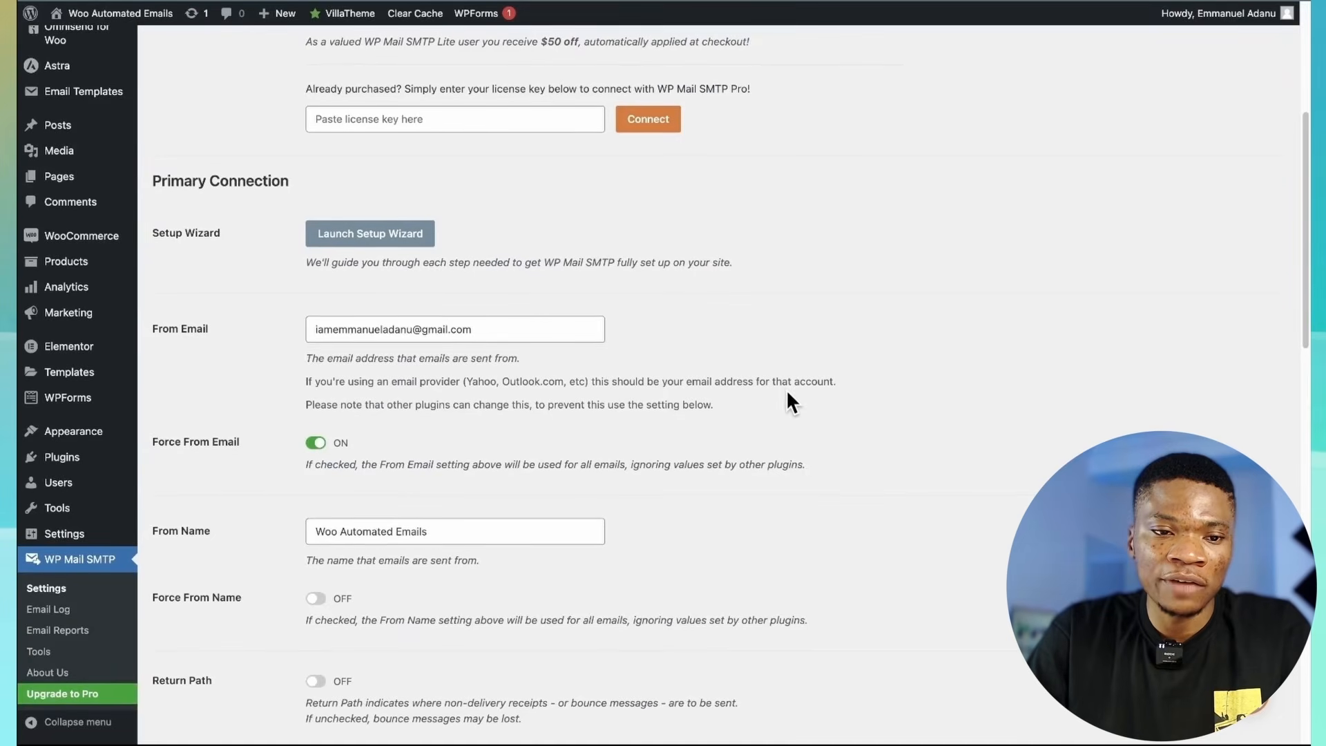
scroll(729, 373, down, 1)
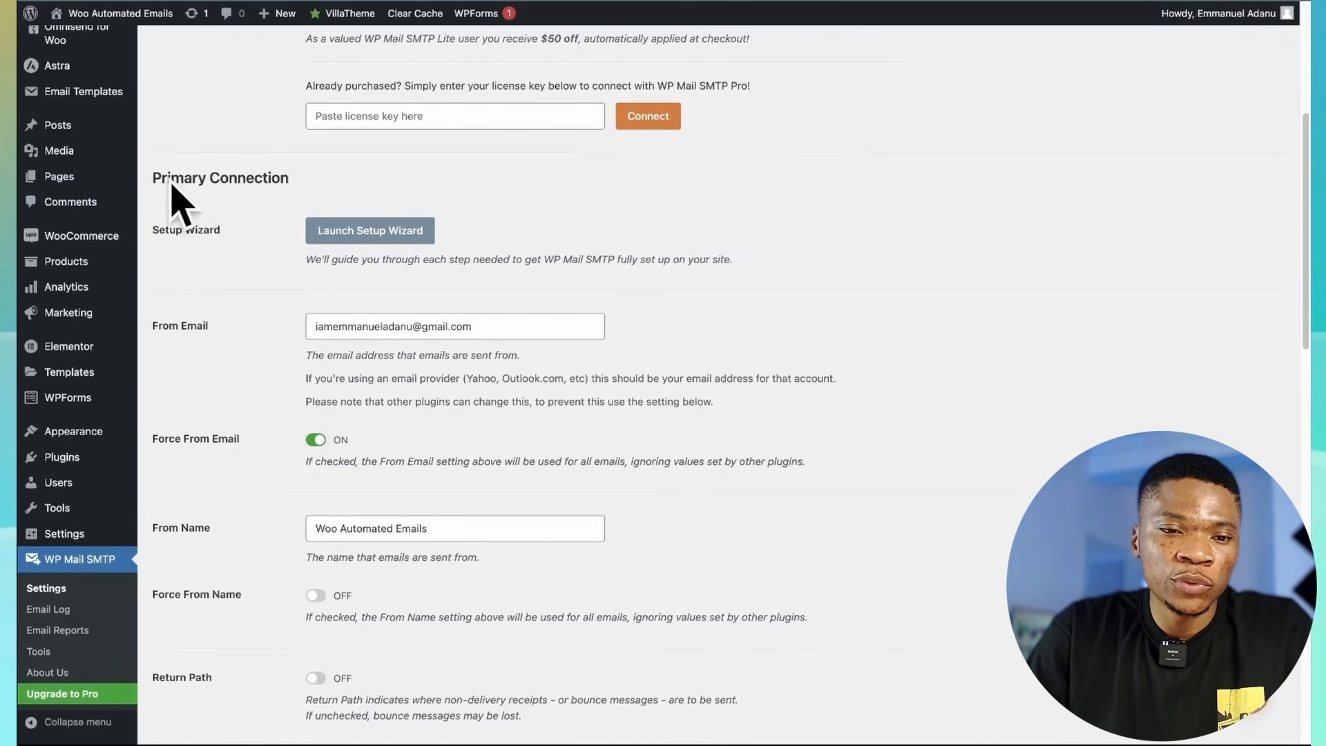
scroll(614, 325, down, 1)
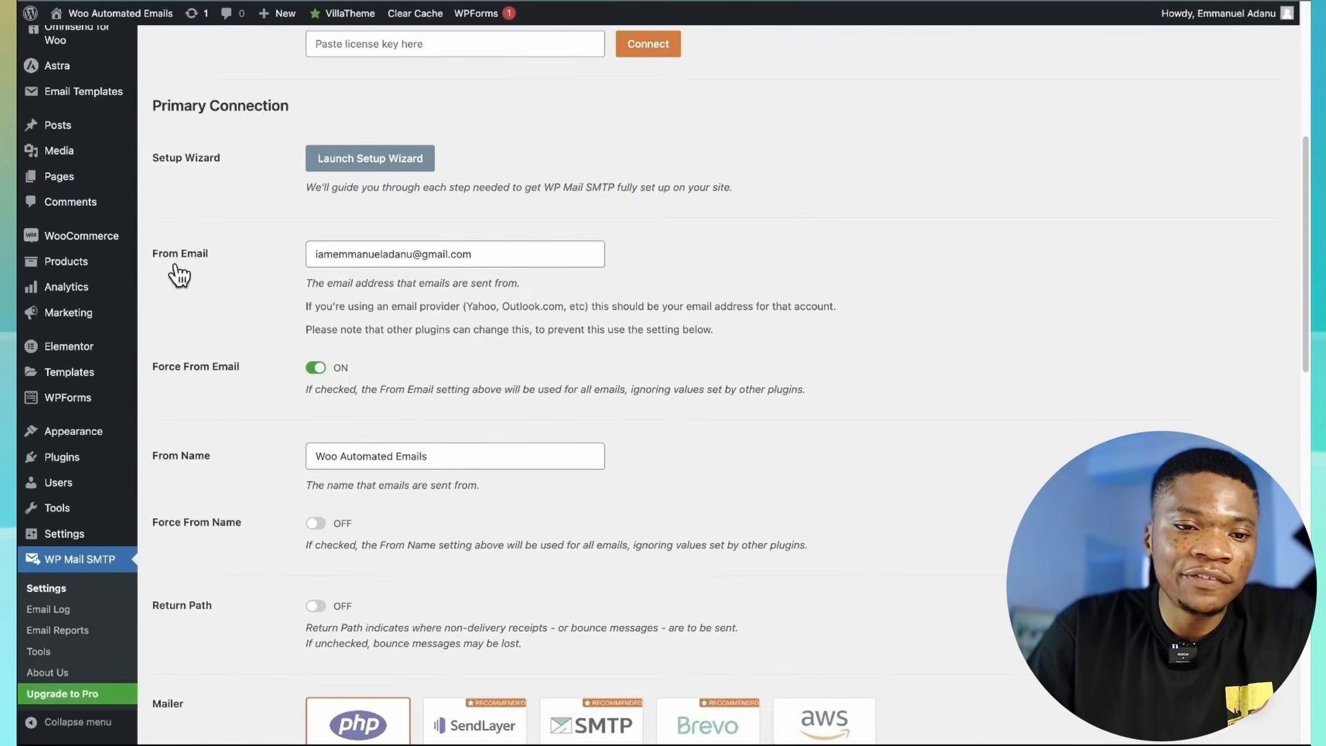
Replace the From Email with the site's admin domain address
triple_click(380, 248)
key(BackSpace)
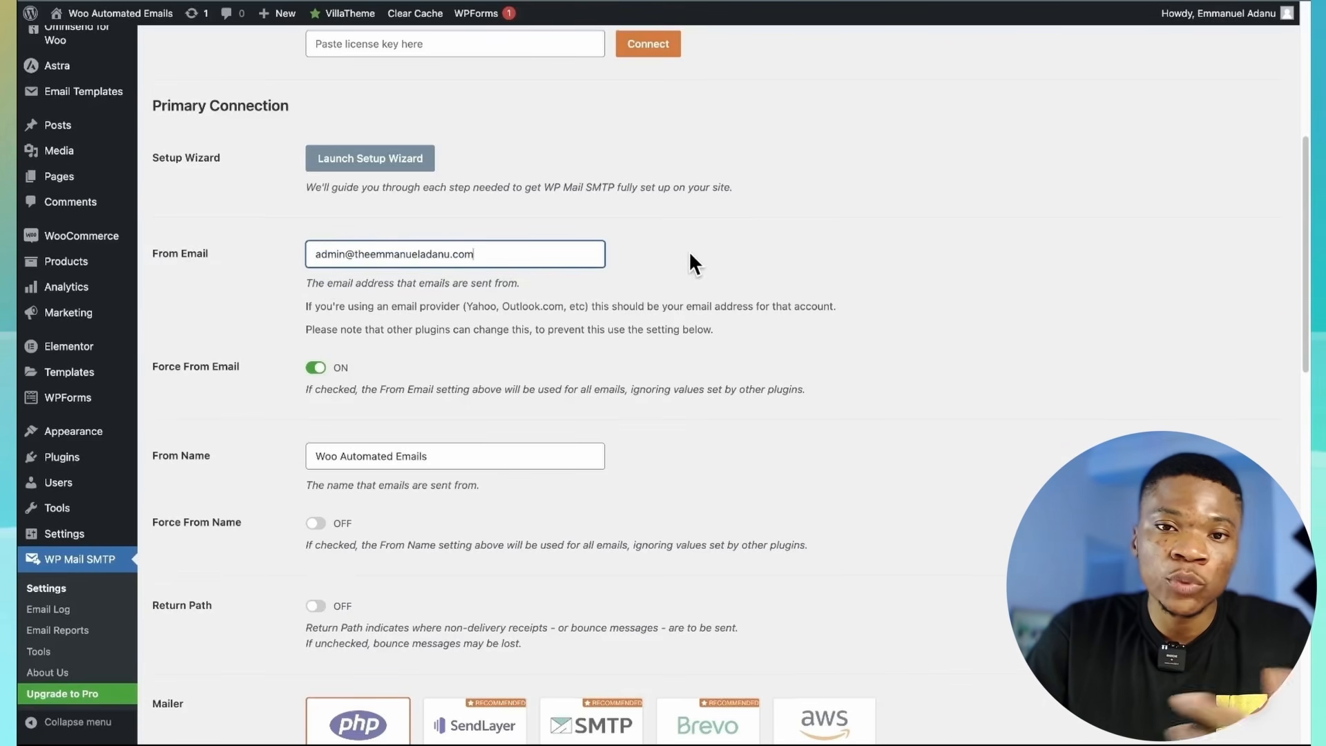
scroll(690, 252, down, 1)
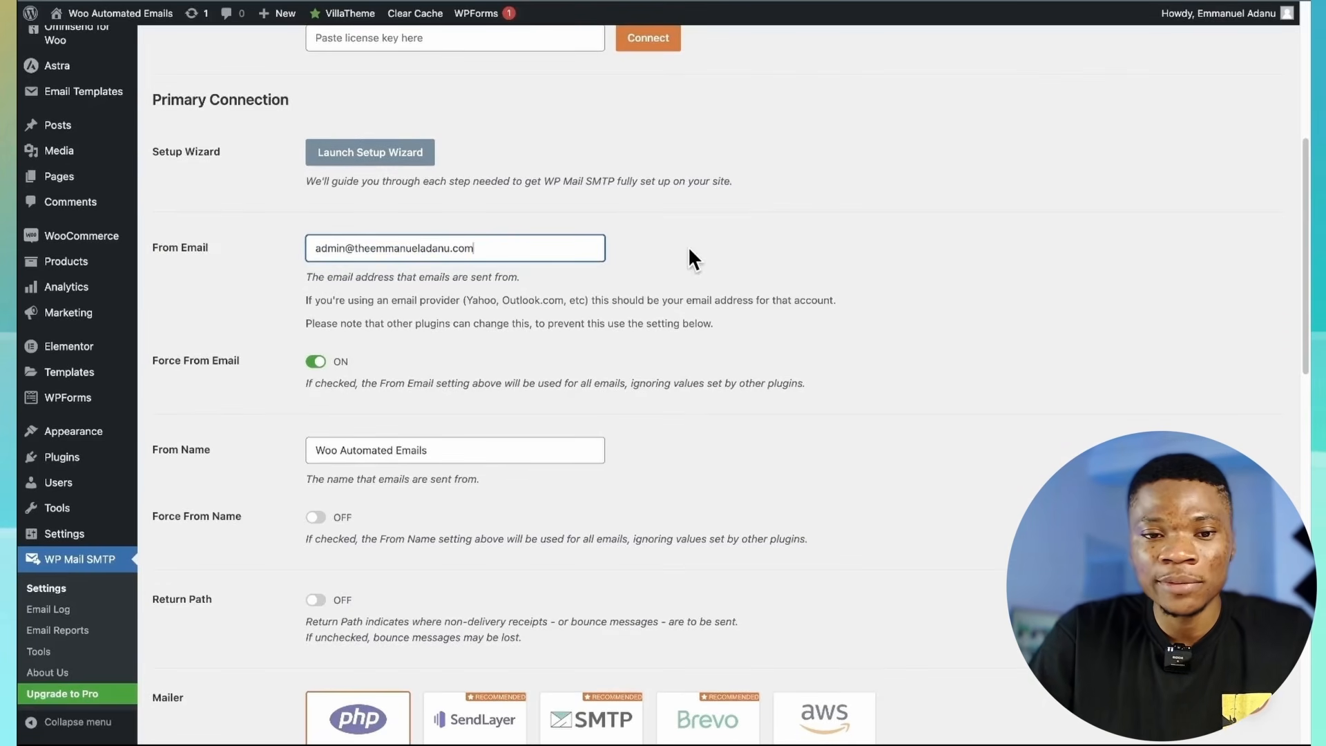
scroll(582, 329, up, 1)
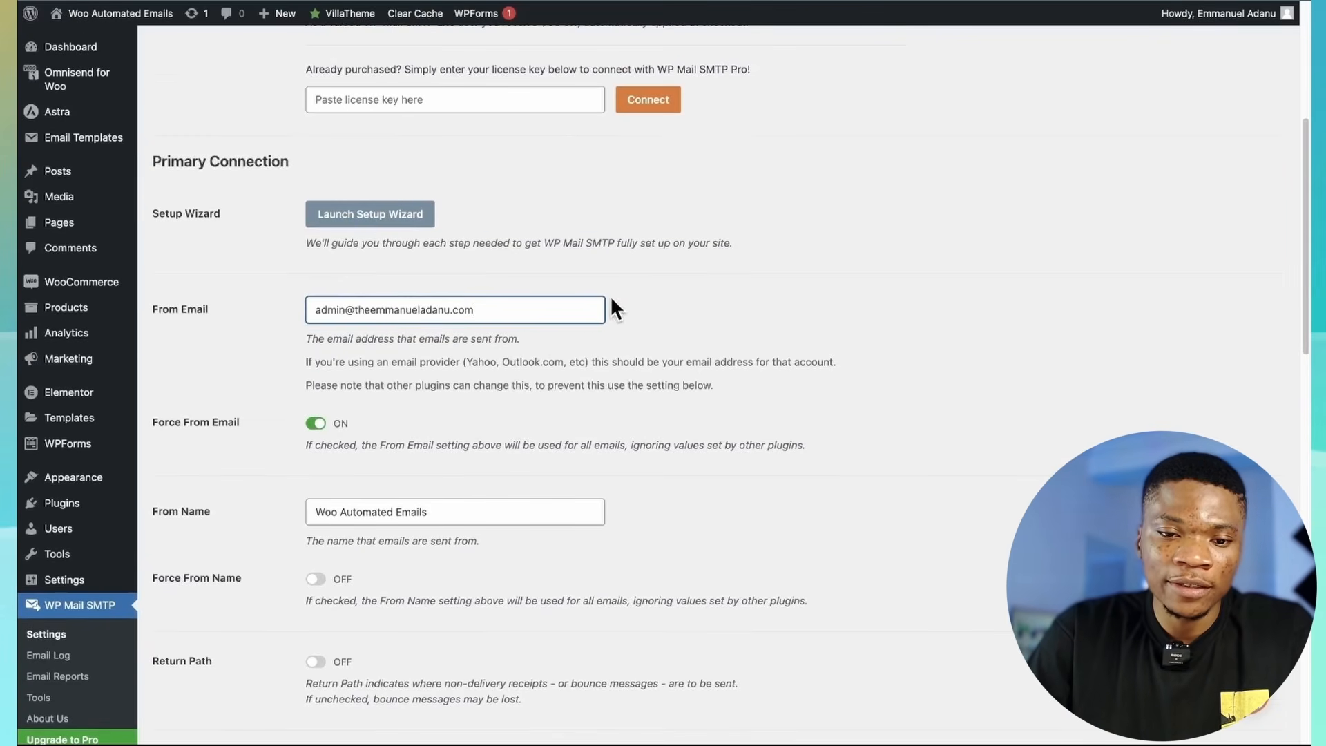
click(627, 300)
Change From Name from 'Woo Automated Emails' to the owner's name and enable Force From Name
scroll(484, 304, down, 1)
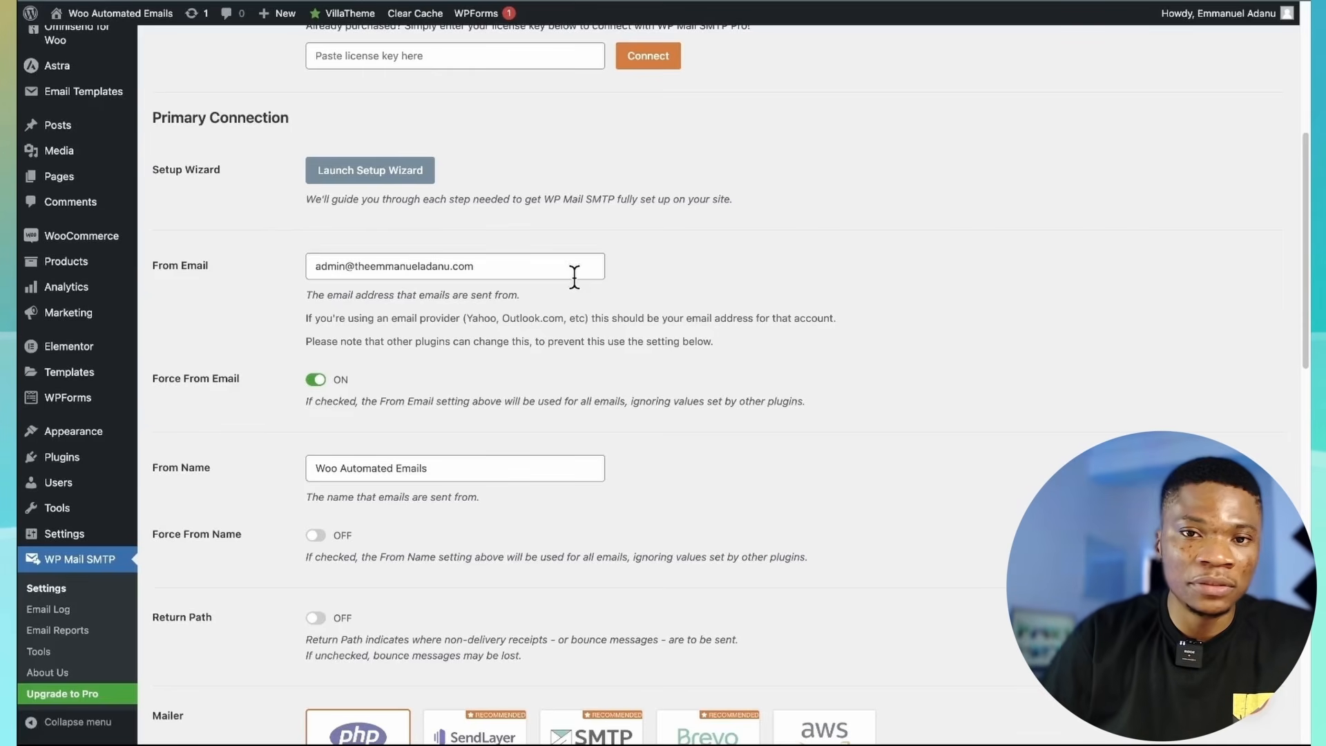
scroll(414, 307, down, 3)
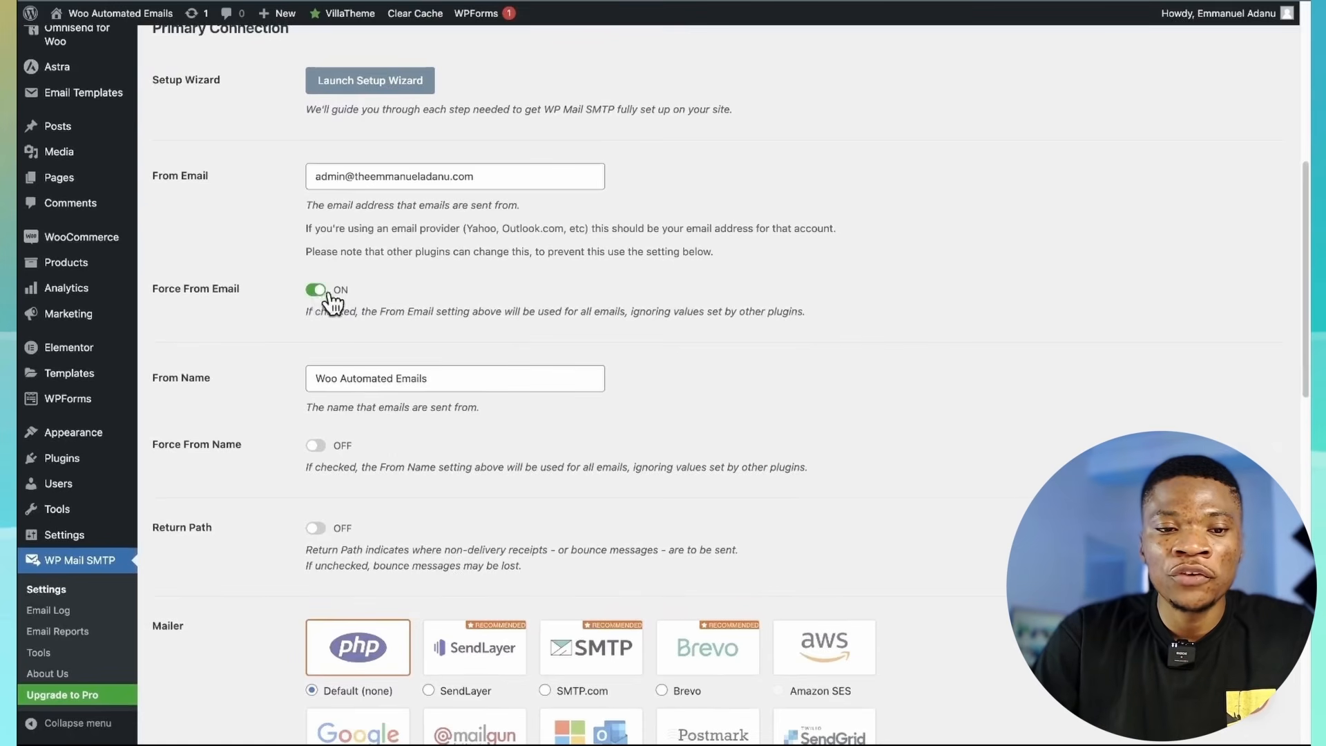
scroll(342, 271, down, 1)
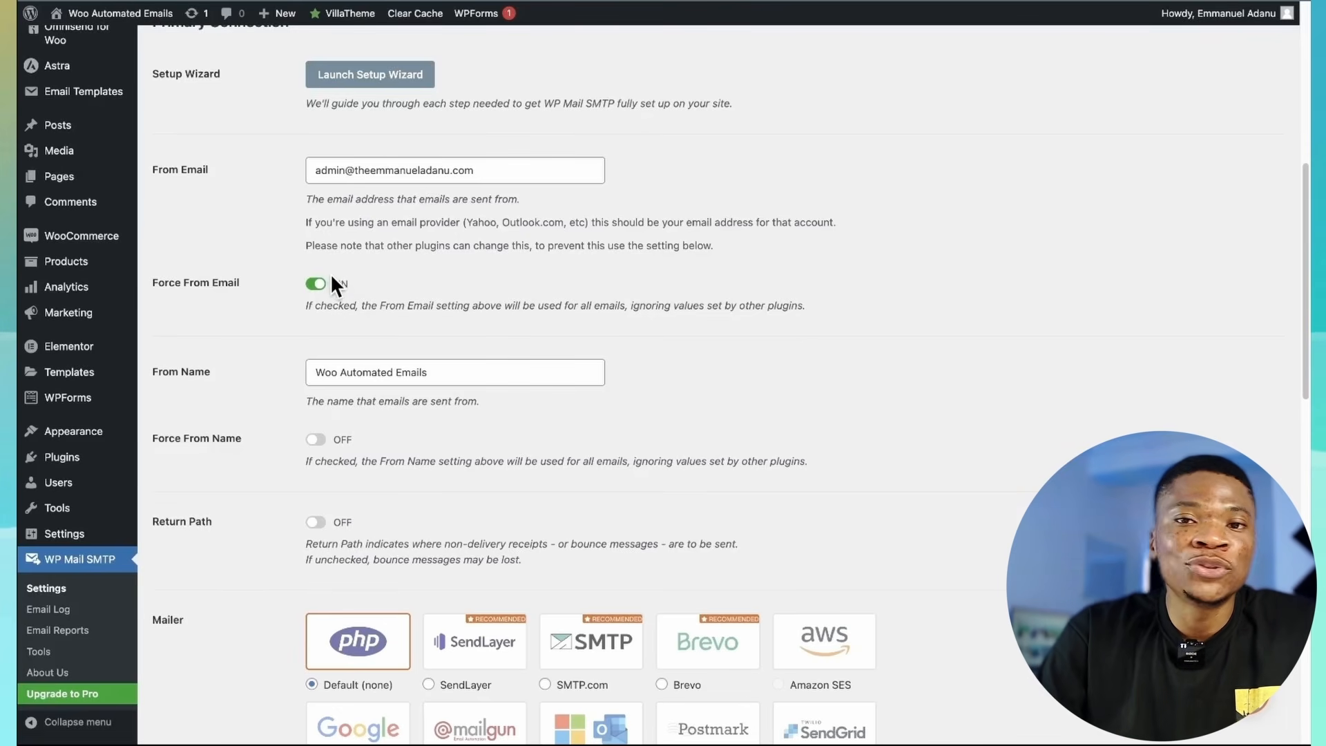
scroll(535, 302, down, 1)
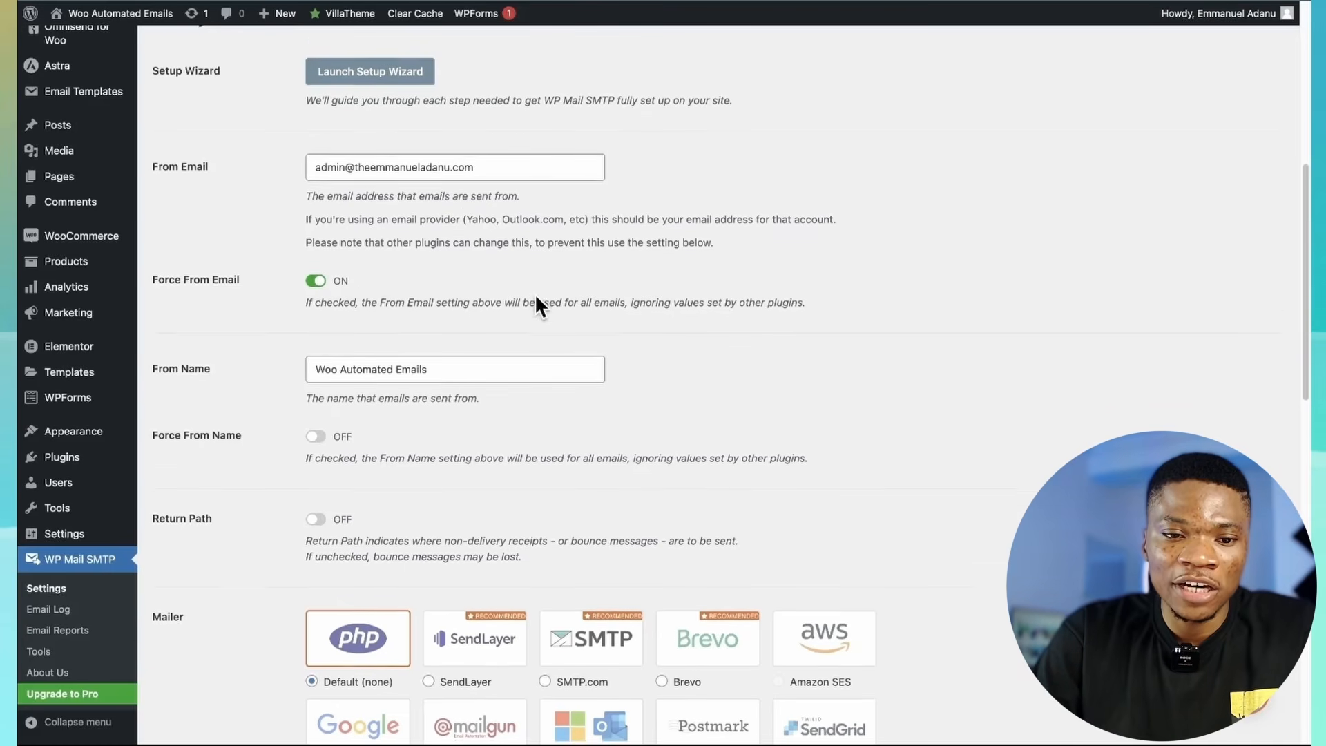
scroll(683, 345, down, 3)
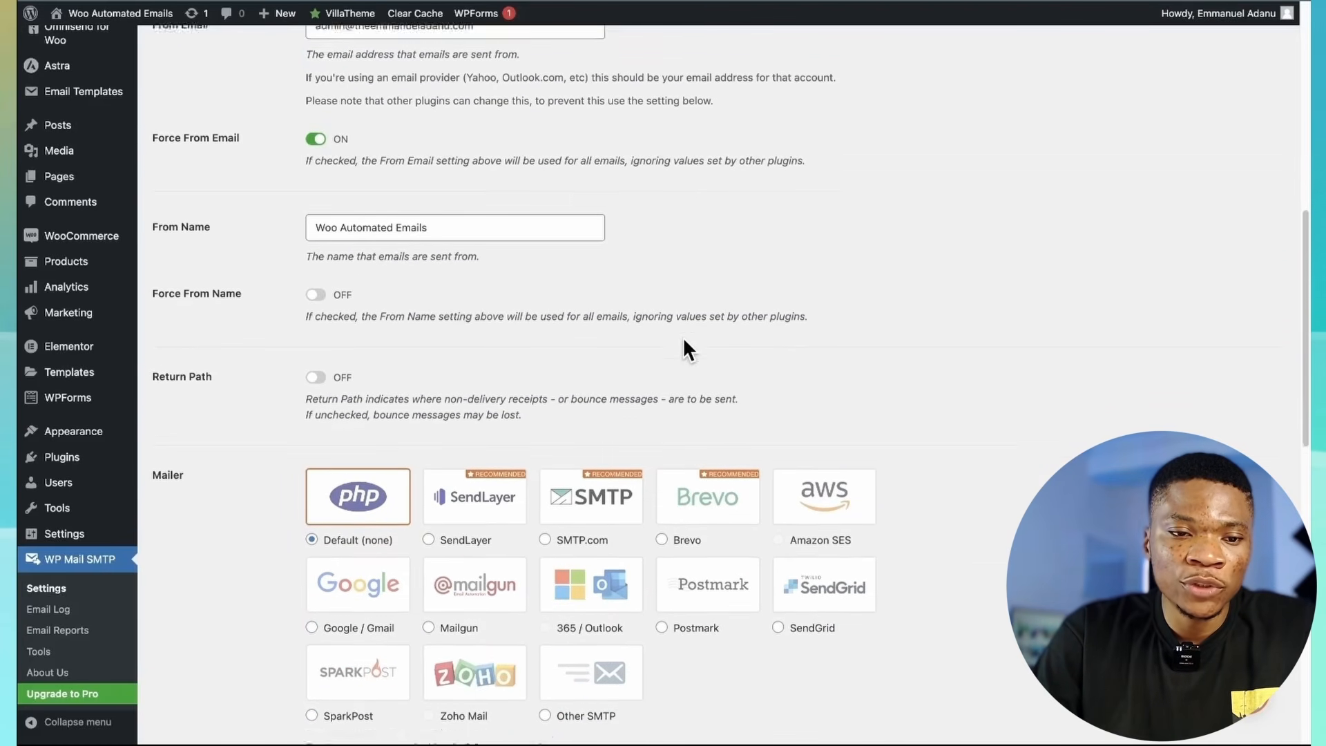
scroll(684, 345, down, 1)
scroll(640, 235, down, 1)
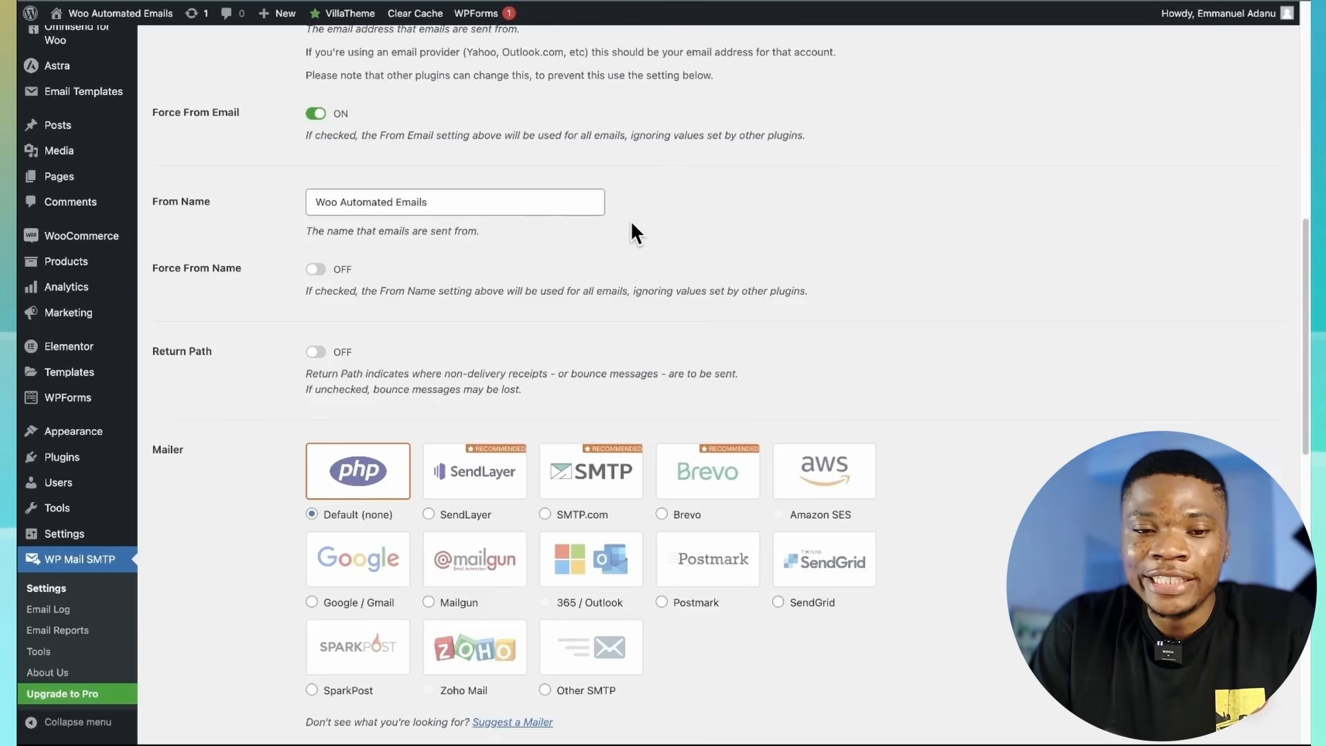
click(421, 201)
key(ctrl+a)
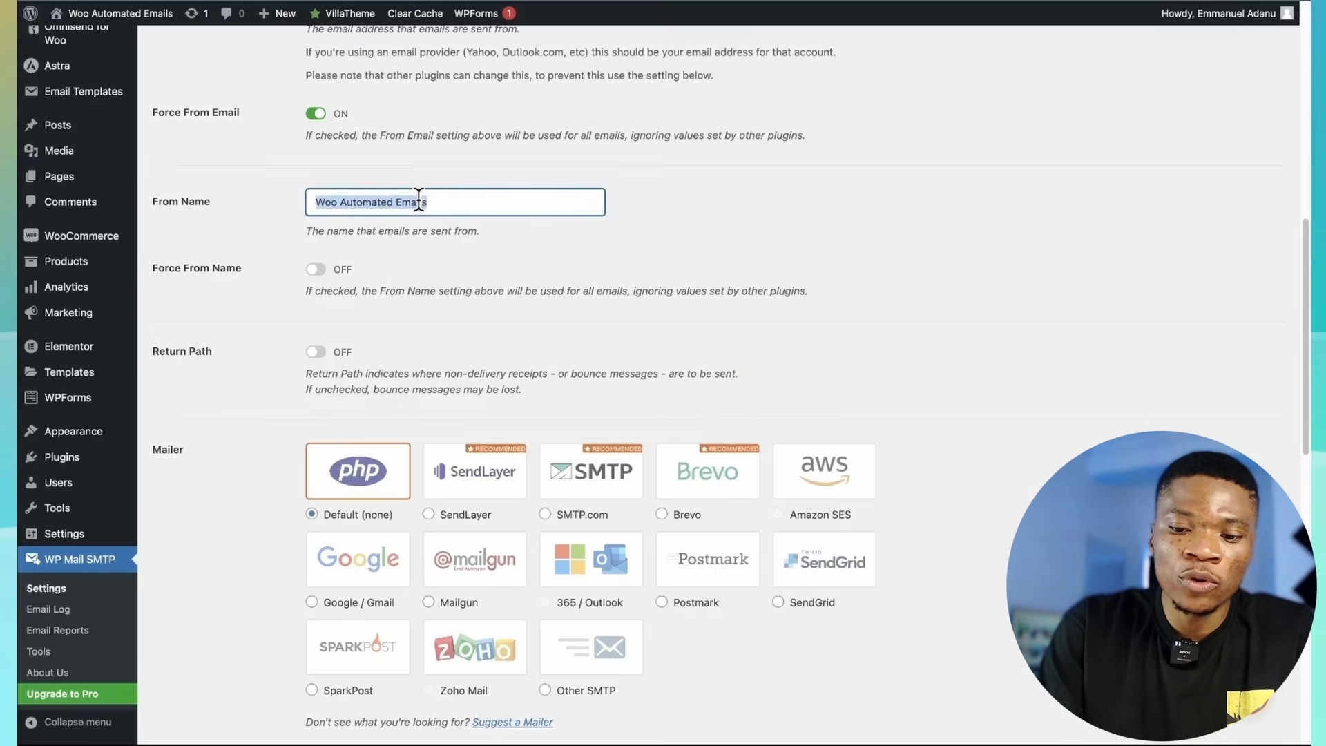
key(BackSpace)
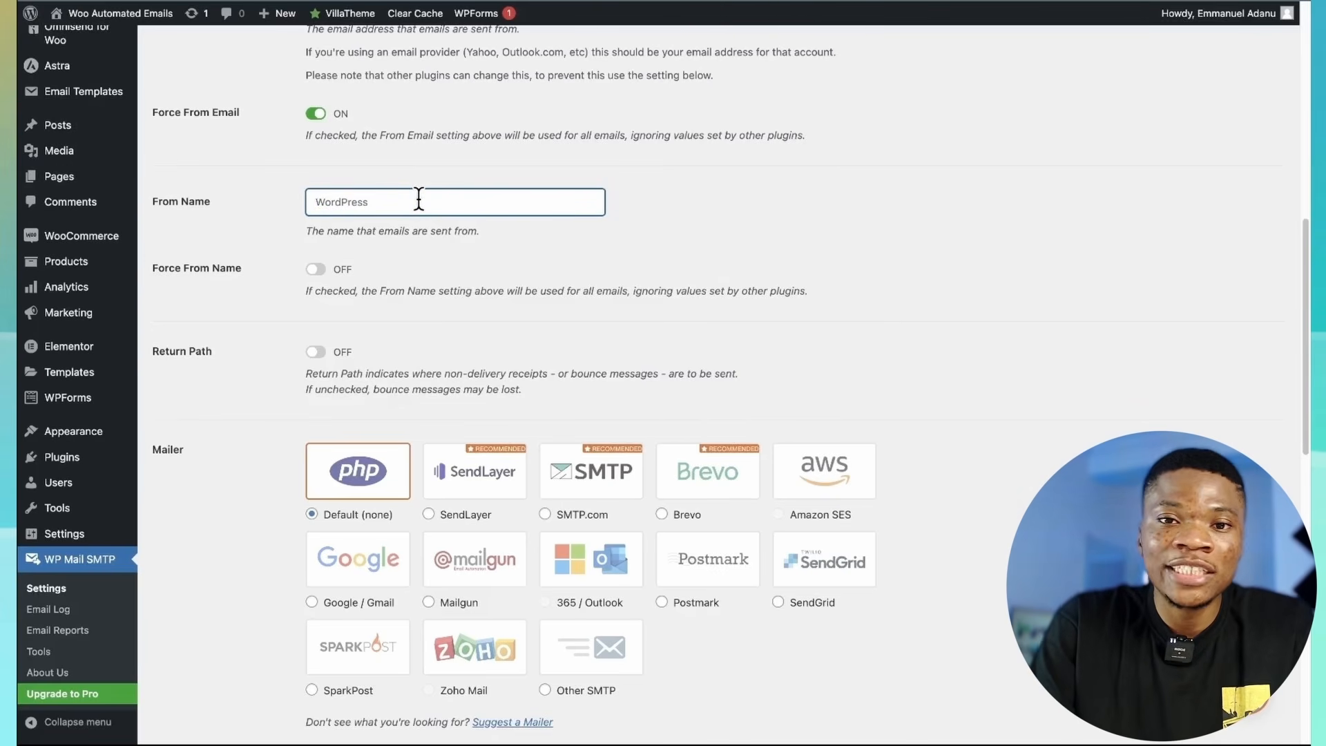
text(Emm)
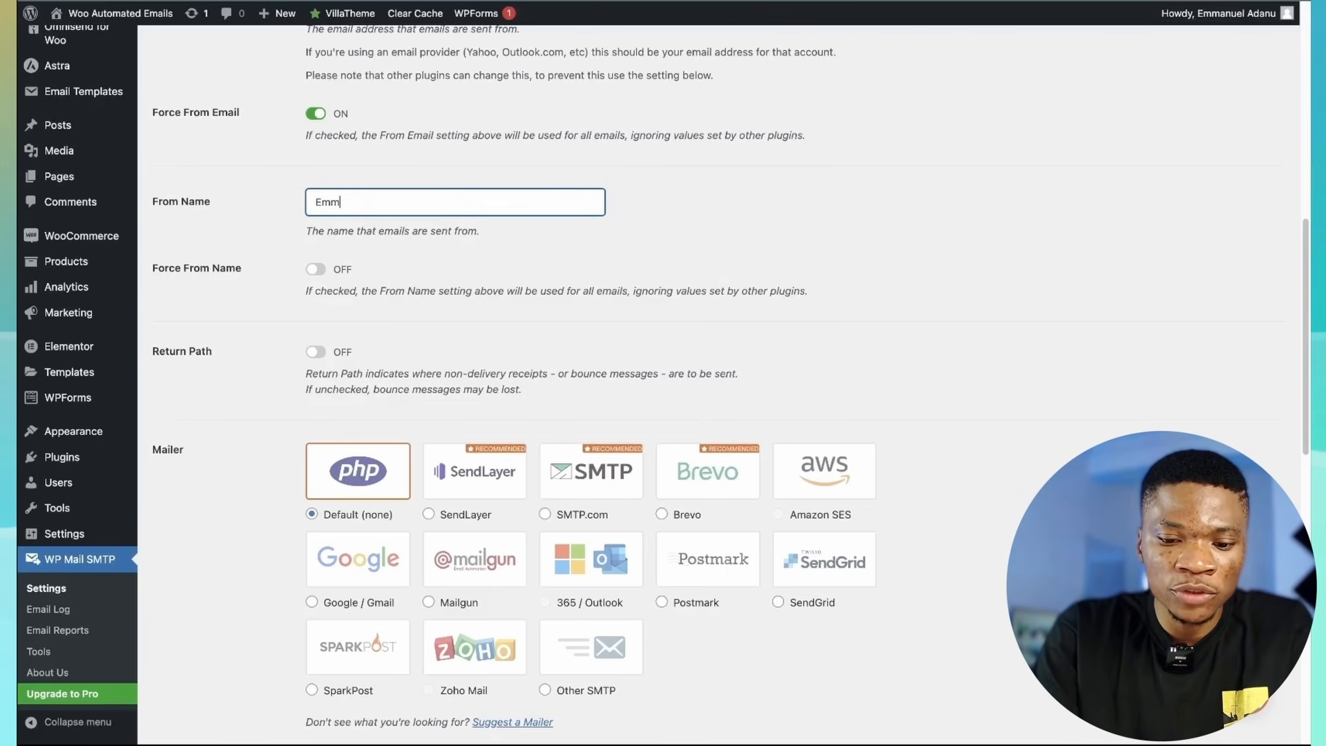
text(anuel Adanu)
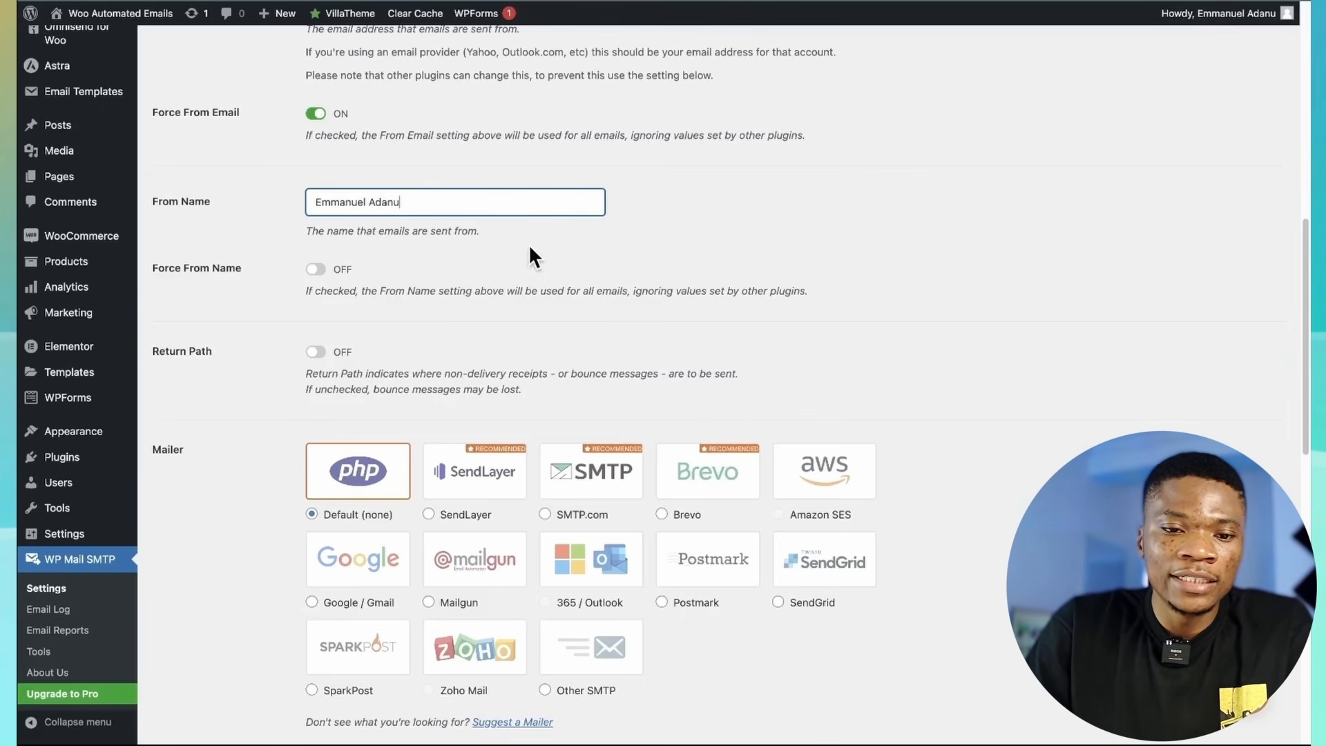
click(530, 248)
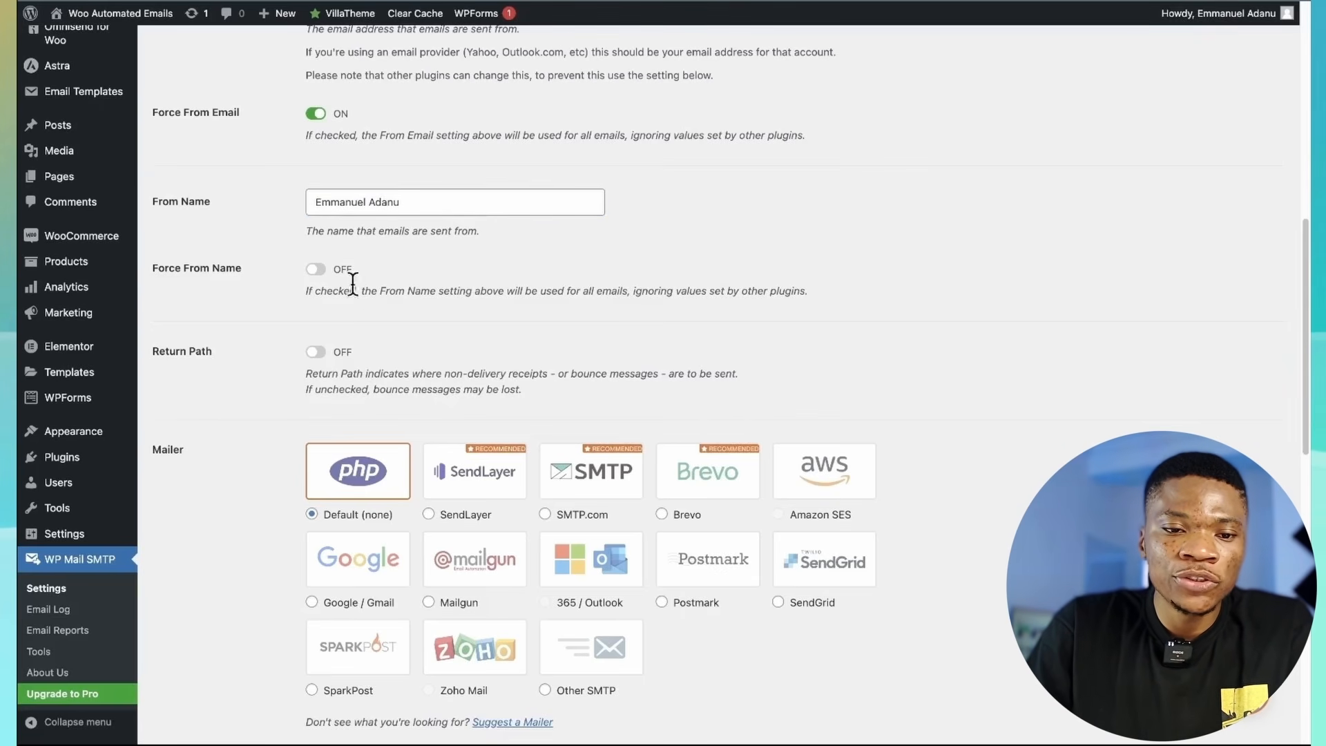
click(316, 270)
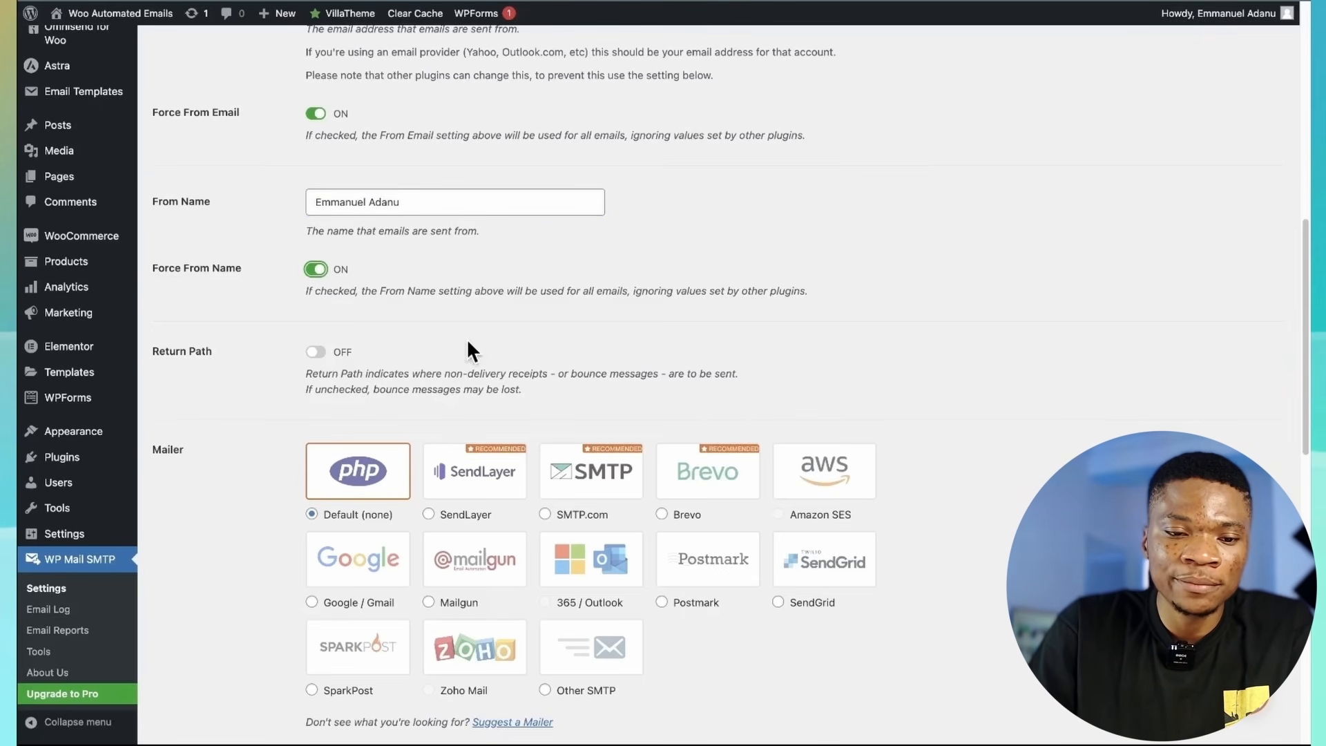
scroll(467, 342, down, 3)
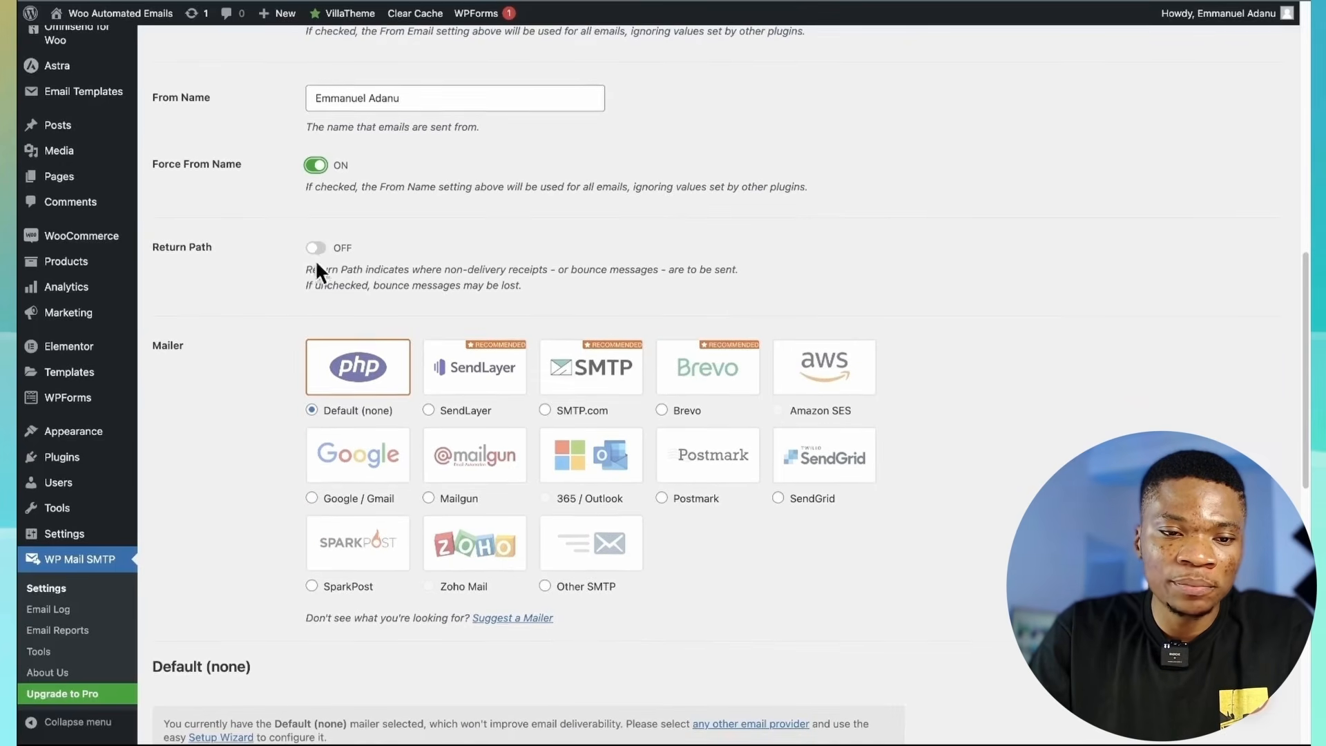
scroll(315, 271, down, 3)
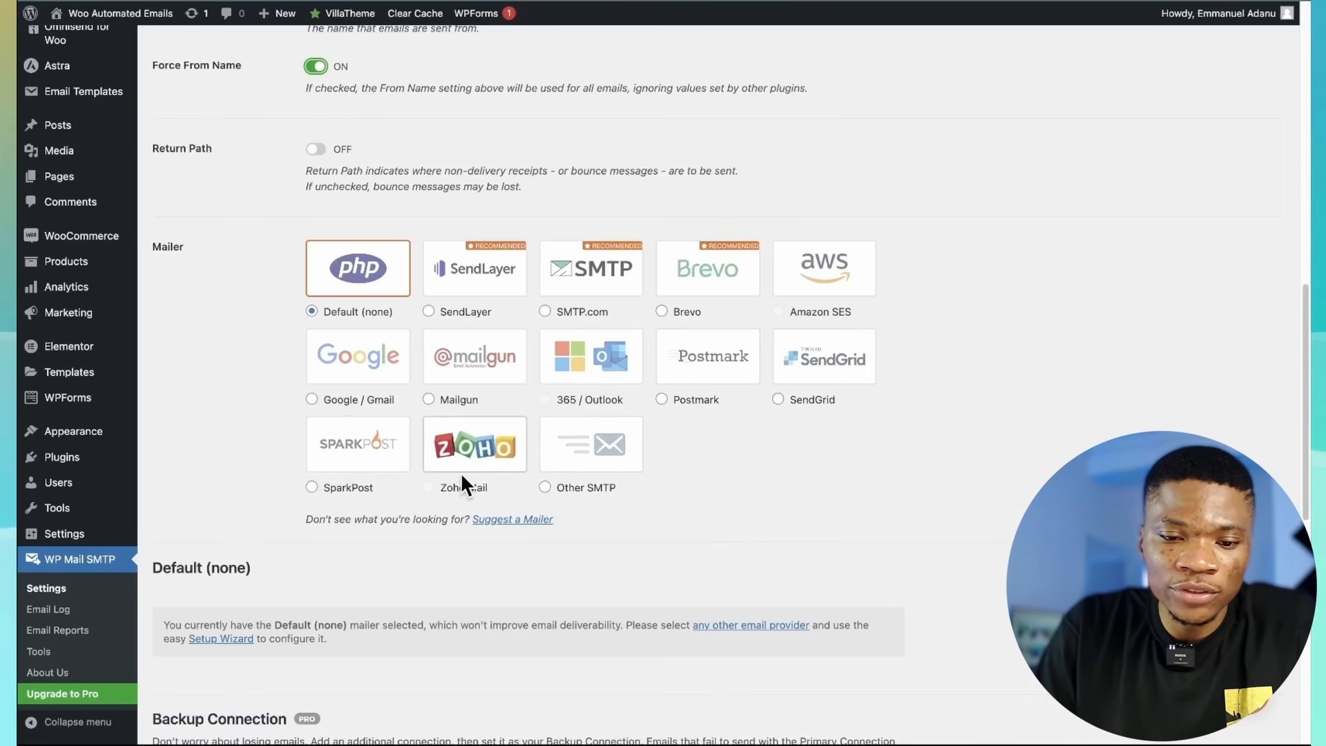
scroll(587, 548, down, 1)
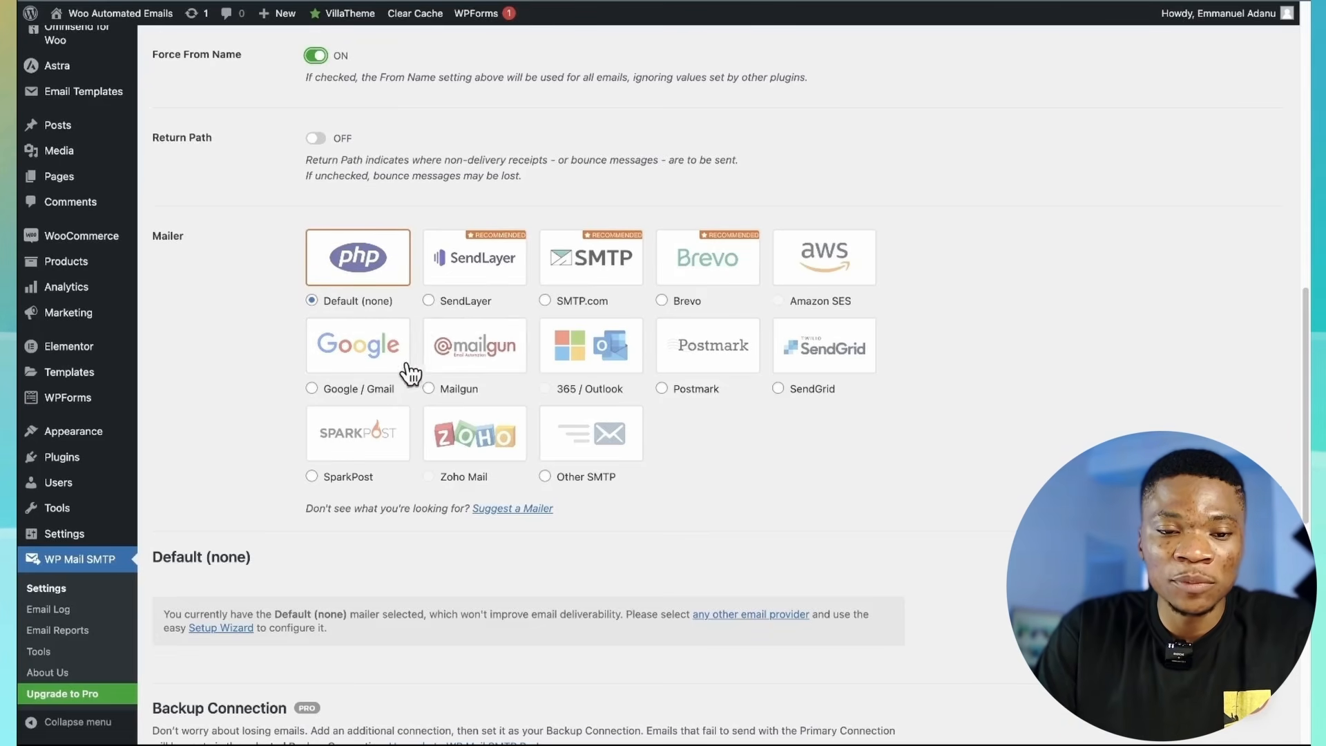
scroll(449, 331, up, 1)
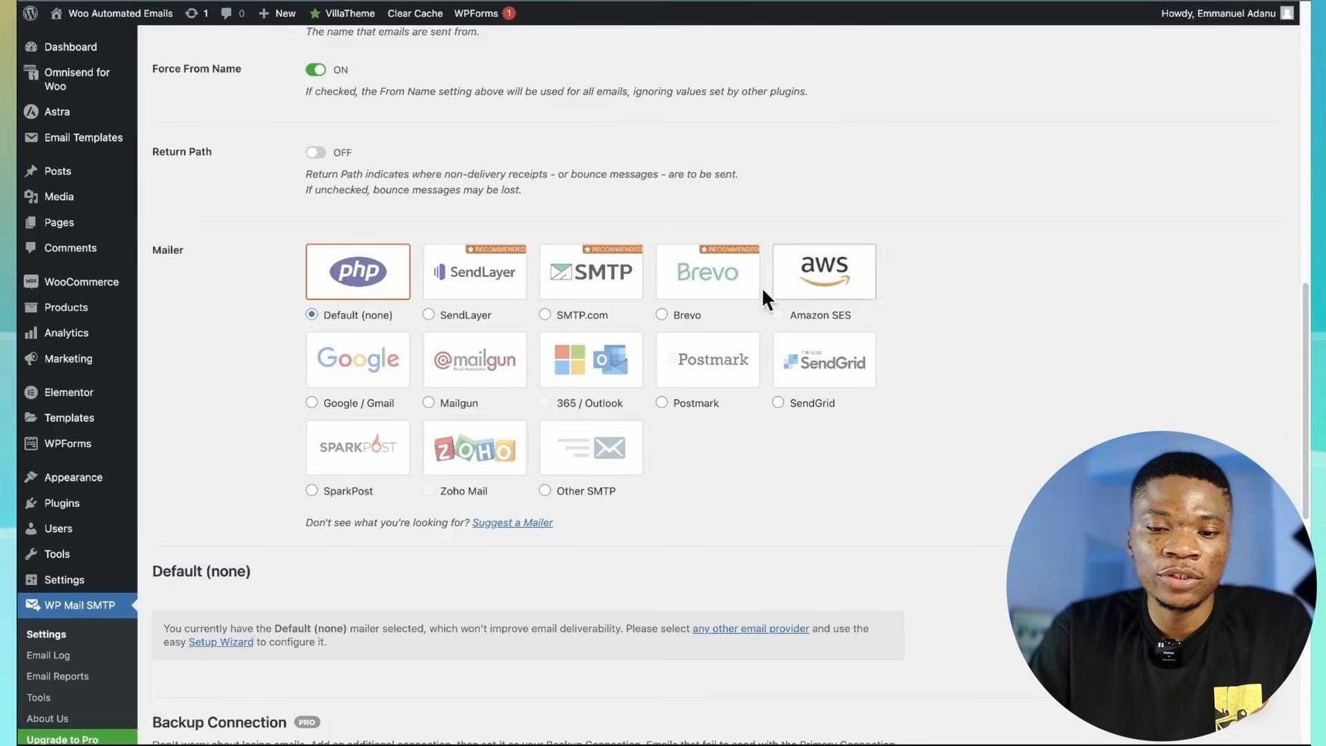
Choose SMTP.com as the WP Mail SMTP mailer
click(607, 290)
scroll(656, 387, down, 1)
scroll(661, 395, down, 6)
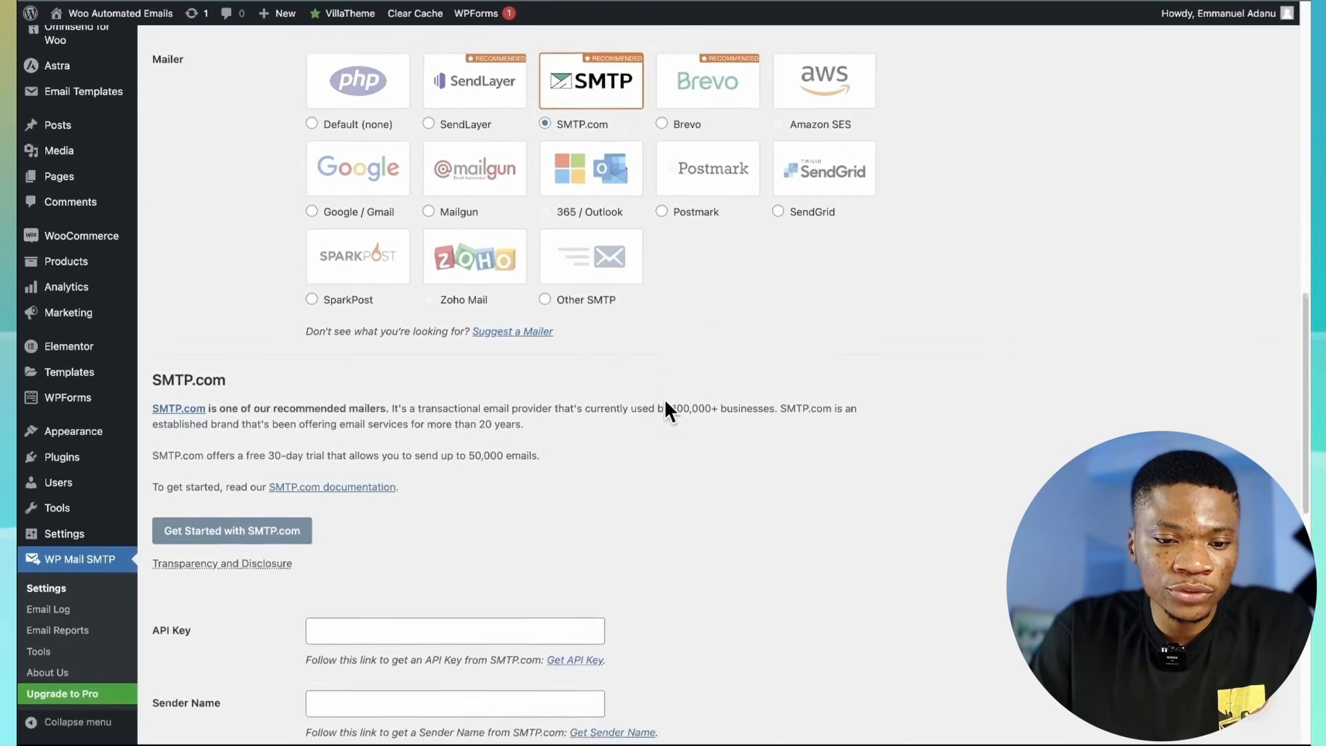
scroll(421, 312, up, 5)
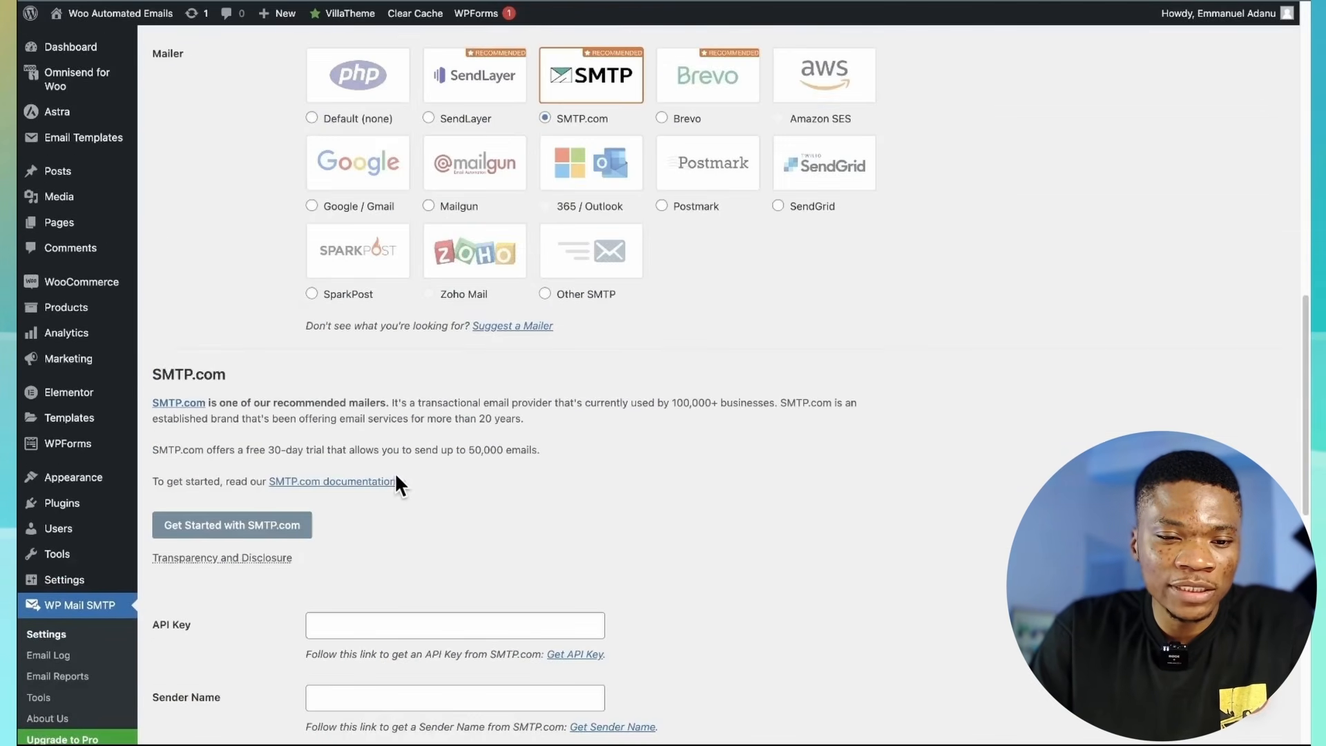
Open the SMTP.com documentation in a new tab, then return to the mailer settings
right_click(366, 482)
click(430, 431)
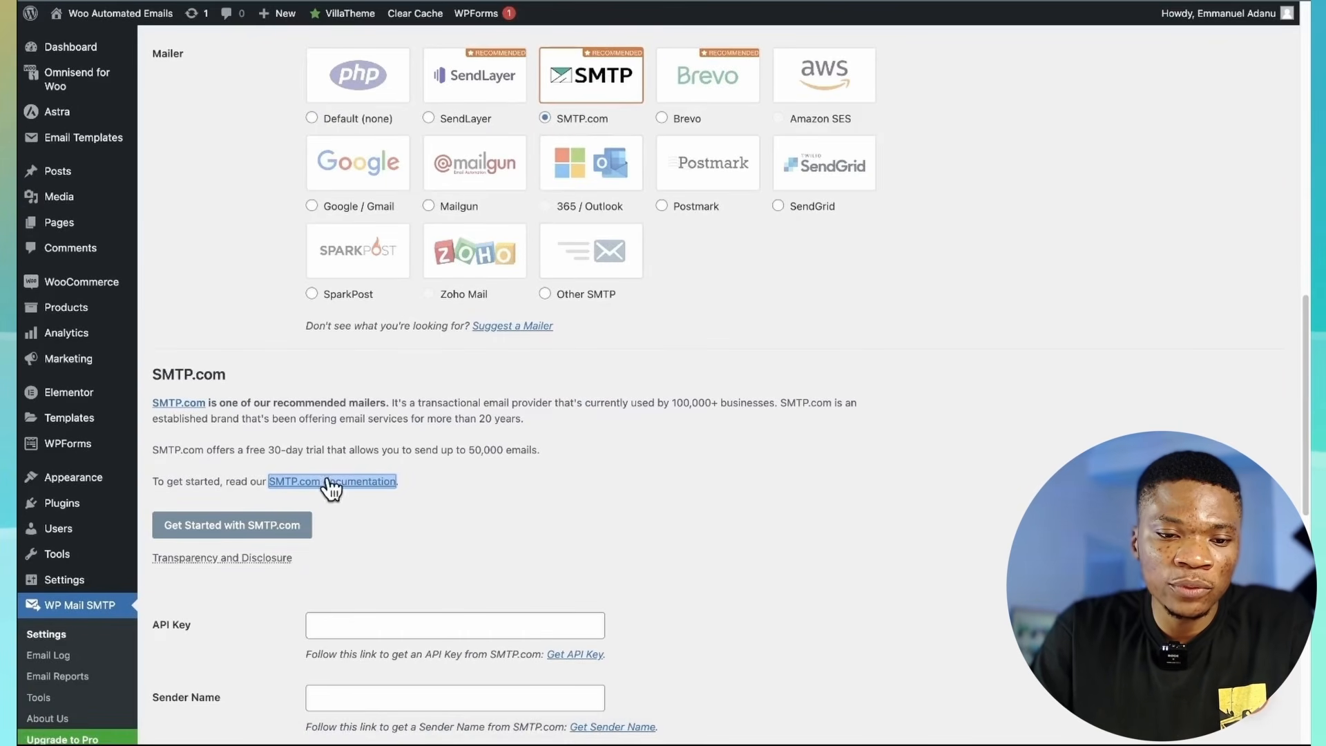
click(388, 494)
click(359, 1)
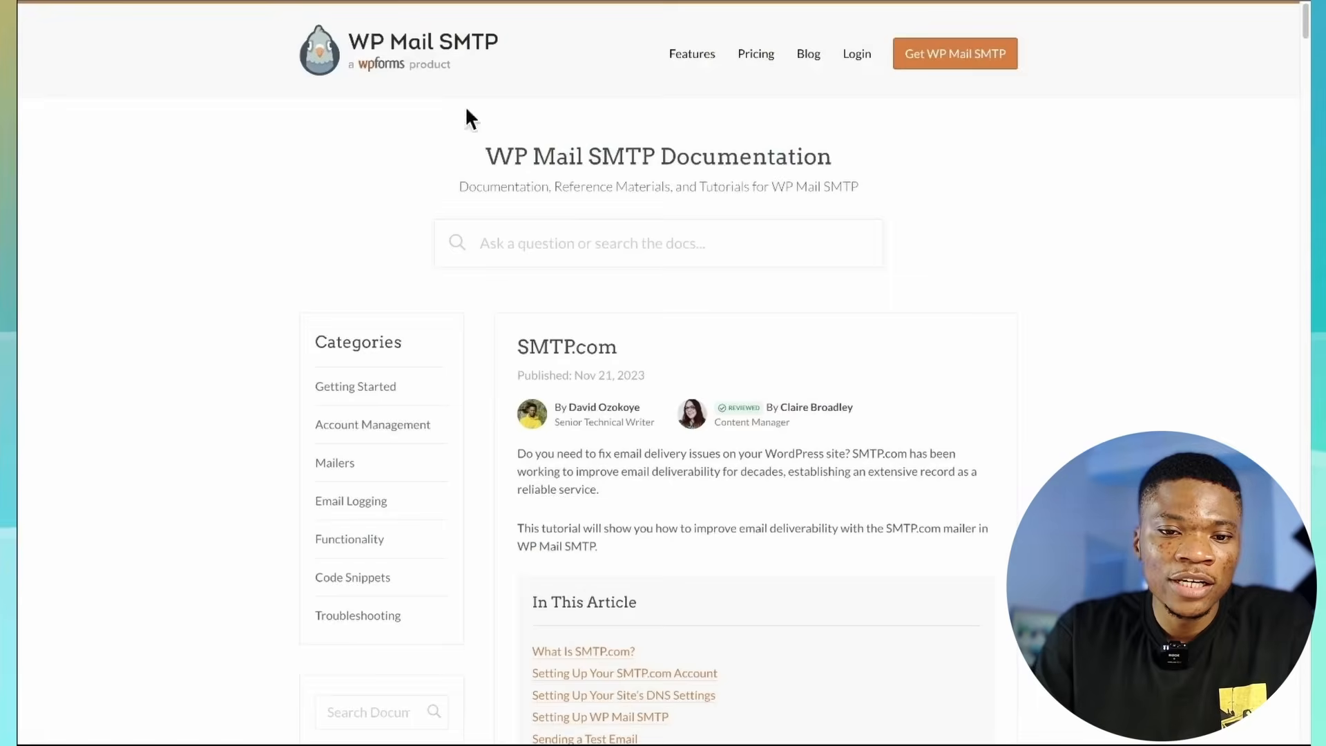
scroll(783, 477, down, 14)
scroll(828, 502, up, 10)
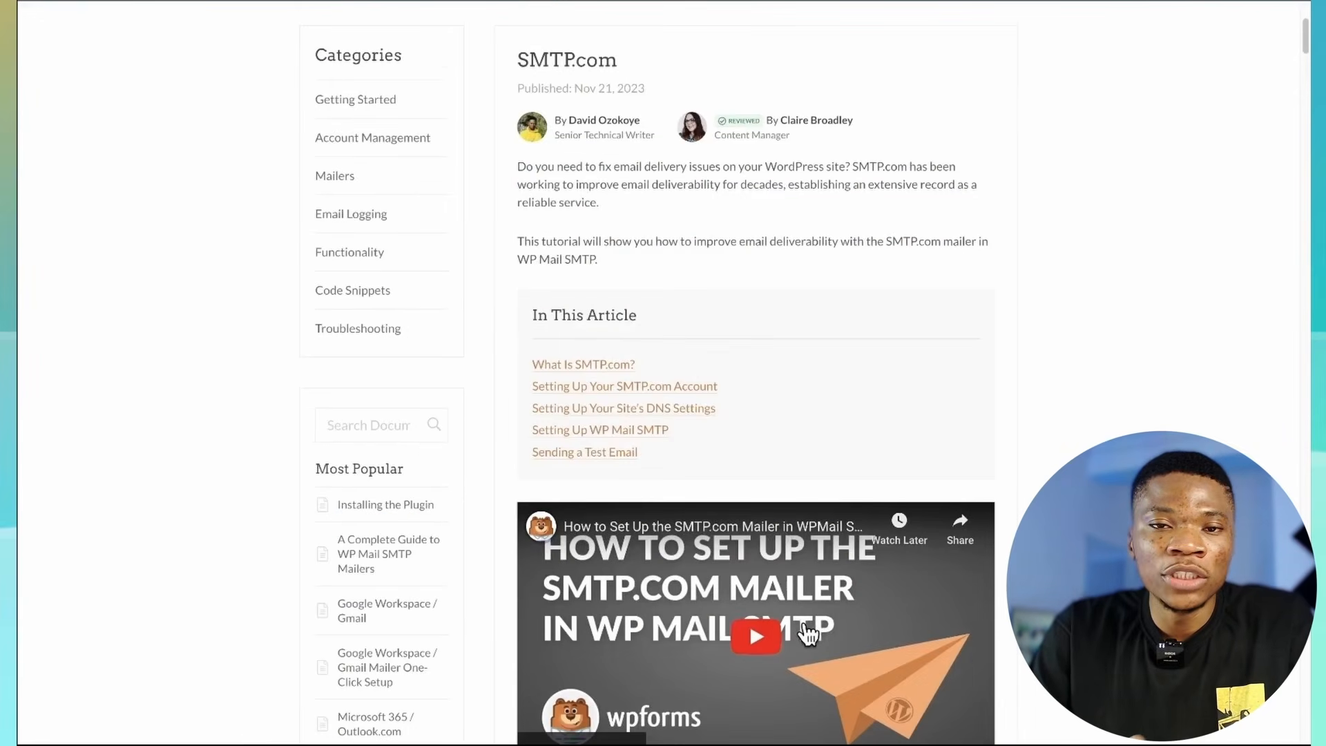
scroll(808, 488, down, 18)
scroll(773, 439, up, 4)
scroll(862, 379, down, 20)
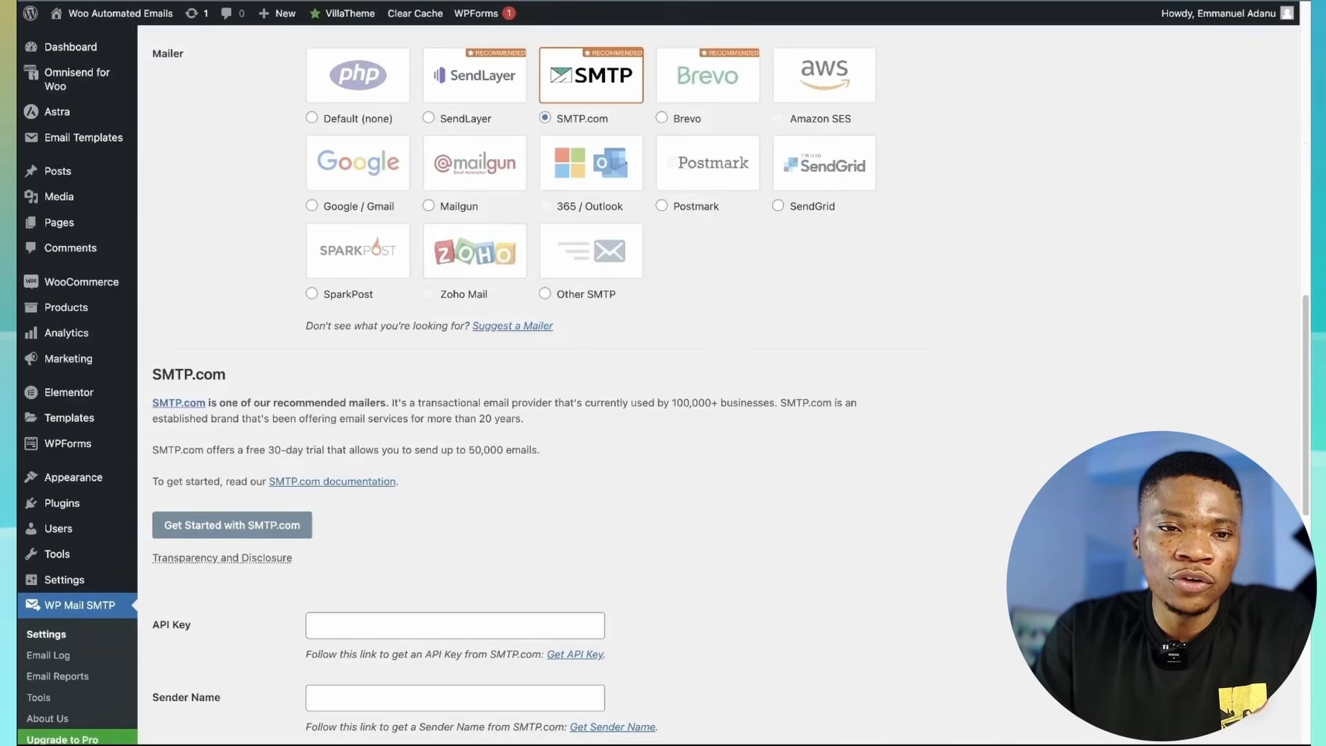
scroll(484, 290, up, 2)
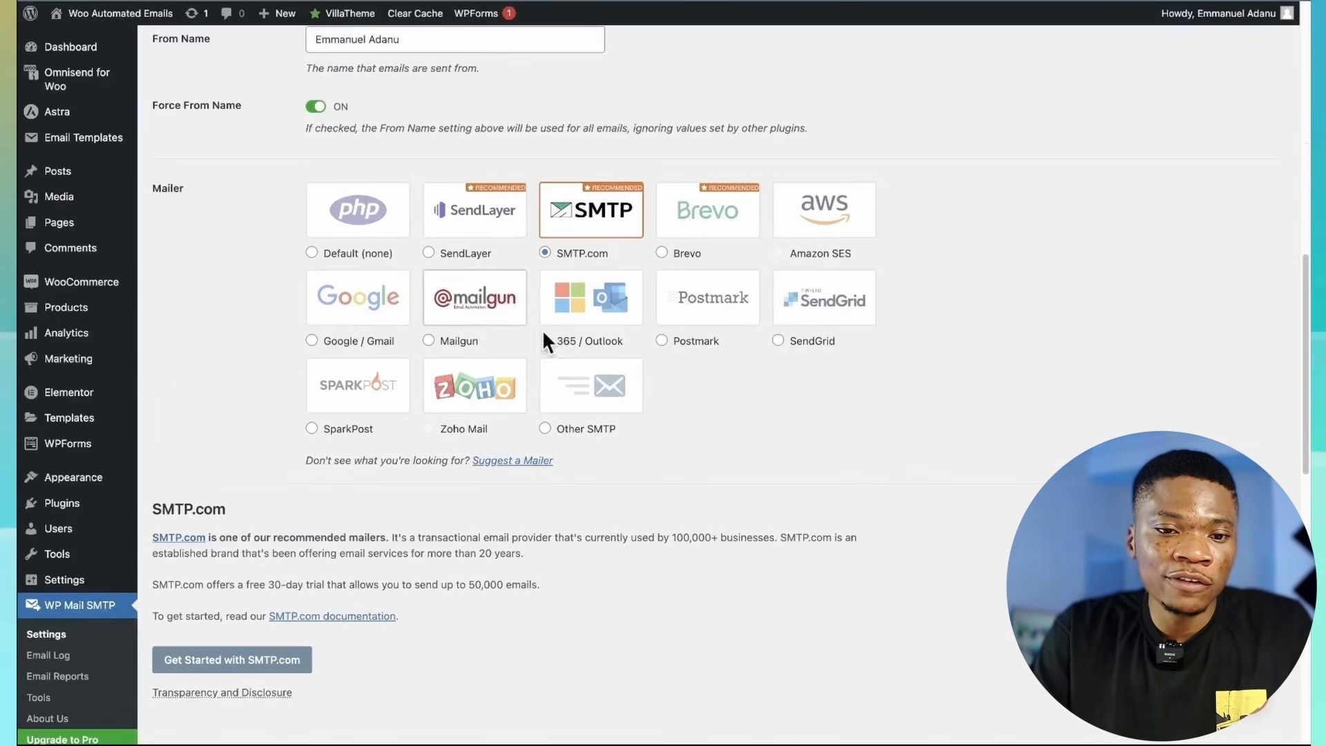
scroll(535, 345, down, 3)
Switch the mailer to Google / Gmail and review its Client ID, Client Secret and redirect URI
click(349, 103)
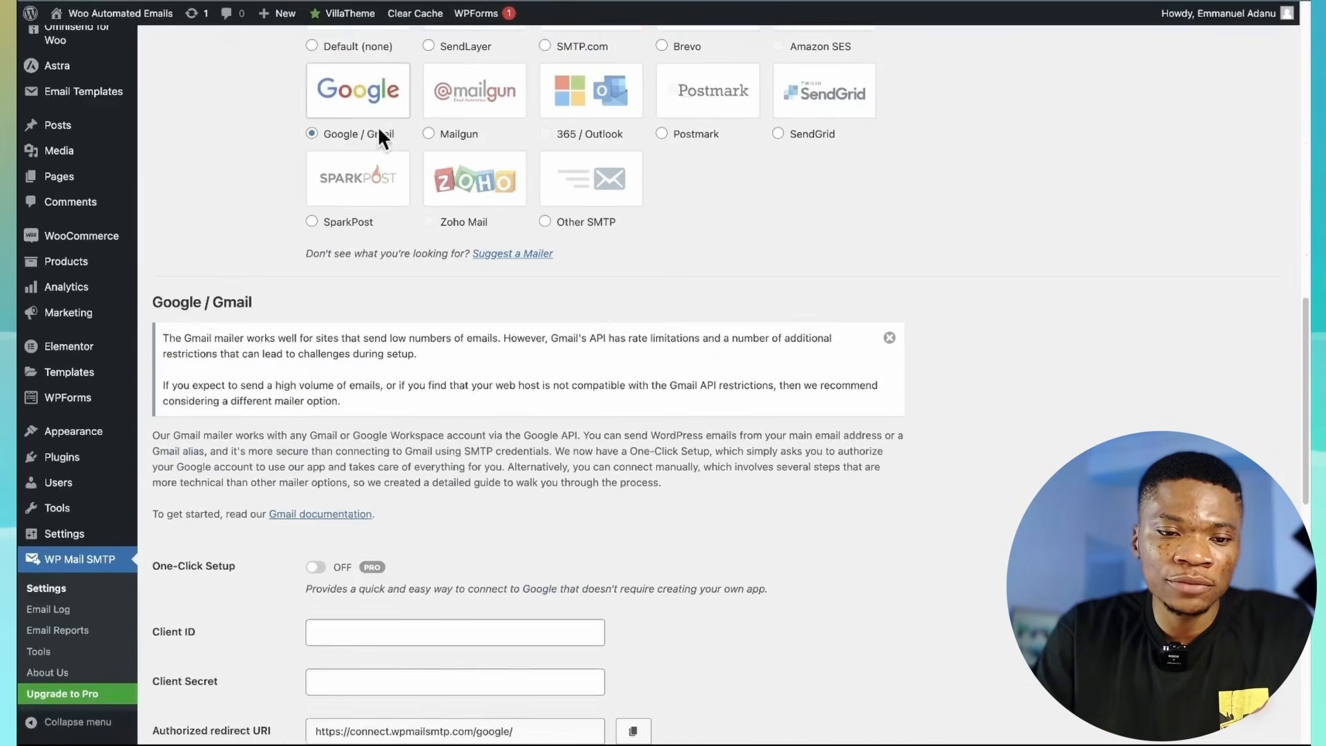
scroll(239, 326, down, 2)
scroll(228, 314, down, 1)
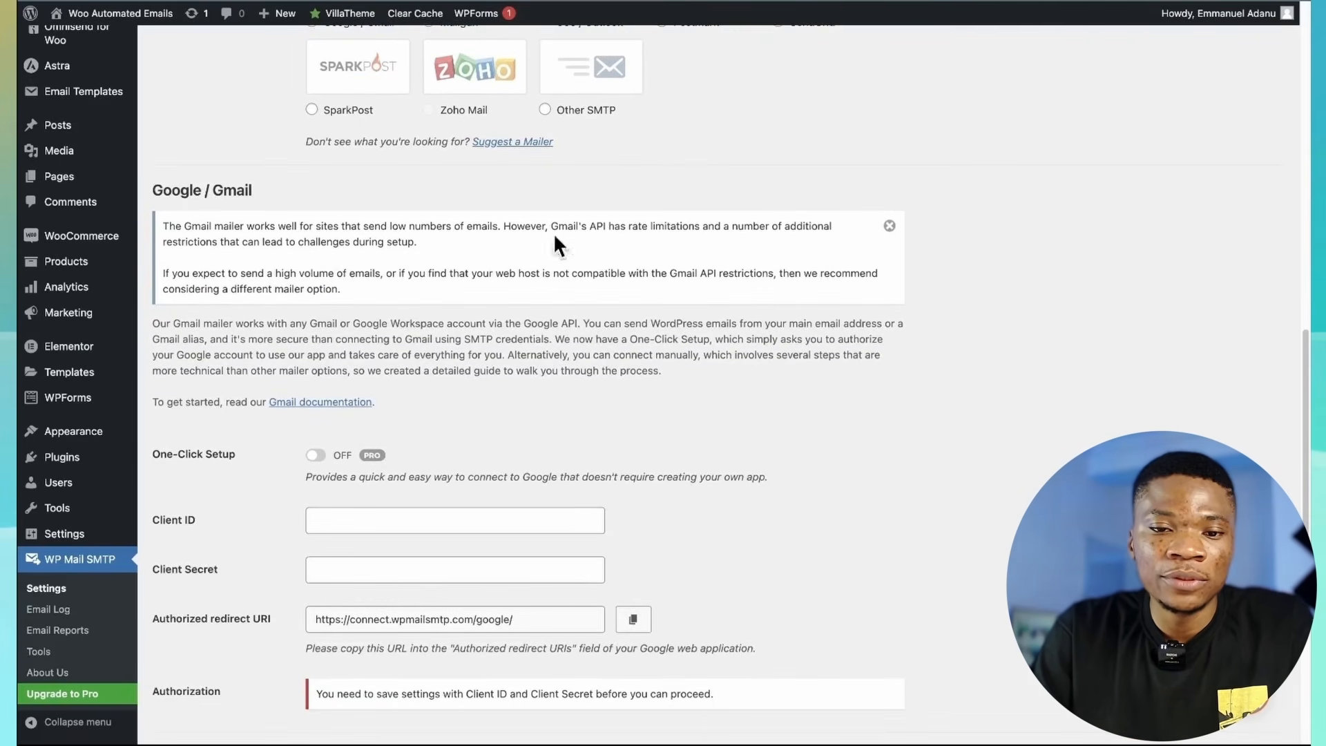
scroll(701, 290, down, 1)
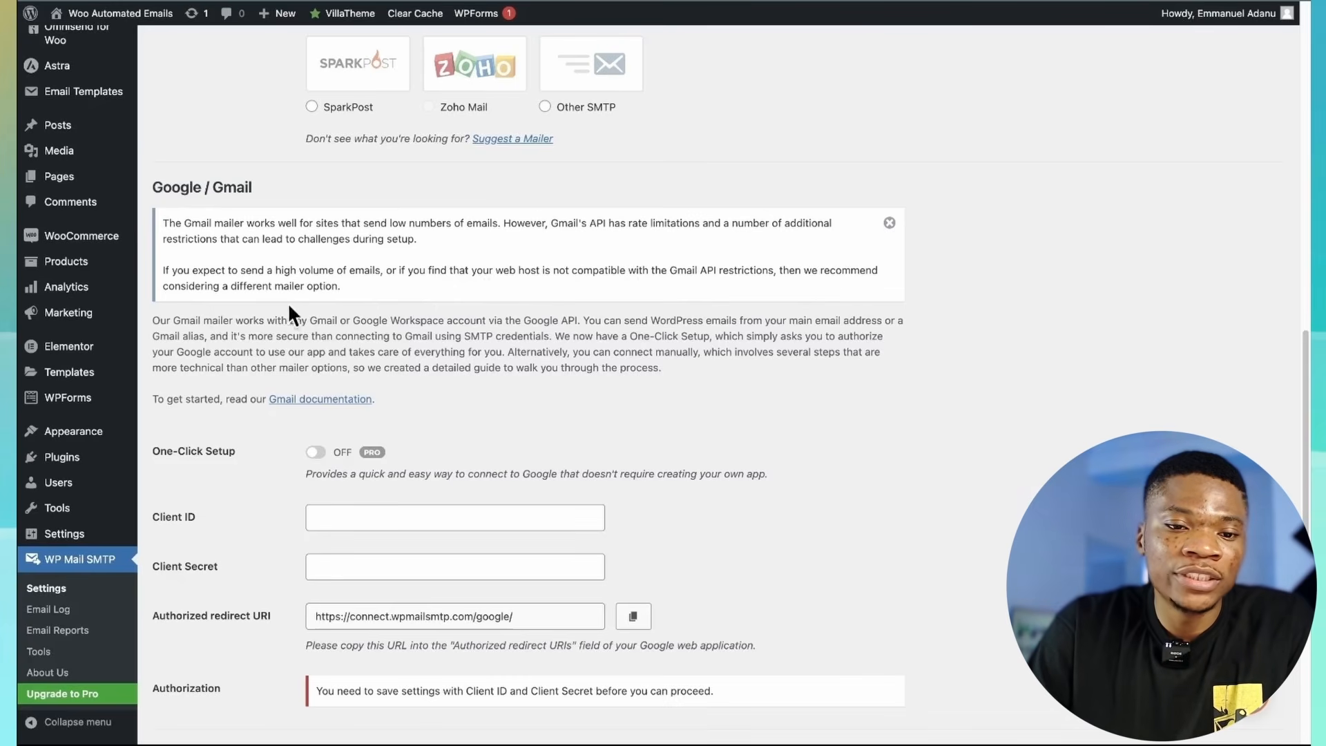
scroll(355, 330, up, 5)
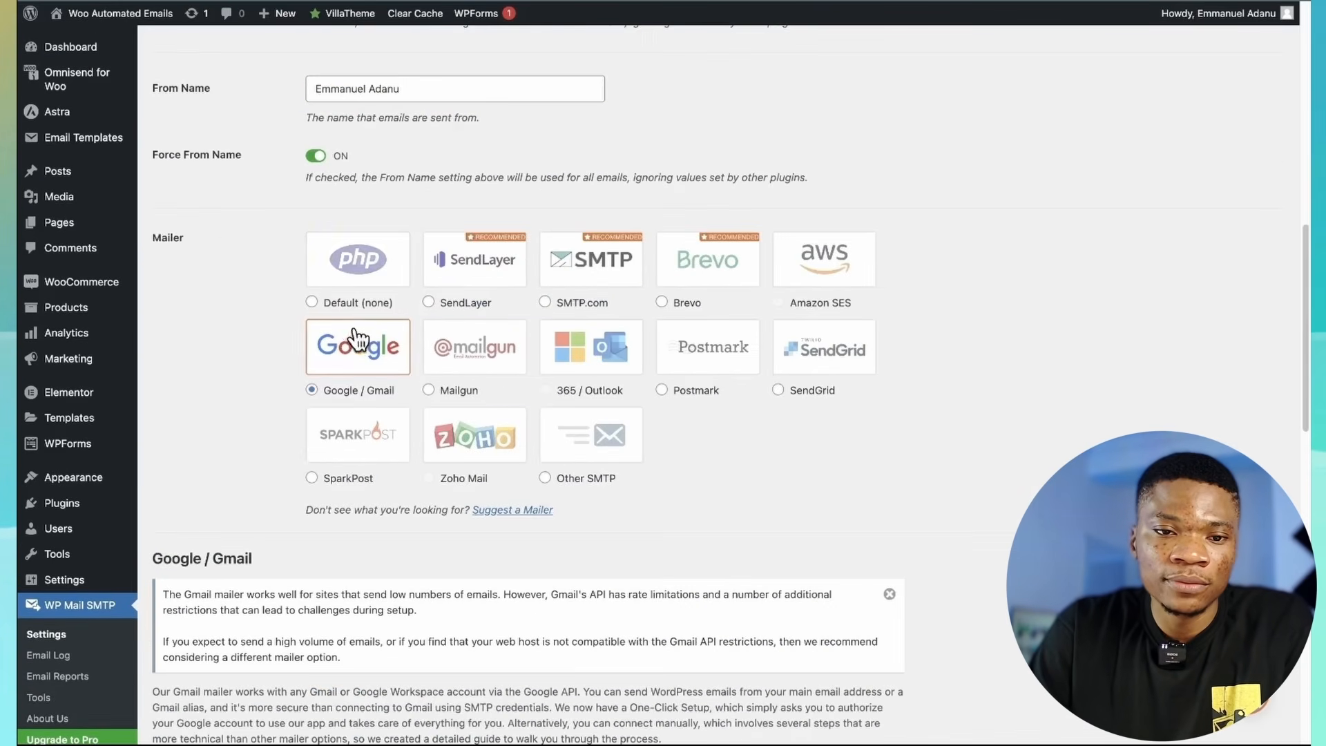
scroll(420, 429, down, 4)
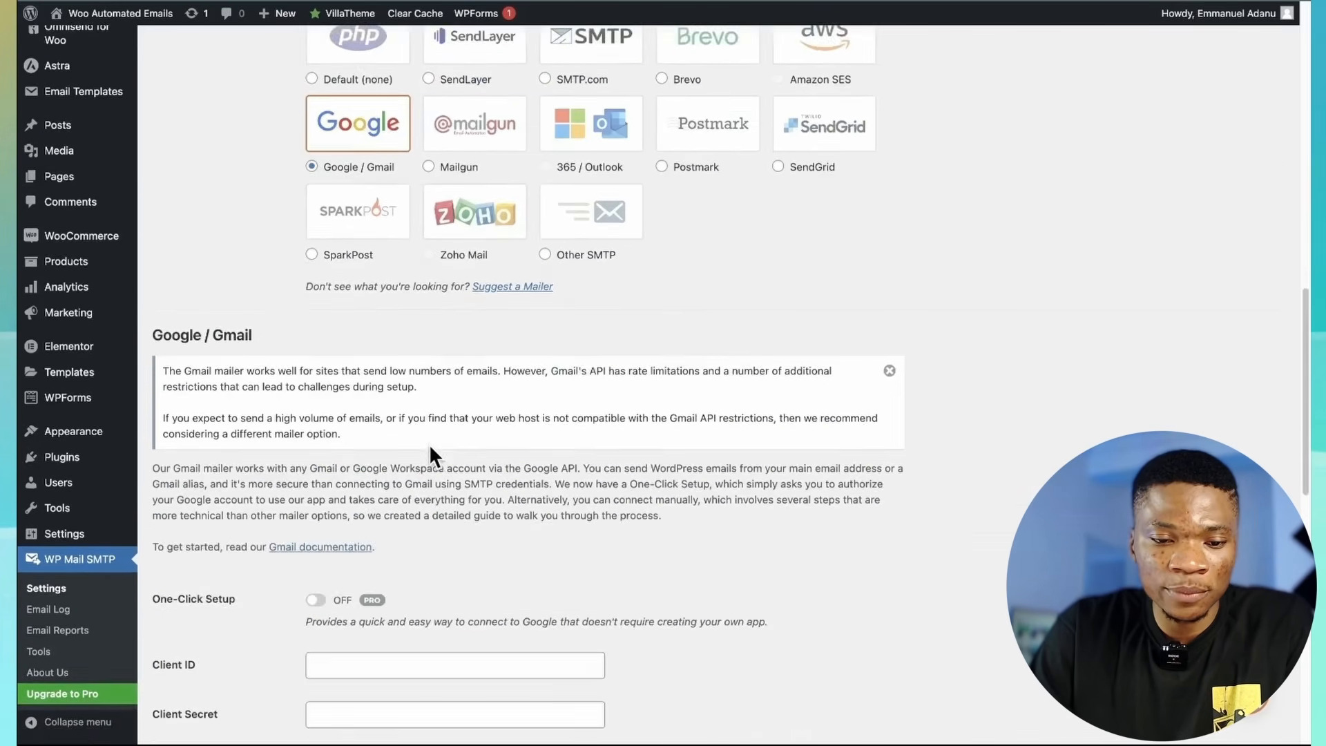
scroll(429, 446, down, 5)
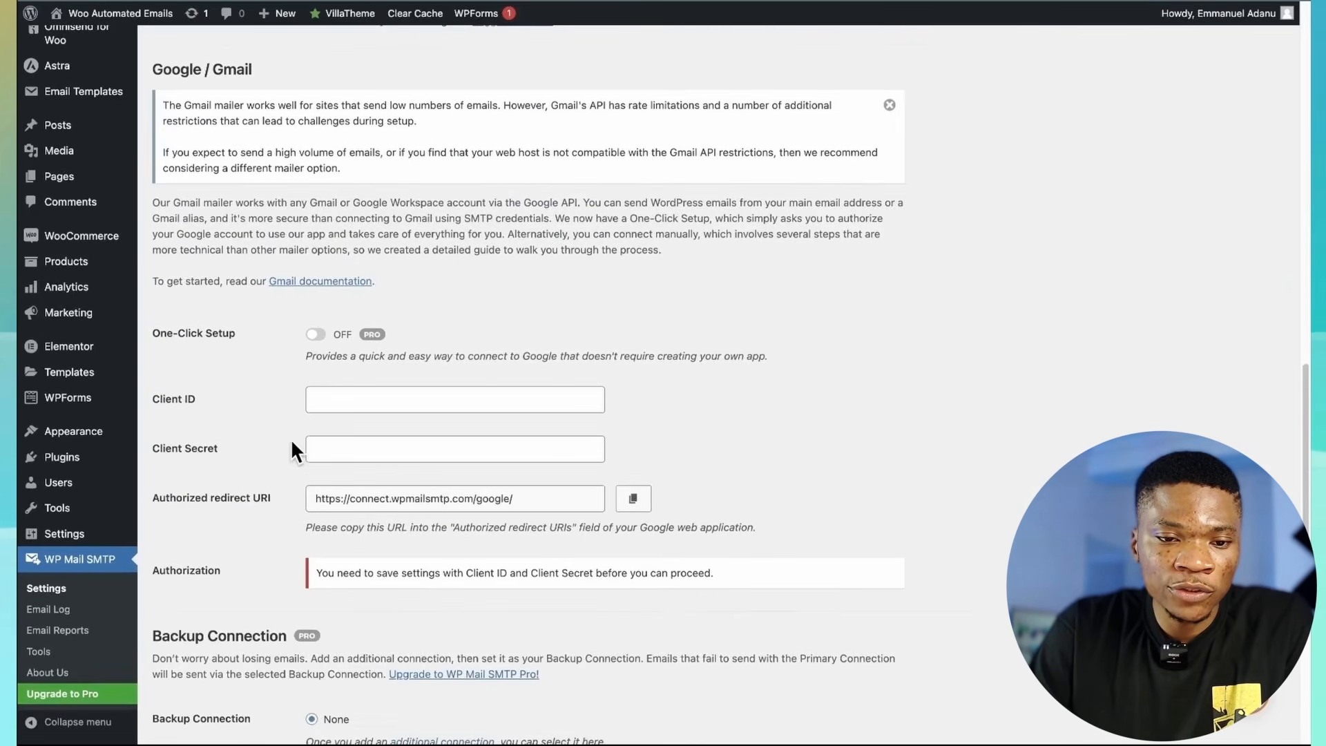
scroll(290, 439, down, 3)
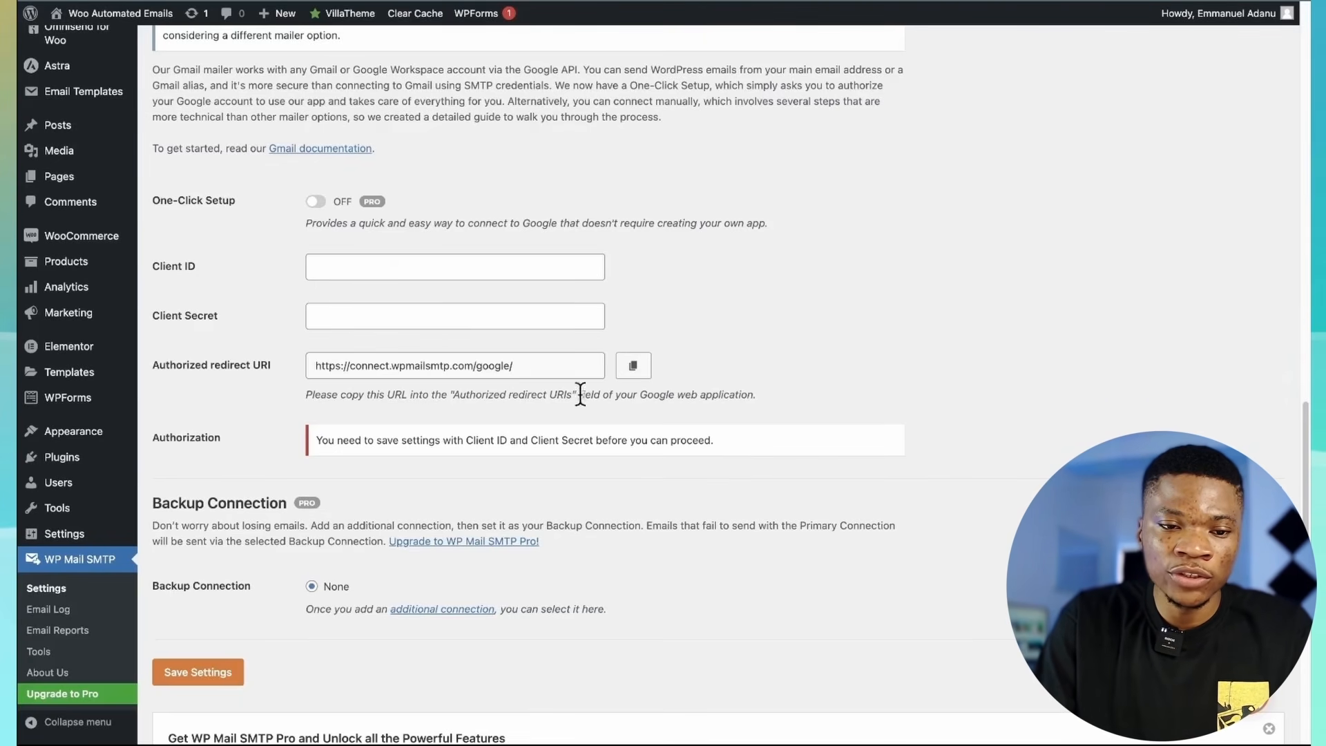
scroll(586, 399, down, 1)
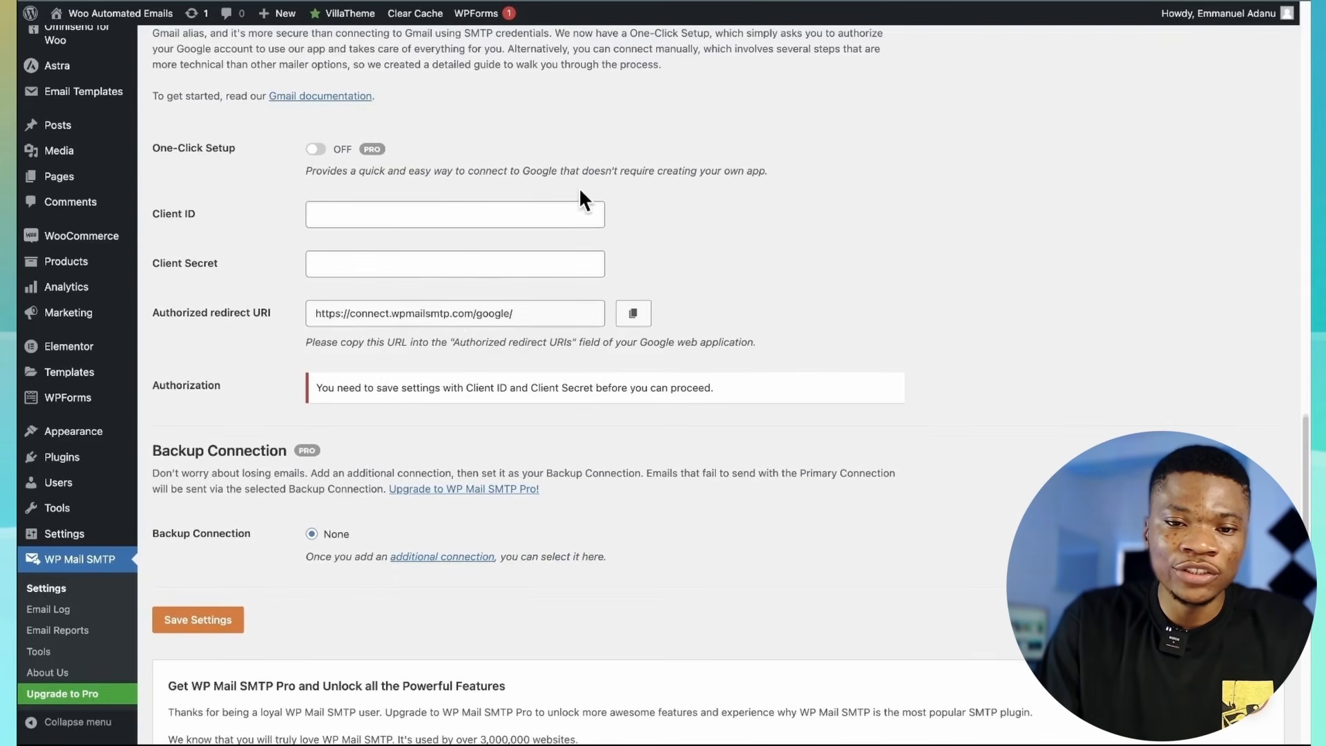
scroll(579, 187, up, 3)
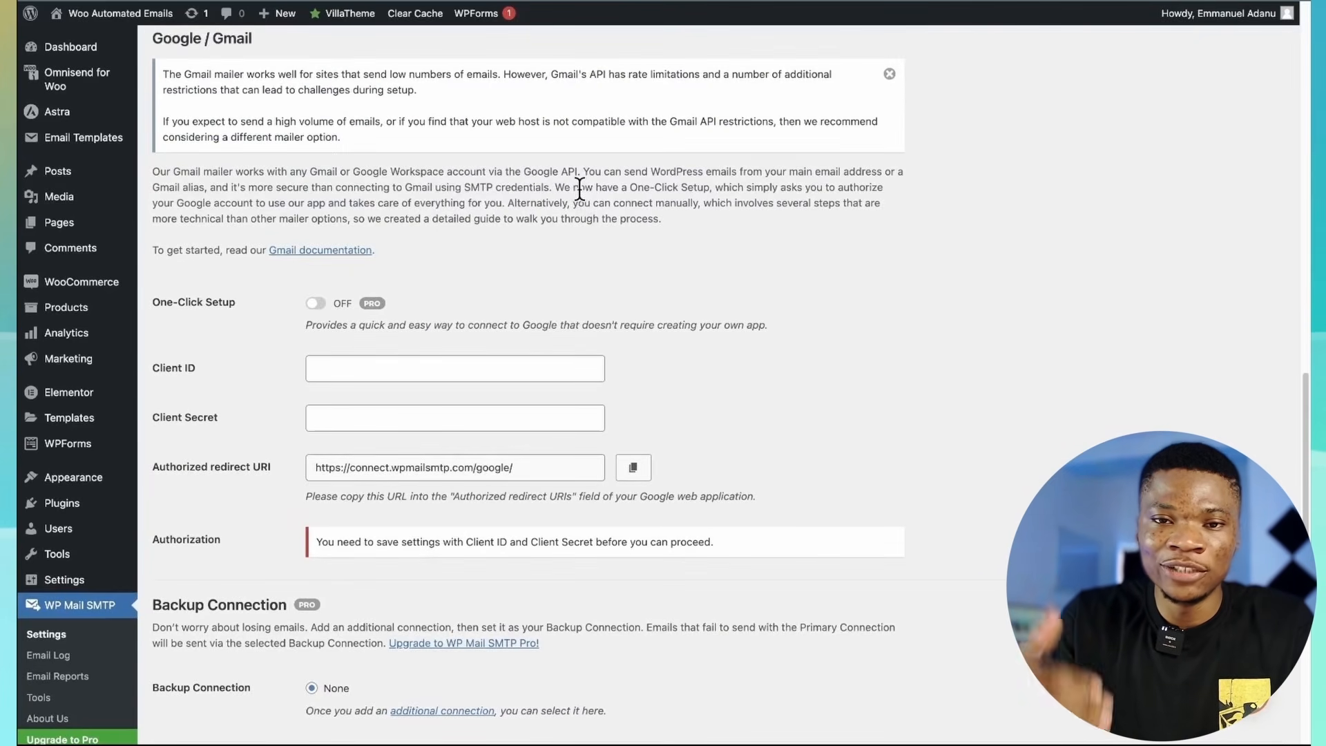
scroll(356, 331, up, 2)
right_click(355, 328)
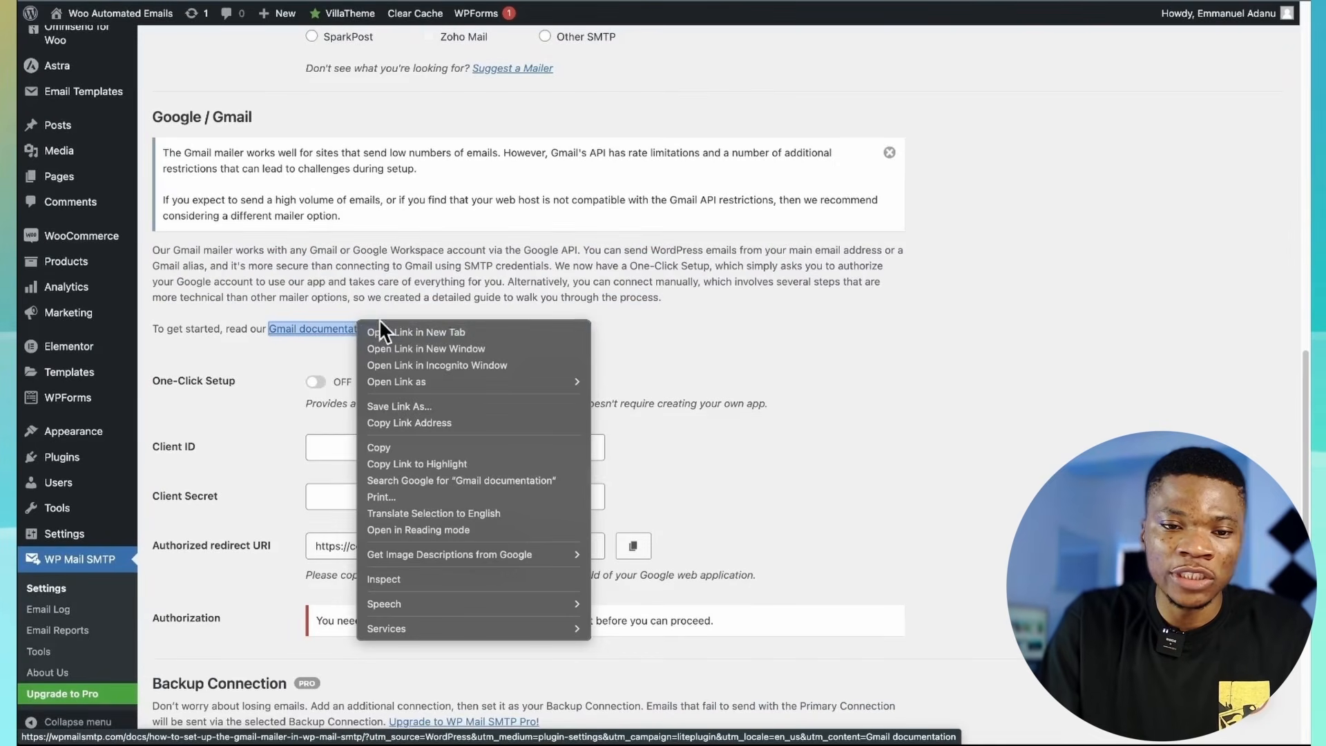
Open the Gmail mailer documentation in a new tab and return to the settings
click(395, 325)
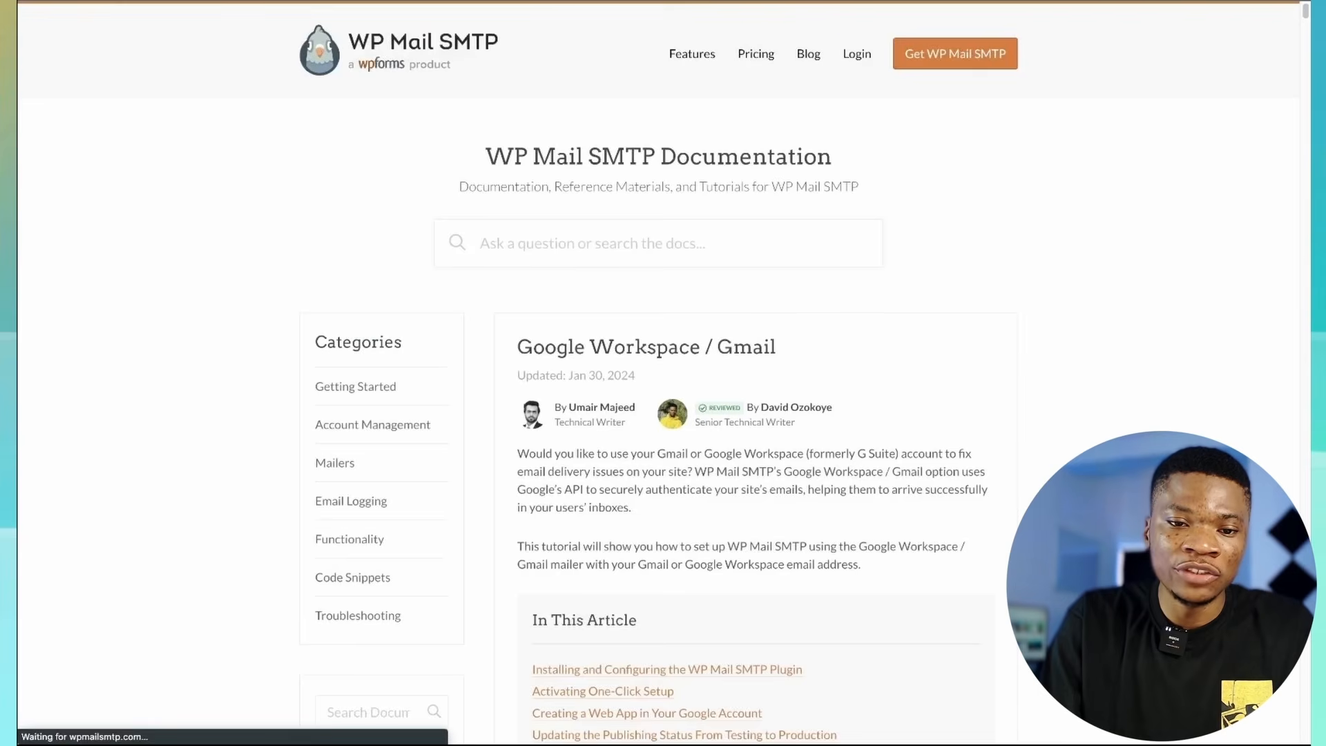
scroll(572, 269, down, 12)
scroll(571, 260, down, 10)
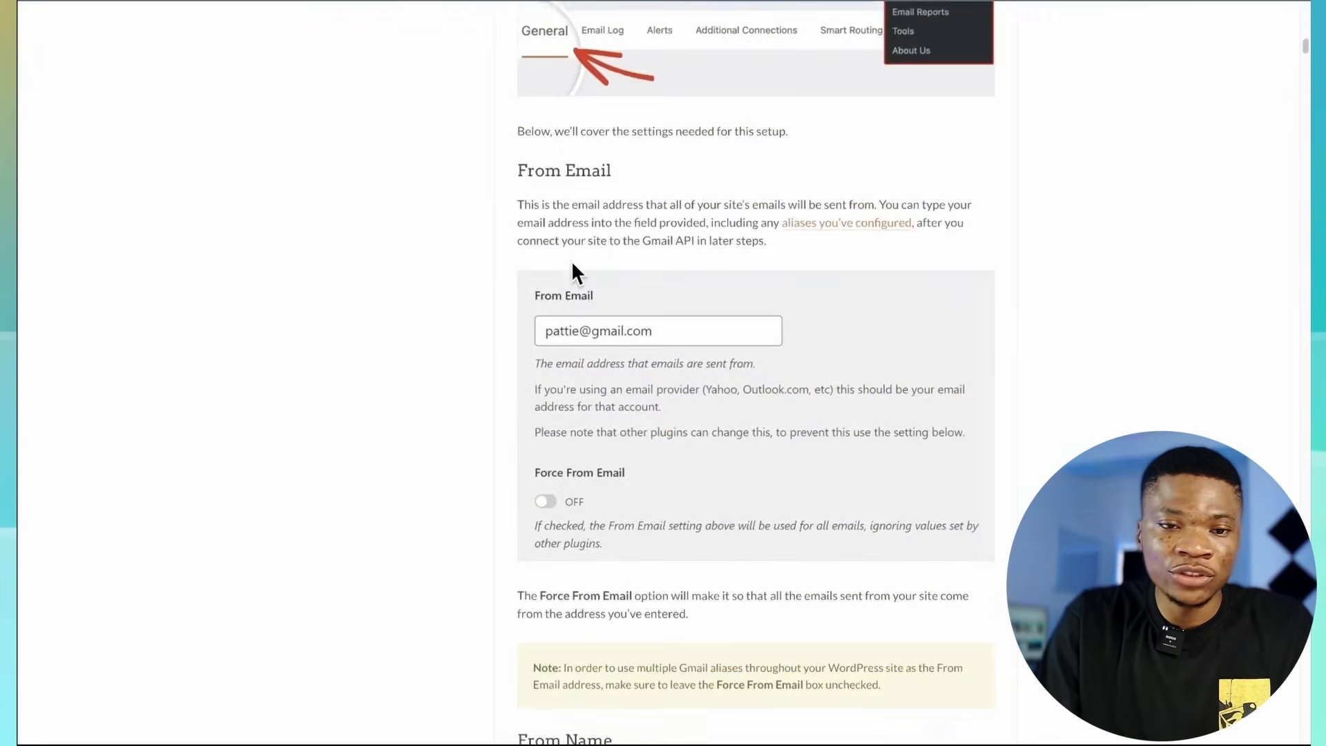
key(ctrl+shift+Tab)
Save the Gmail Client ID and Client Secret settings
scroll(583, 296, down, 1)
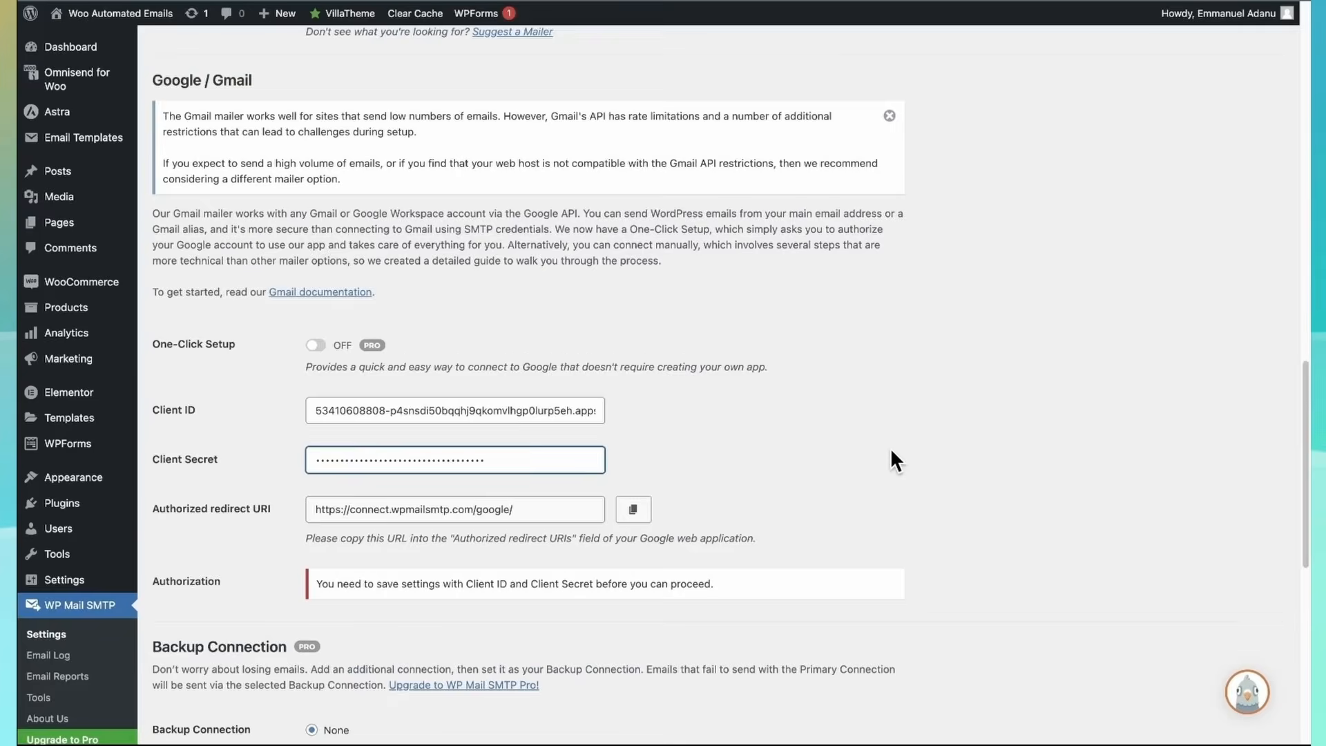
scroll(890, 447, down, 5)
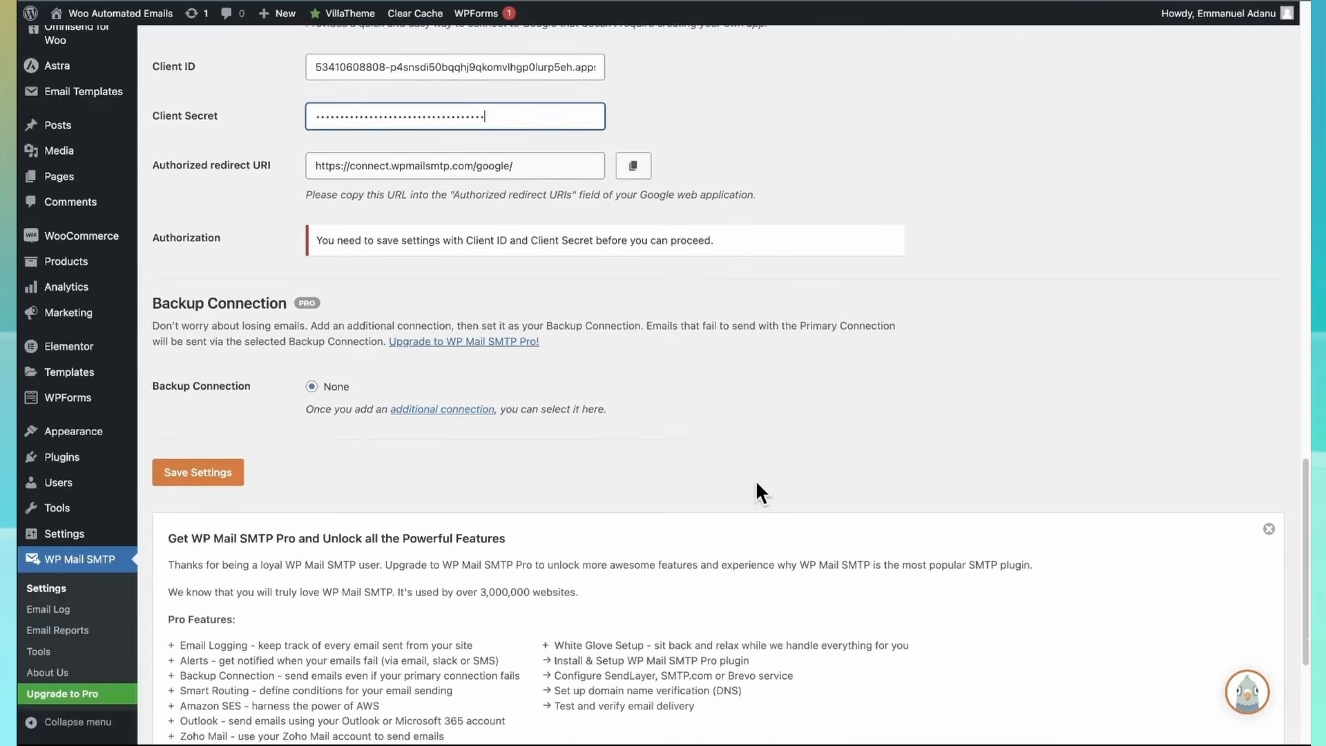
click(197, 476)
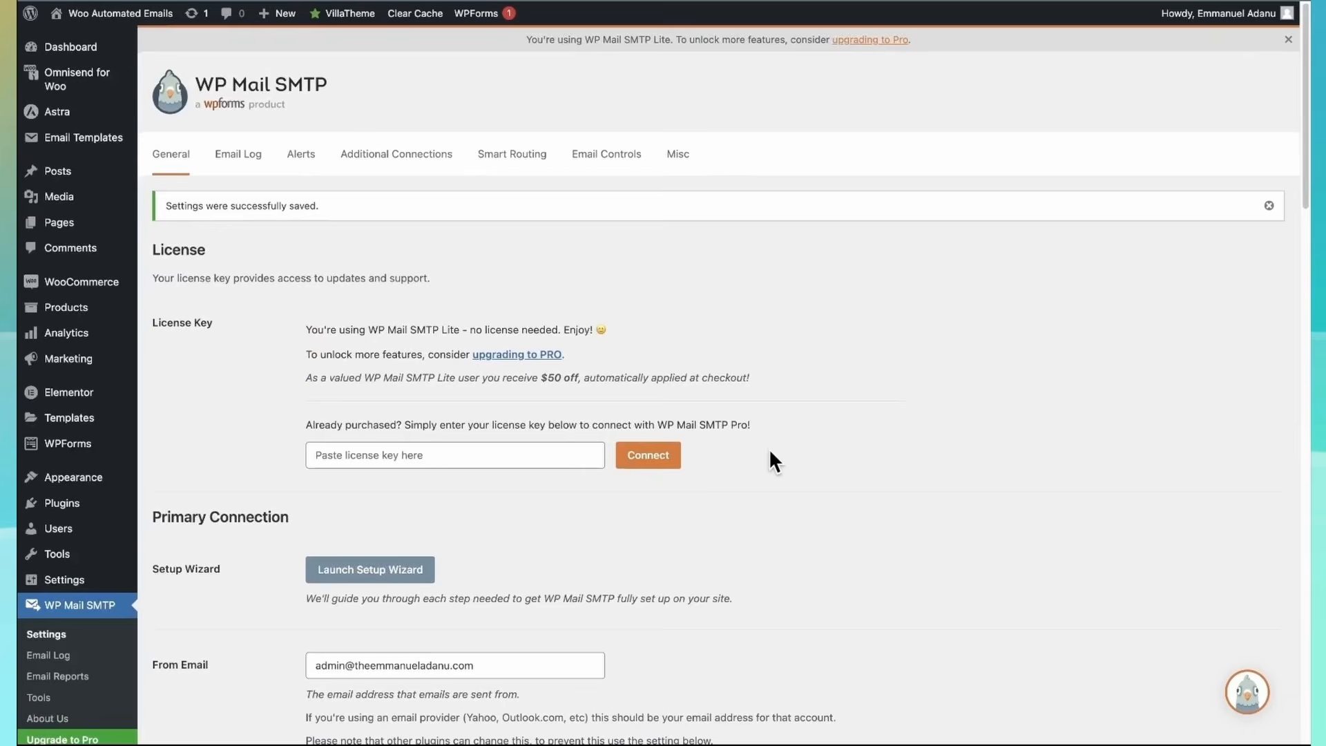
scroll(769, 452, down, 15)
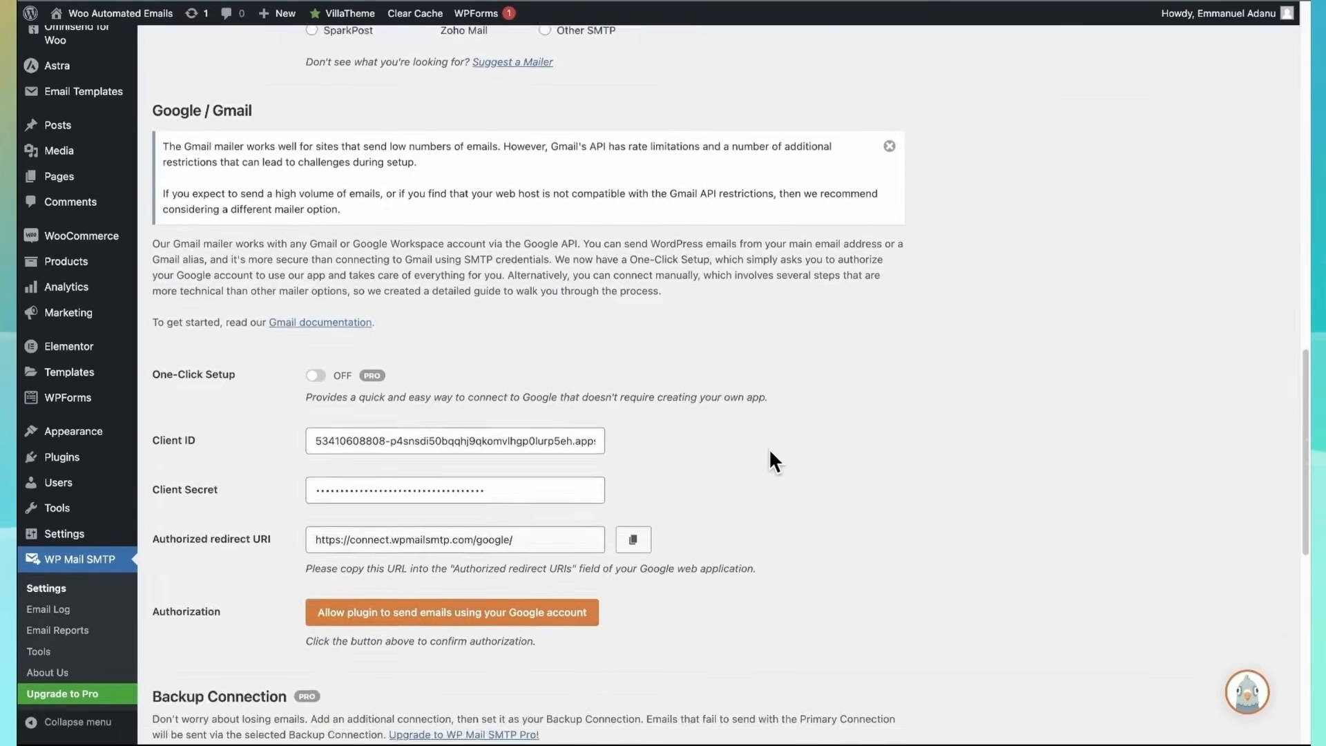
scroll(768, 449, down, 3)
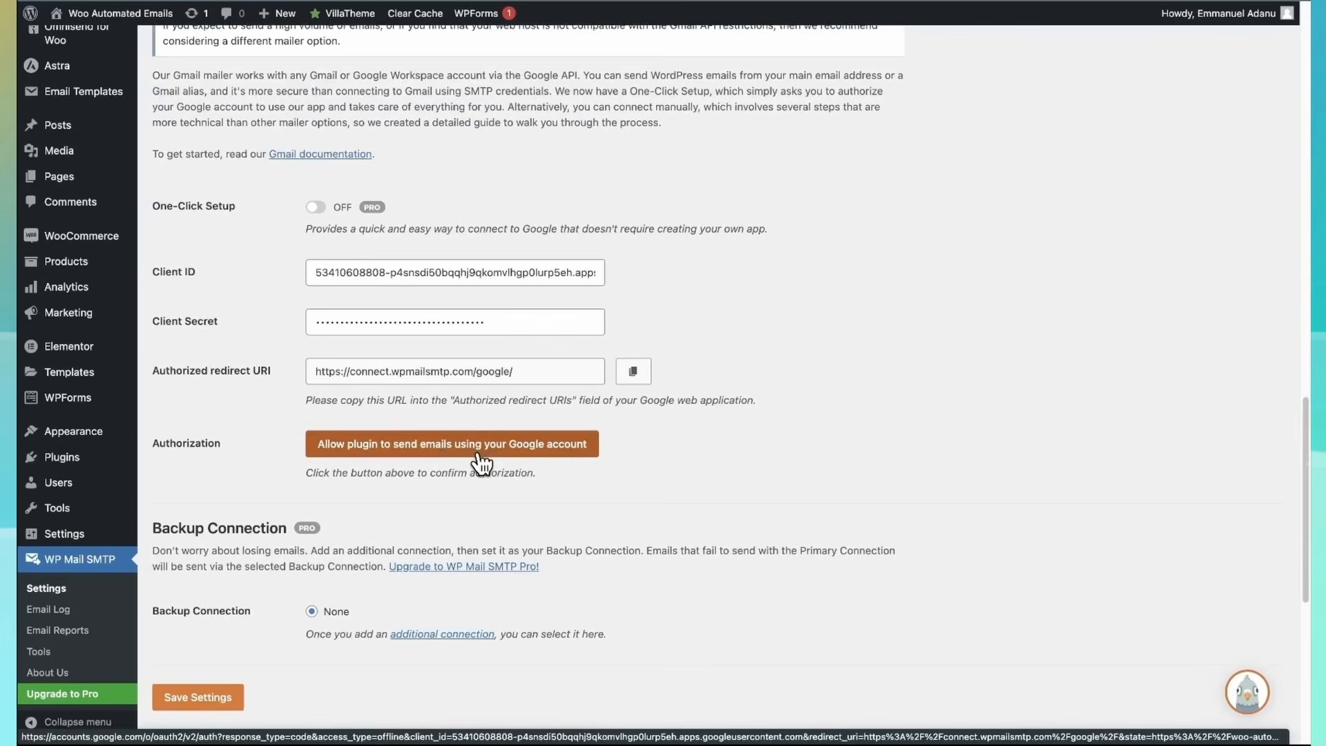
scroll(481, 463, up, 2)
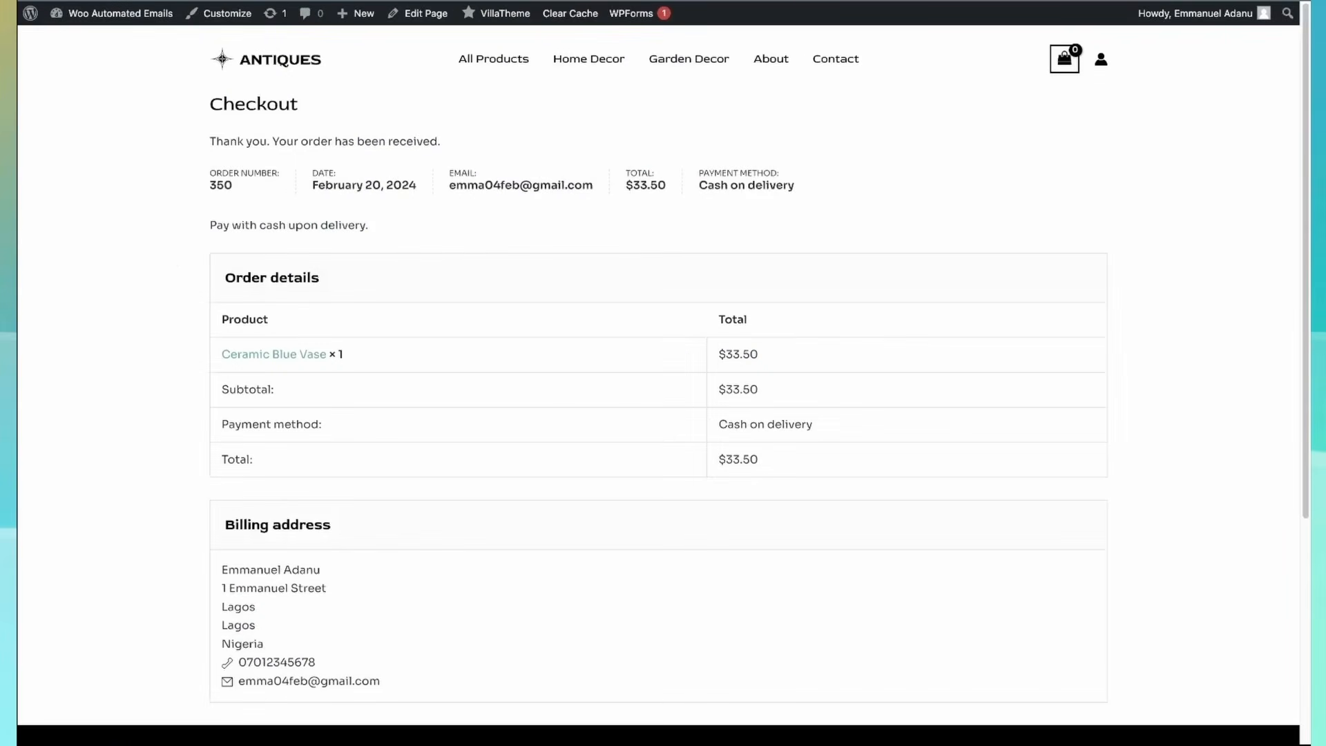
Buy one Golden Lamps ($15.75) from All Products with cash on delivery
click(490, 62)
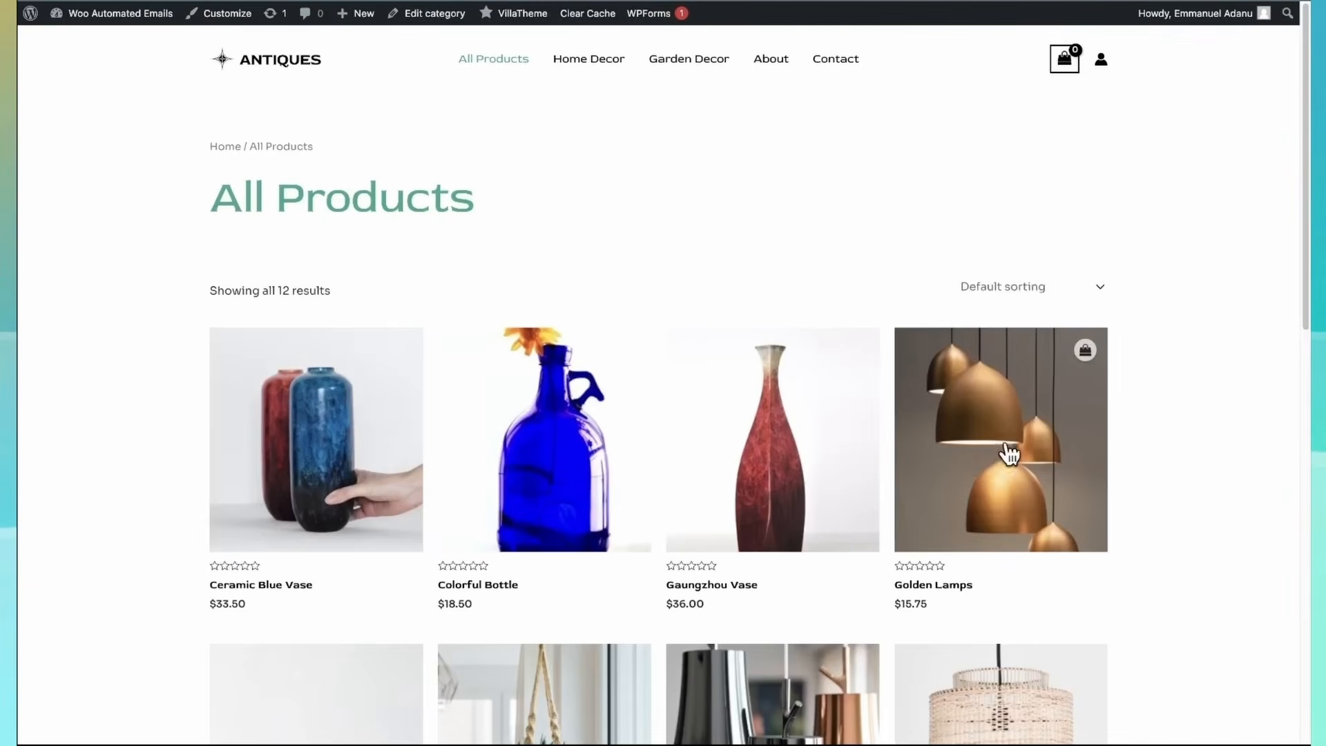
click(974, 466)
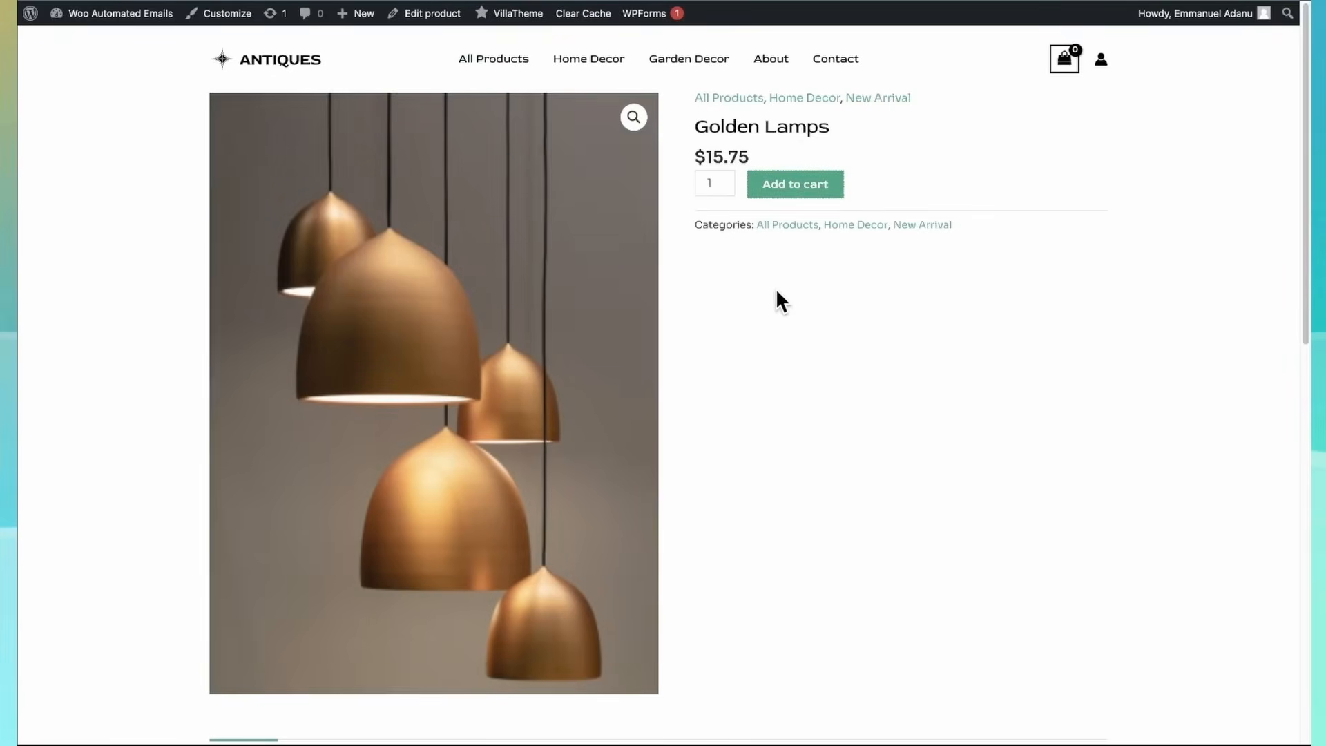
click(1015, 131)
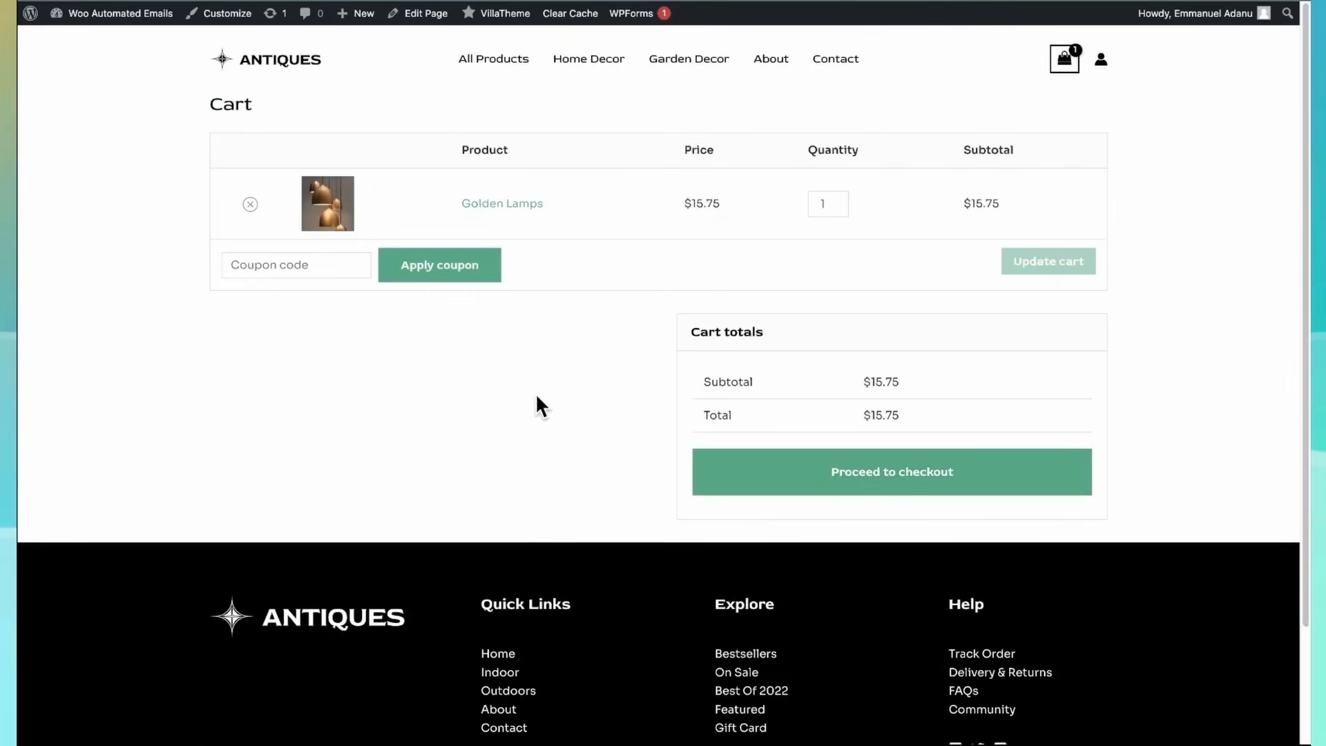
scroll(553, 497, down, 5)
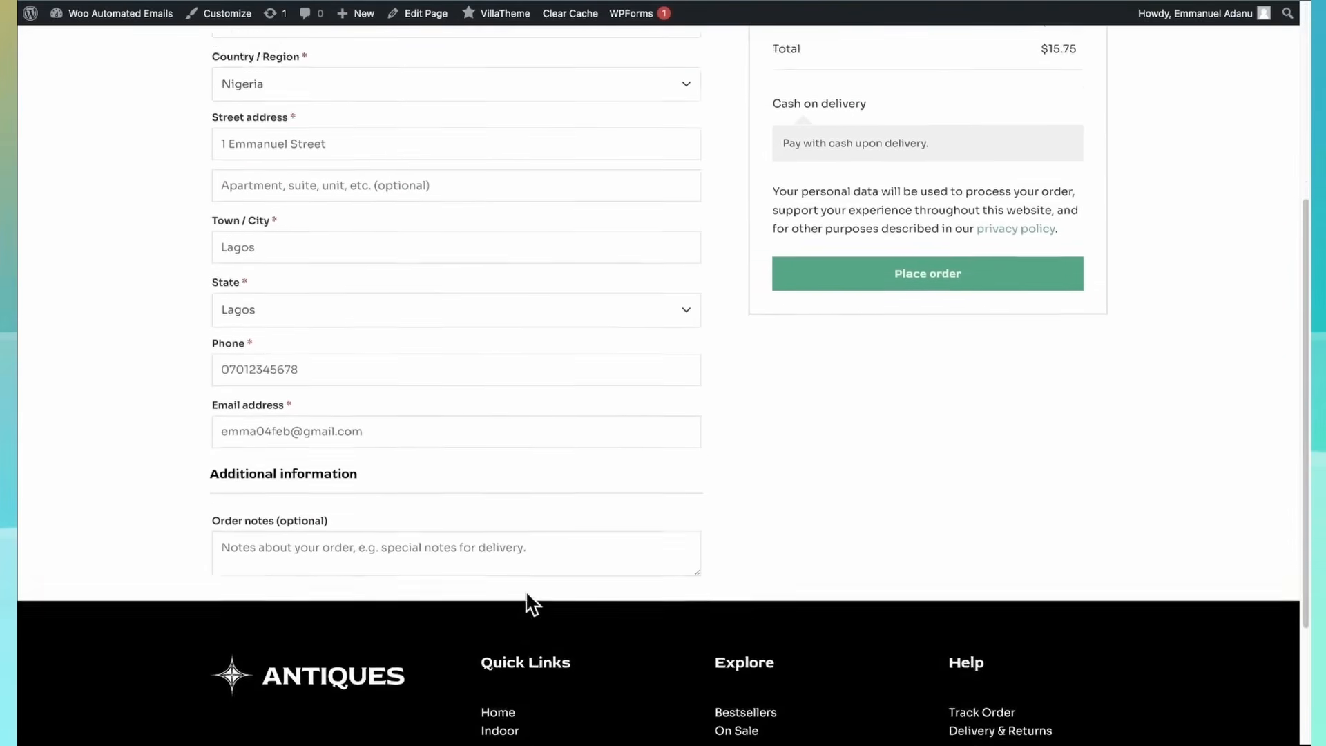
scroll(526, 594, up, 10)
click(934, 589)
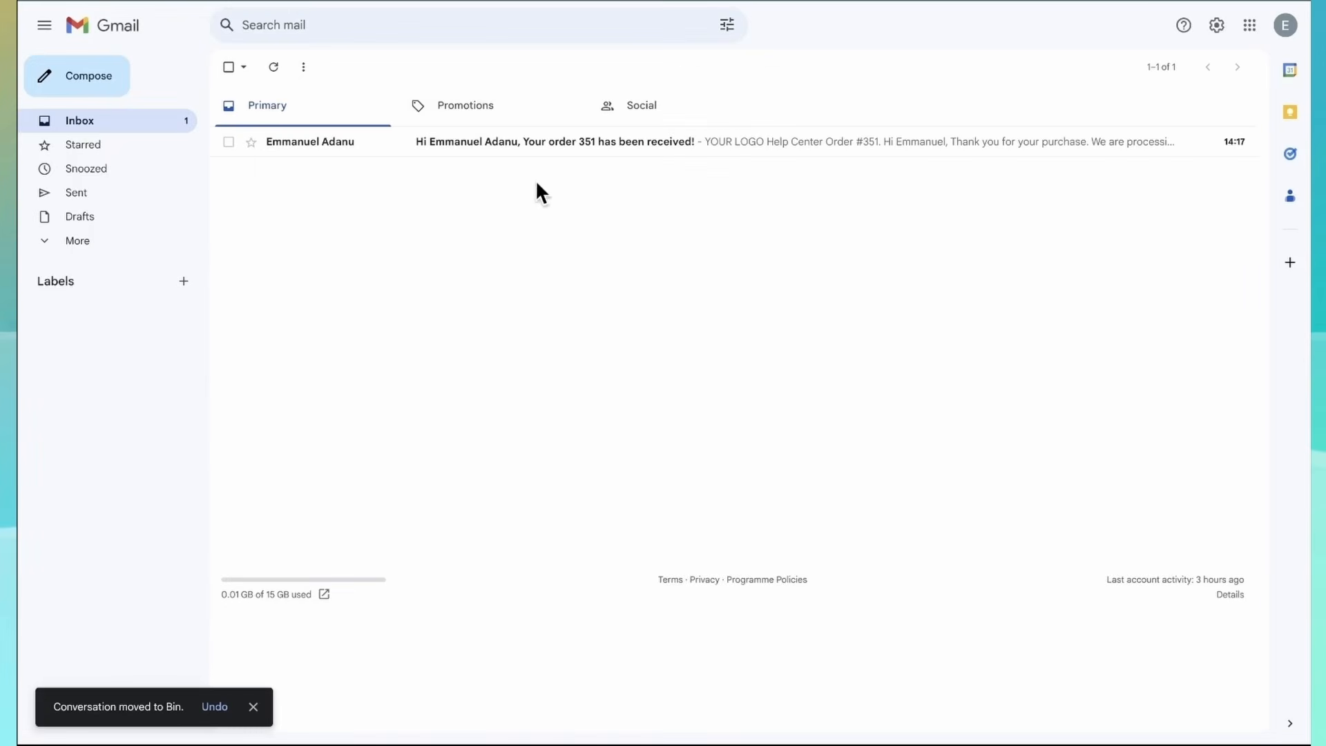
Read through the customer's order #351 confirmation email
click(565, 145)
scroll(829, 379, down, 2)
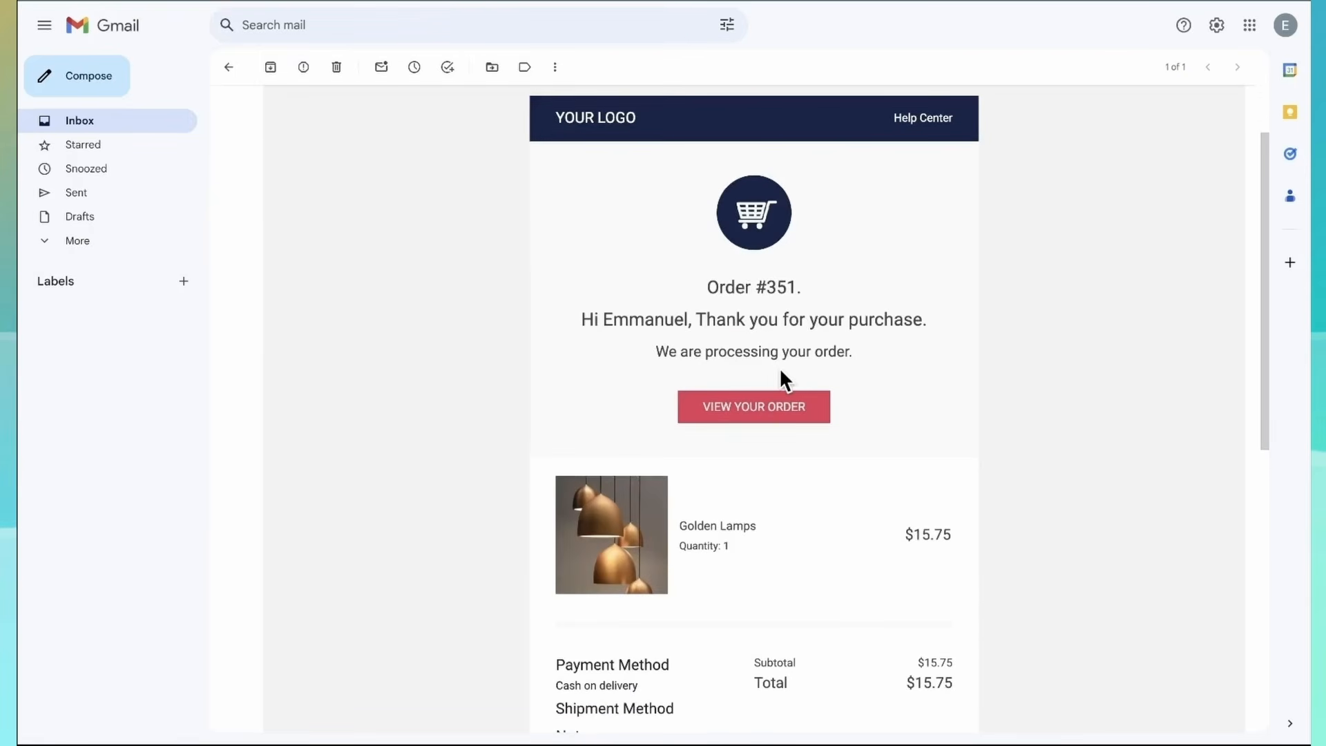
scroll(780, 368, down, 4)
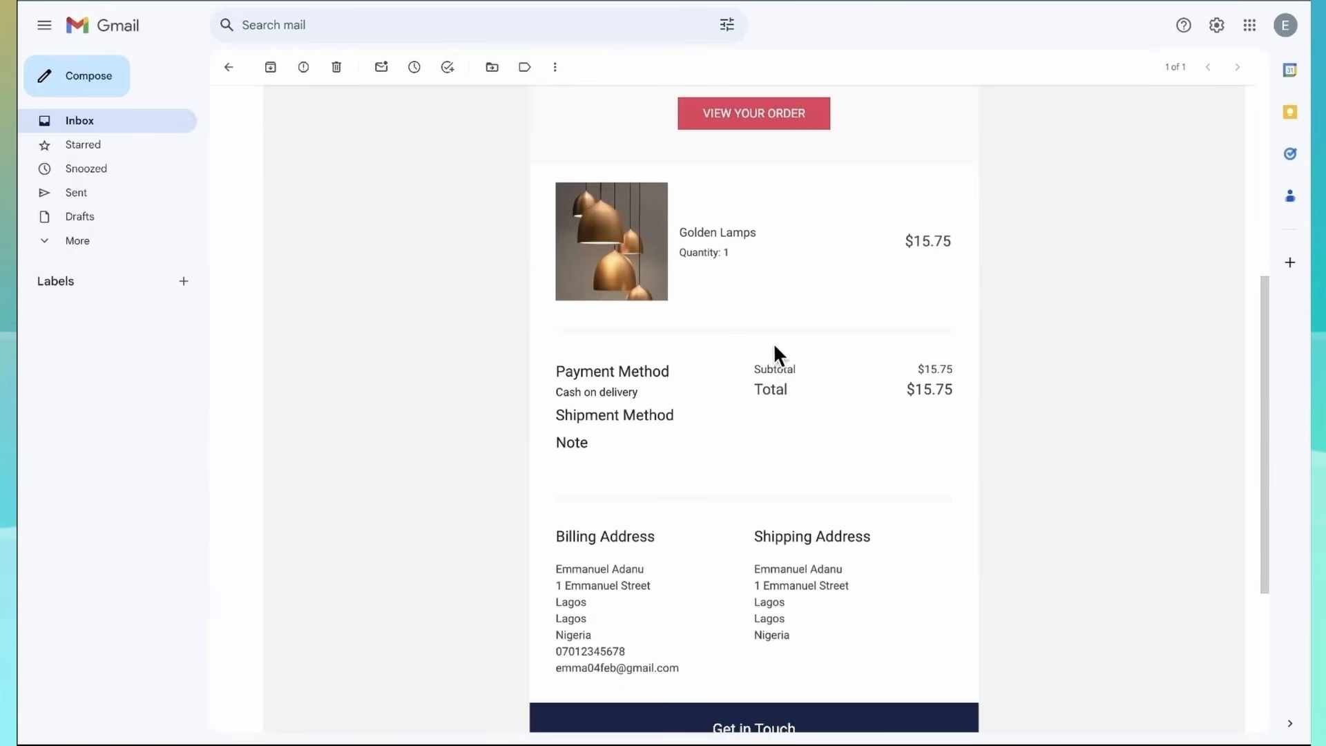
scroll(797, 362, down, 4)
scroll(797, 362, up, 2)
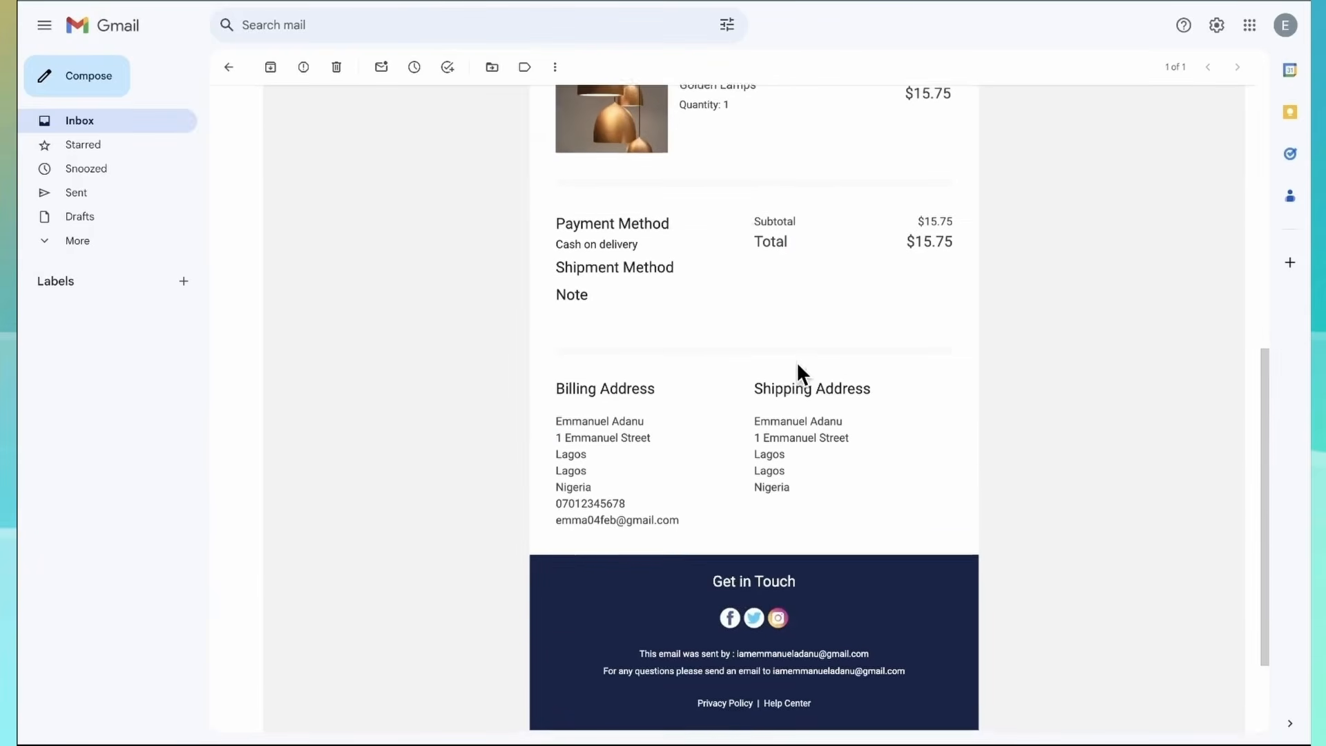
scroll(806, 321, up, 7)
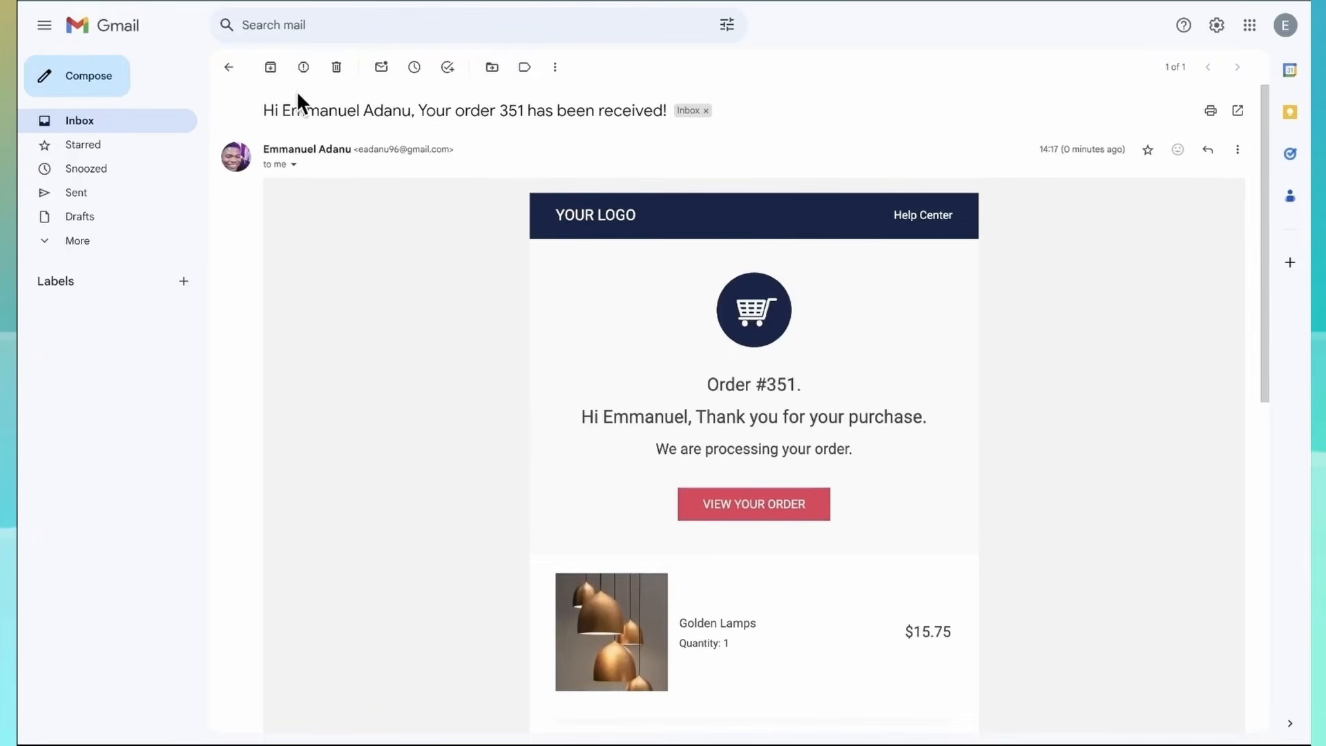
scroll(876, 275, down, 2)
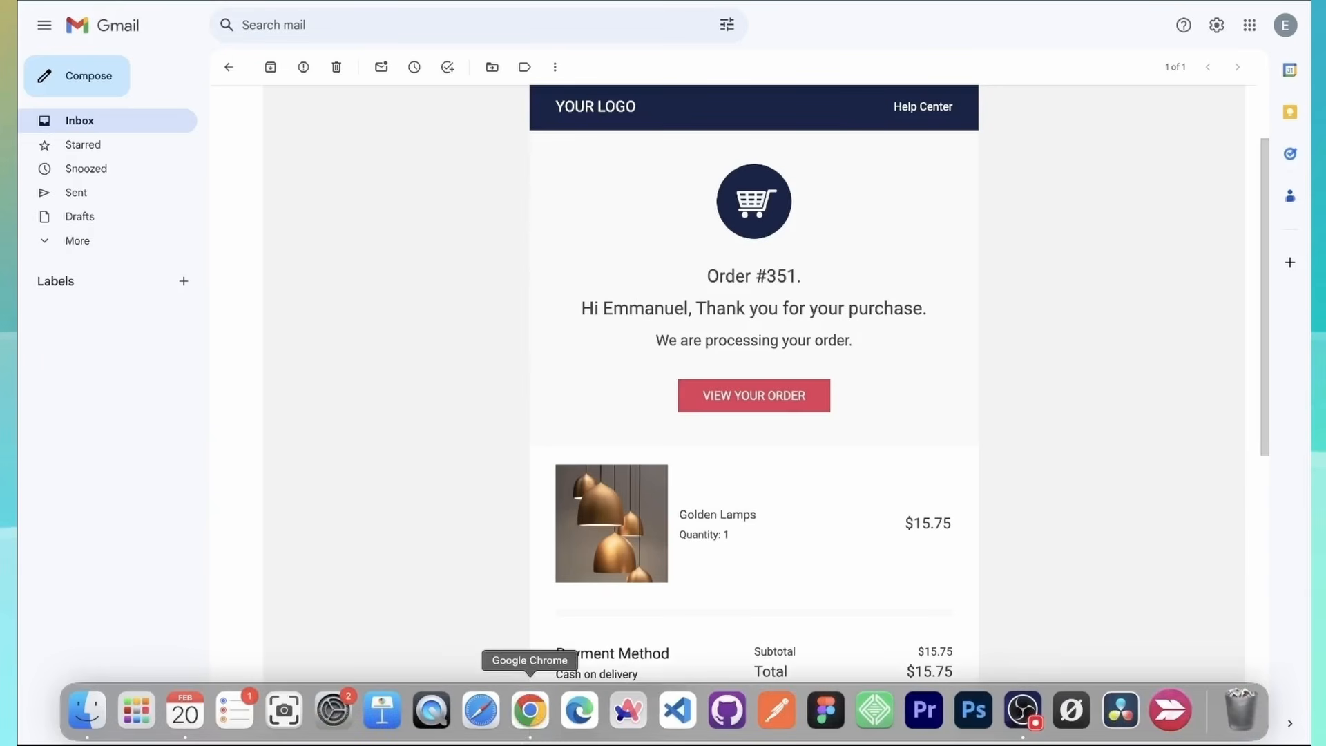
Check the owner's new-order notification showing Golden Lamps at $15.75, cash on delivery
click(528, 707)
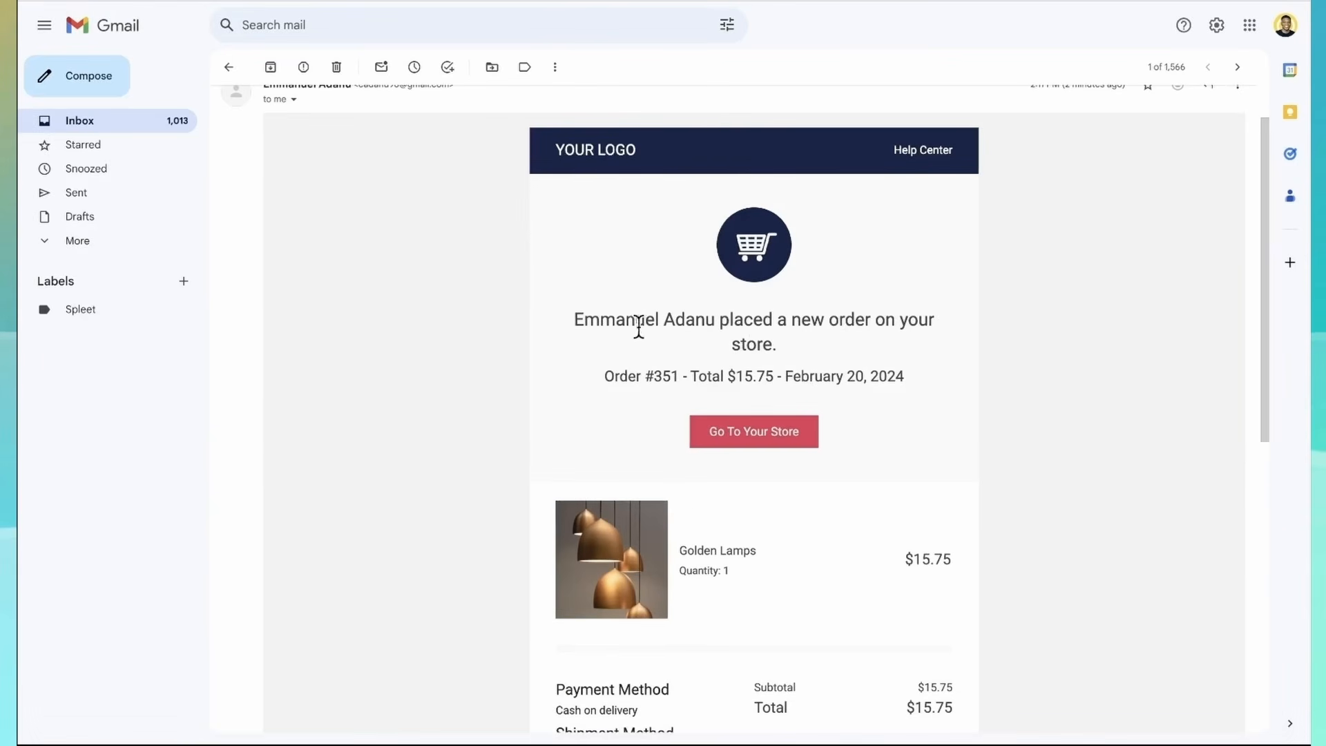
scroll(705, 366, down, 1)
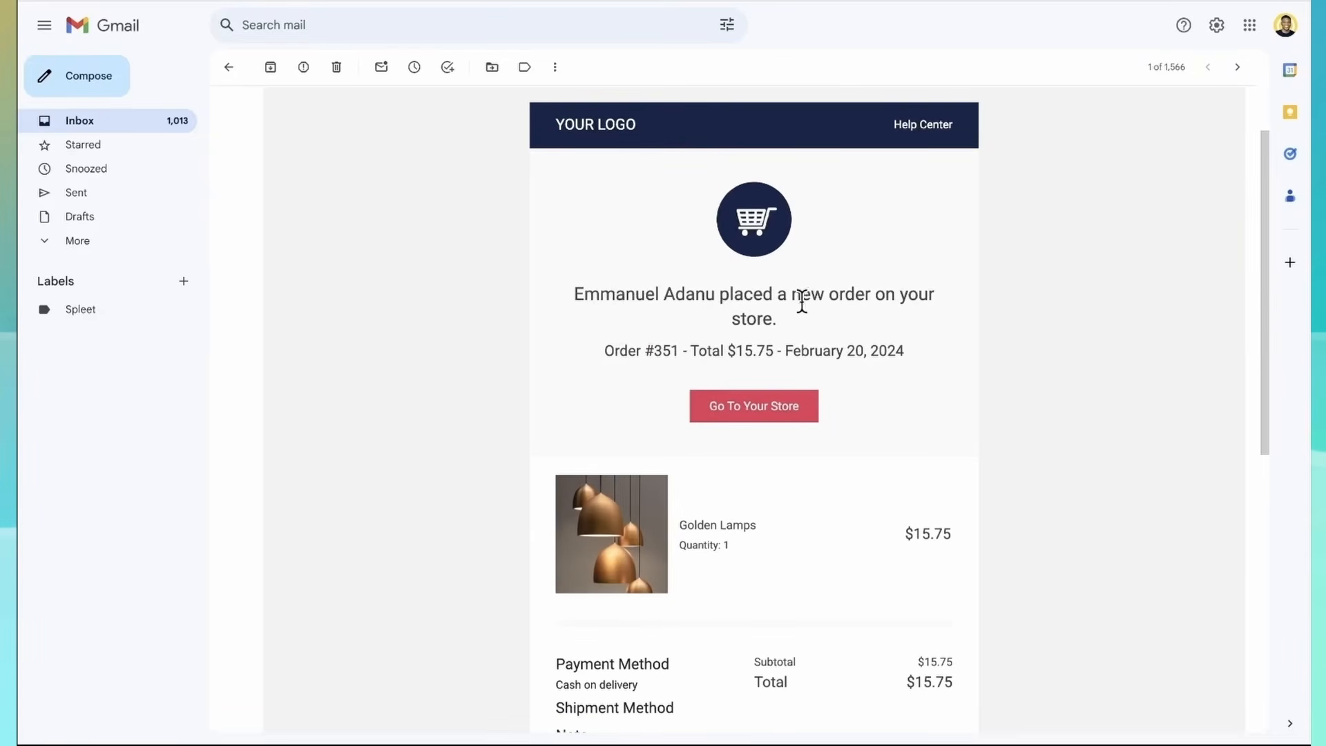
scroll(834, 366, down, 2)
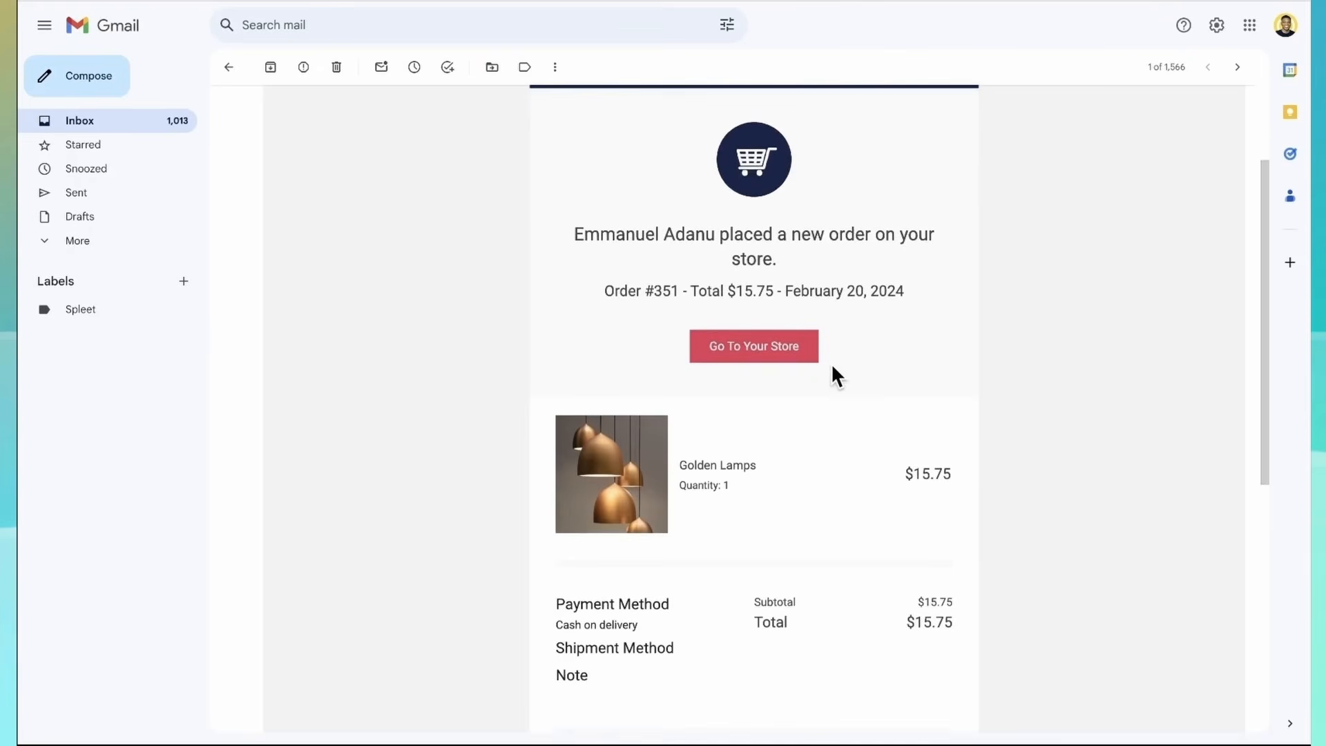
scroll(801, 461, down, 2)
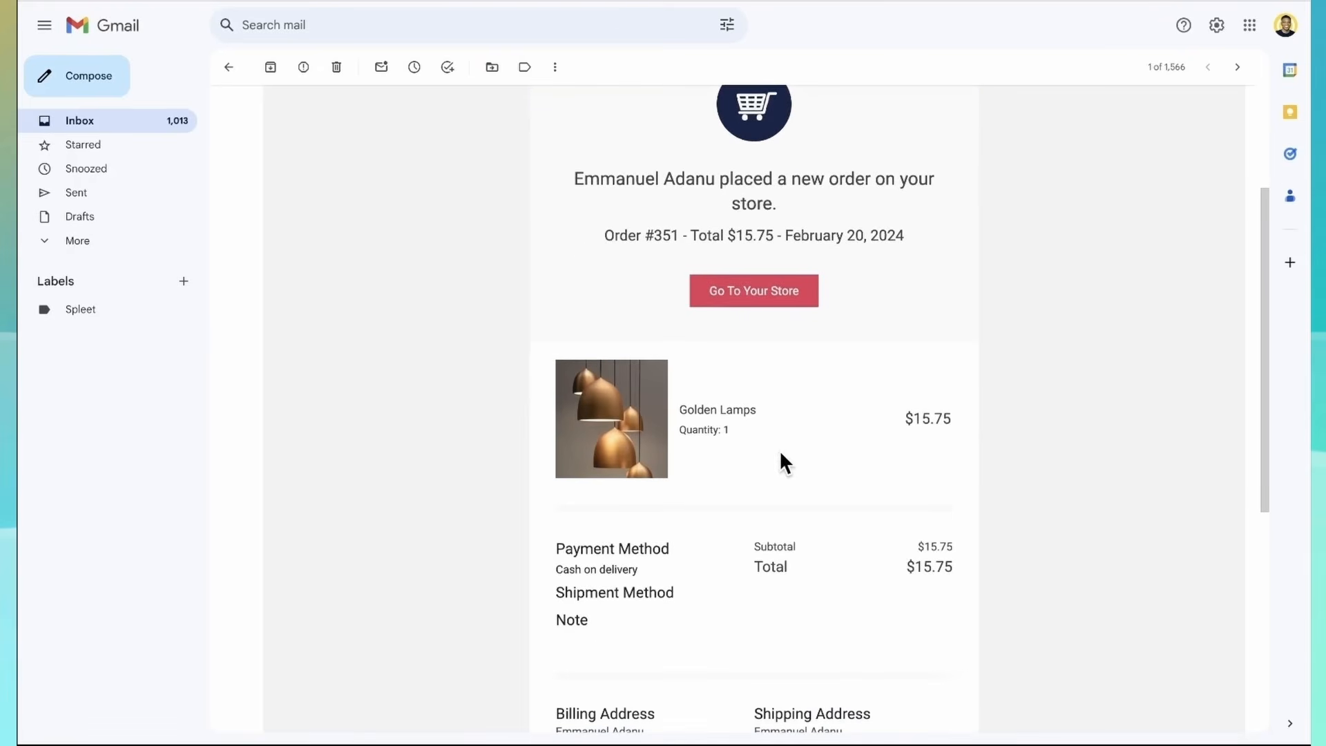
scroll(886, 610, down, 1)
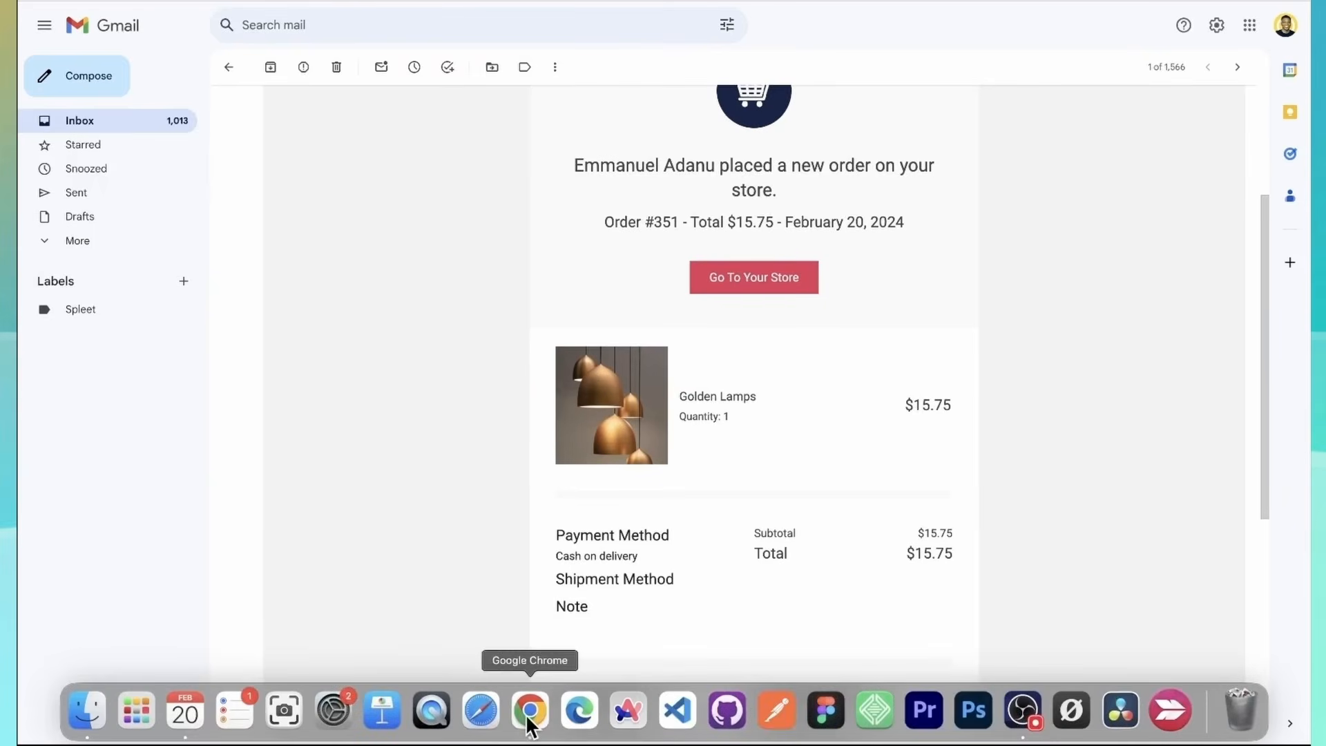
click(529, 715)
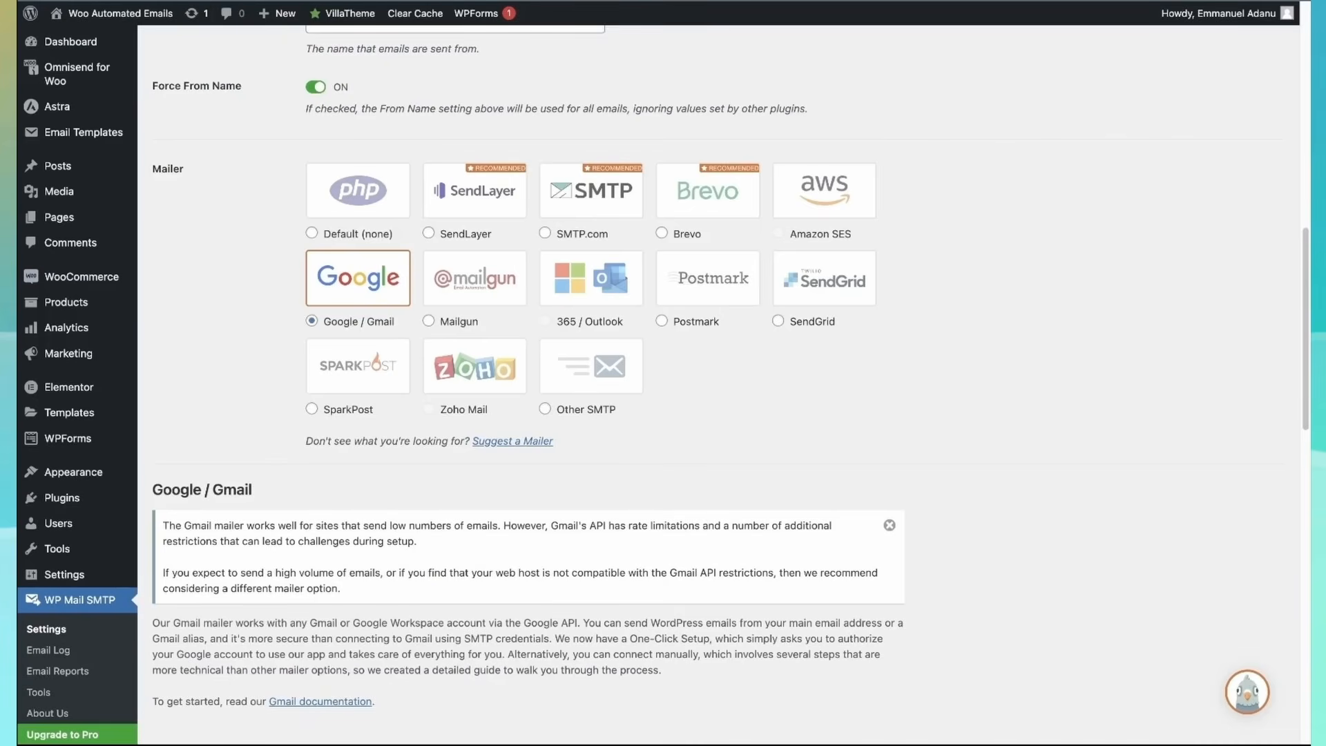
In WooCommerce email settings, set the Processing order email's template customization to Disable
mouse_move(21, 275)
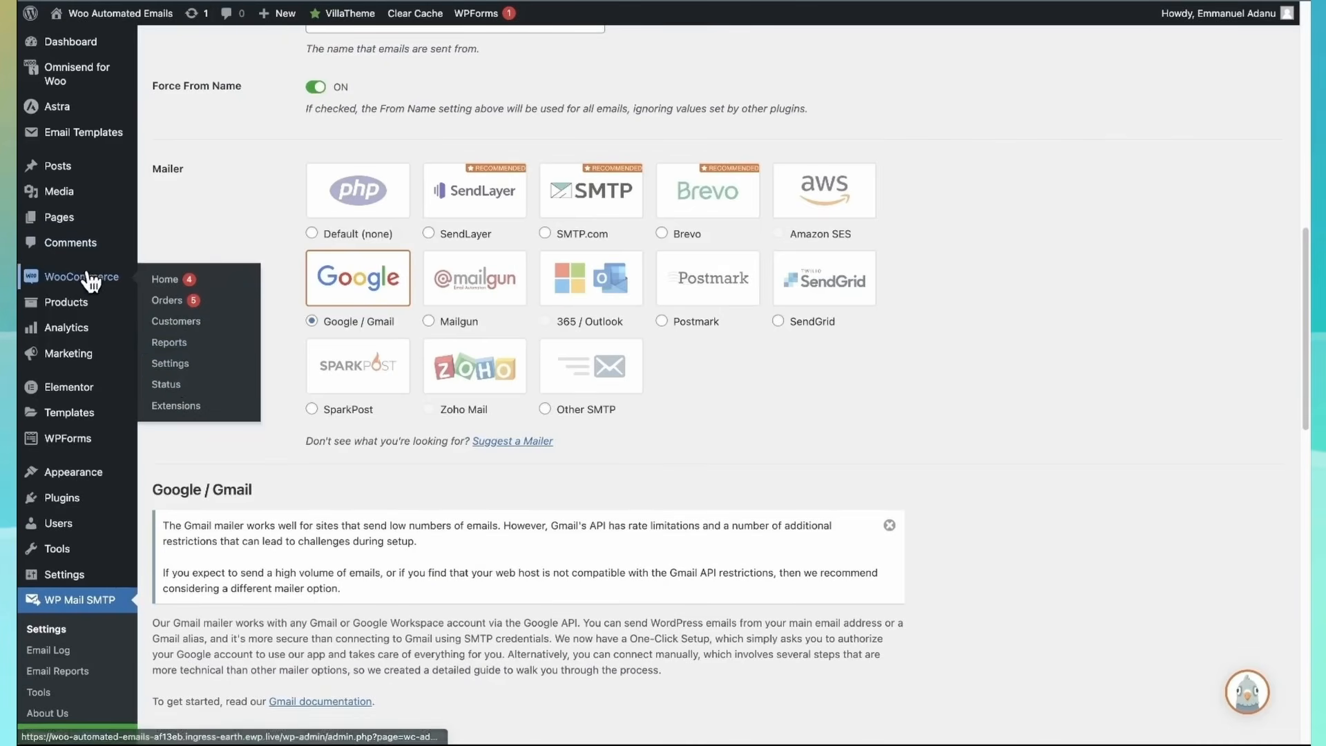
click(182, 372)
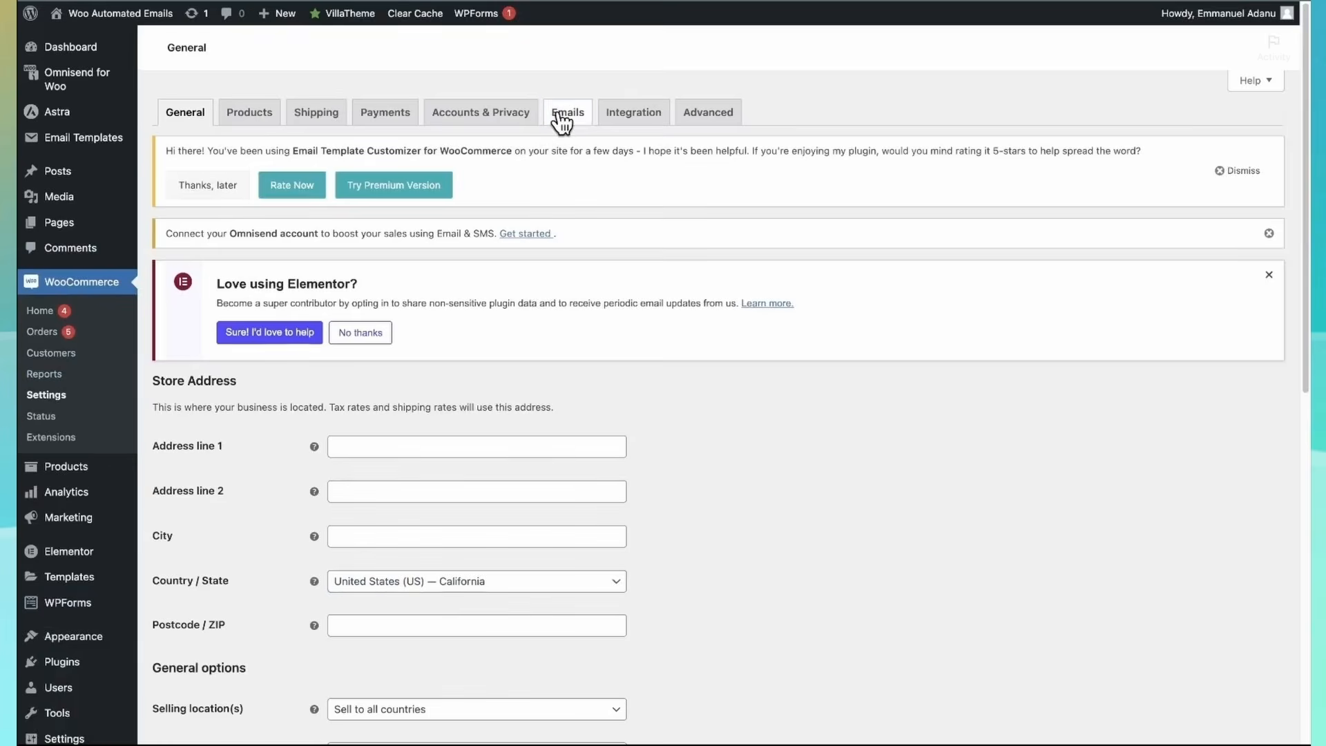
click(562, 117)
scroll(597, 292, down, 1)
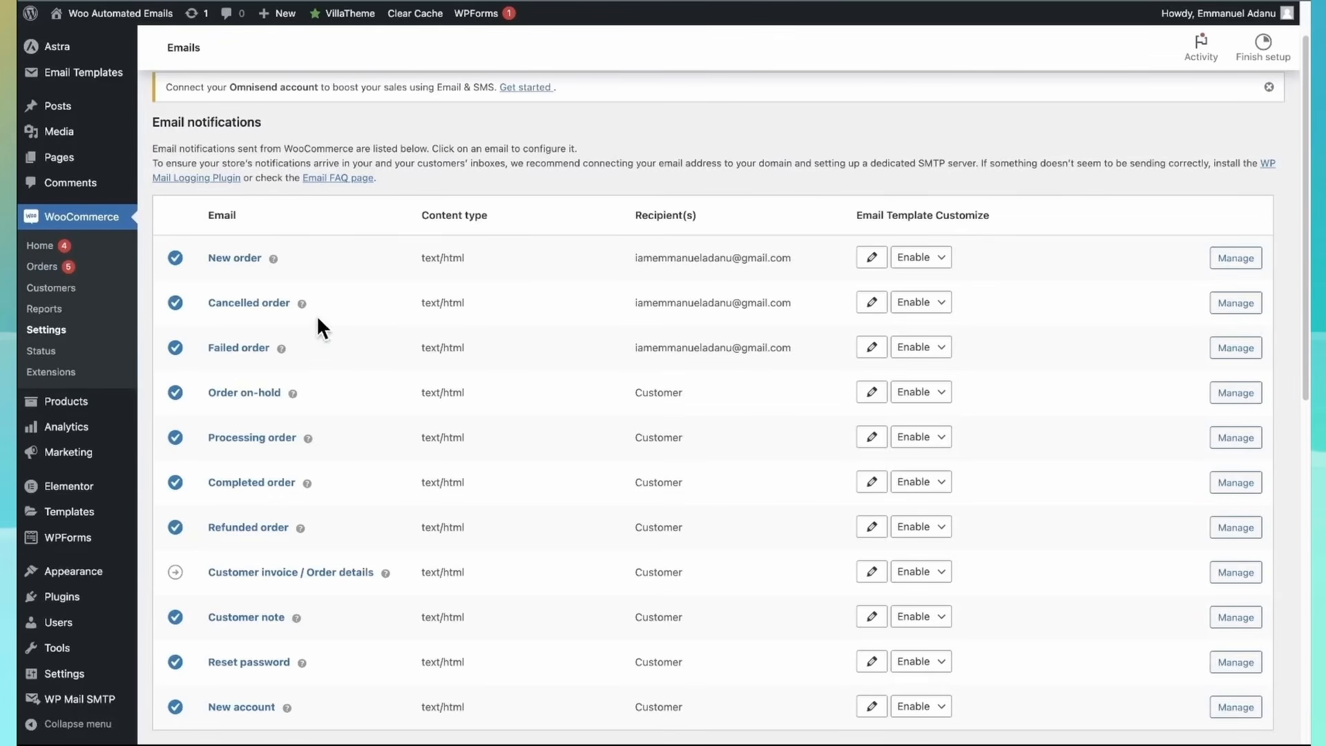
scroll(278, 425, down, 1)
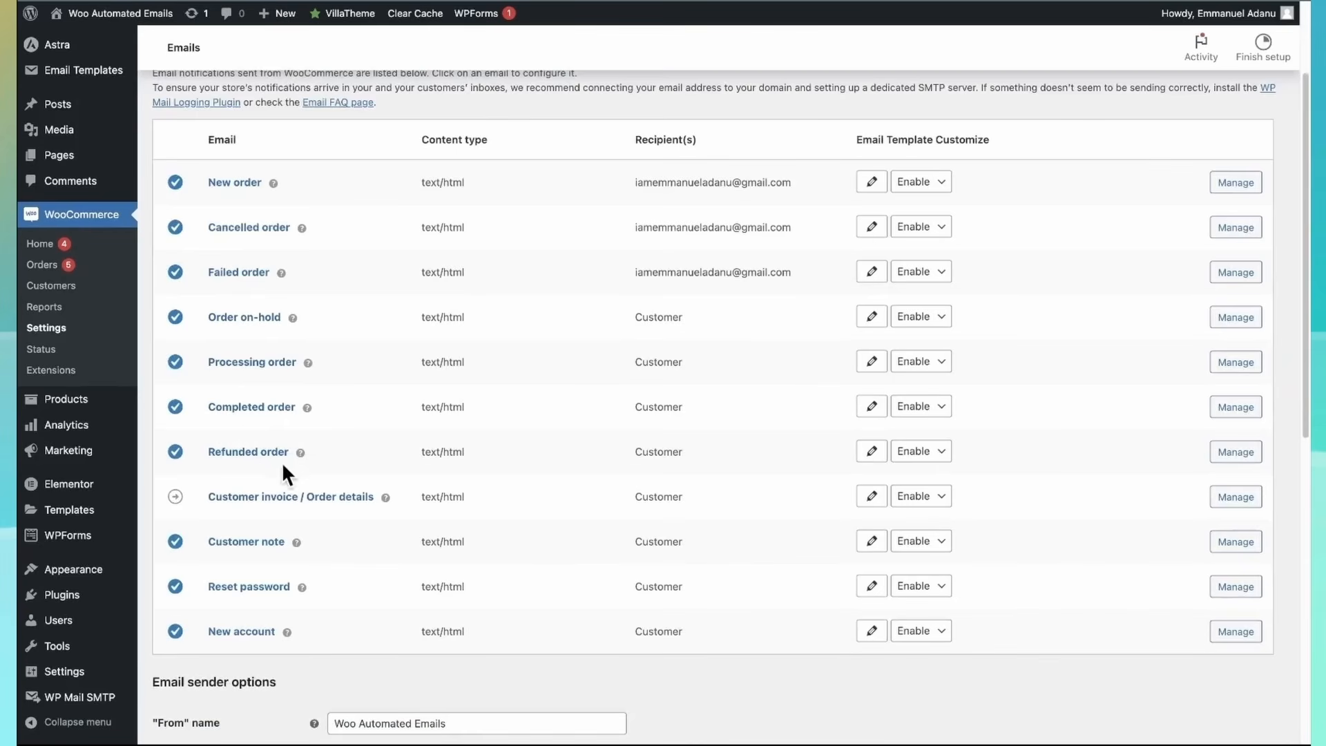
scroll(353, 501, down, 1)
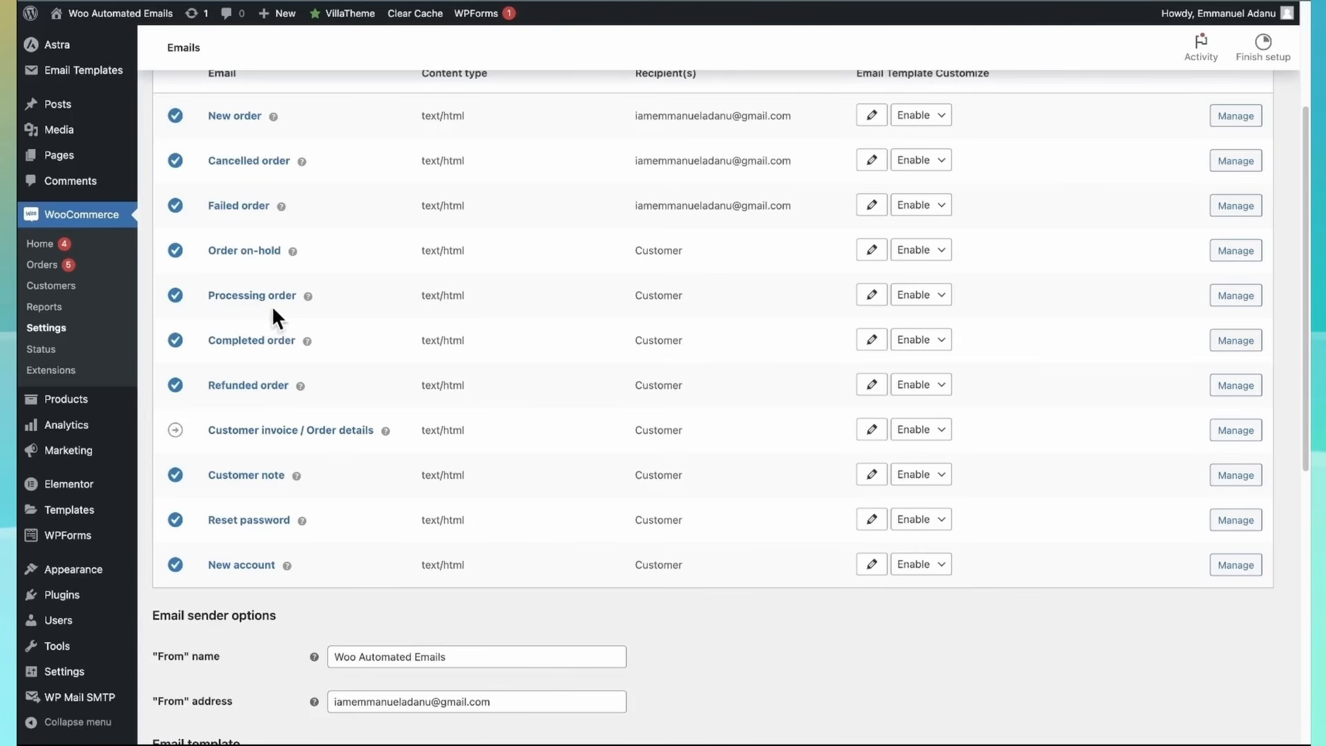
click(925, 296)
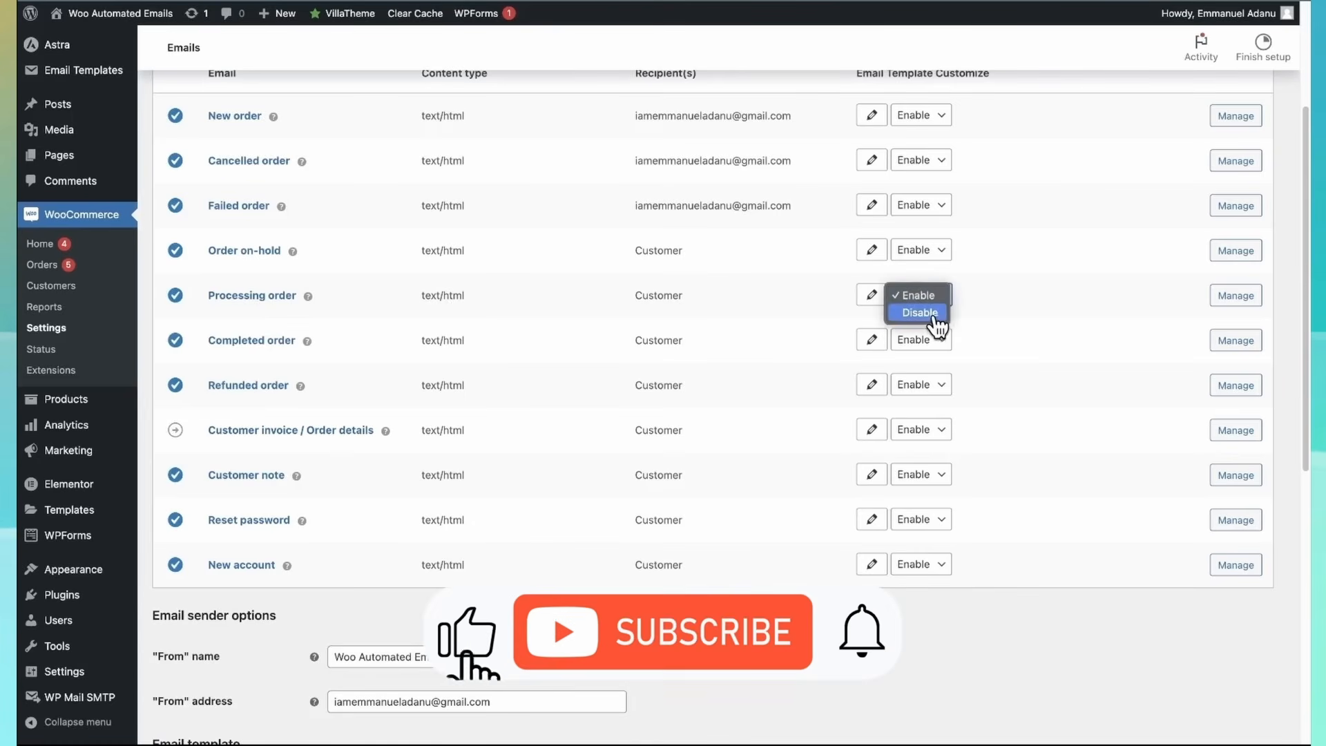
click(936, 324)
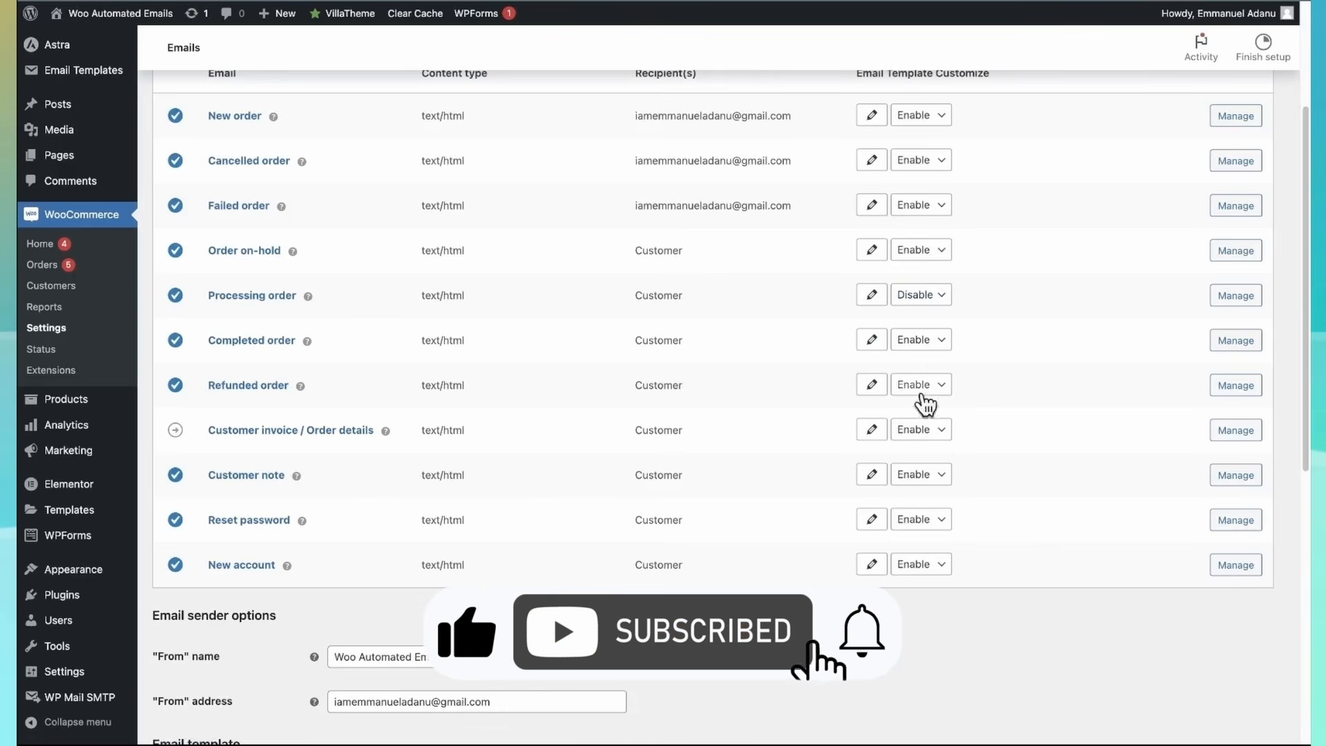
scroll(908, 456, down, 7)
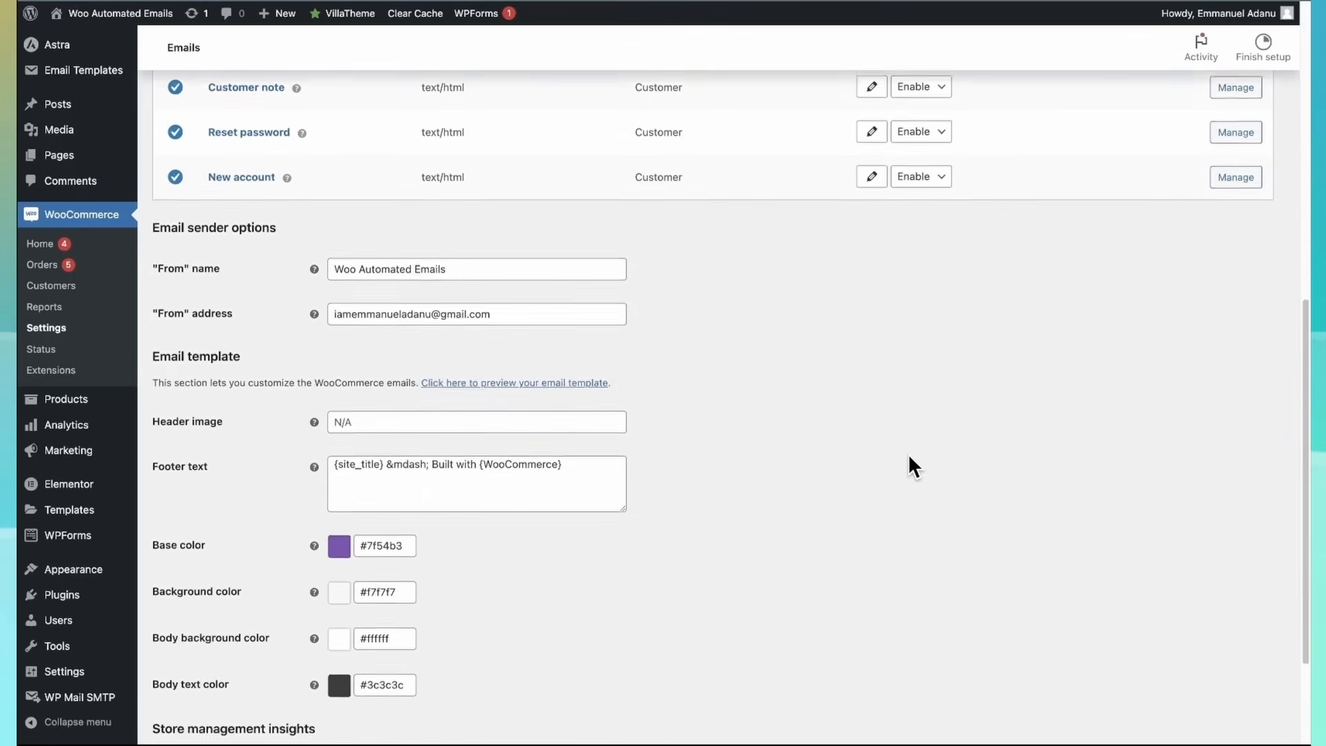
Copy the file URL of the ANTIQUES logo.svg from the Media Library
scroll(909, 453, down, 1)
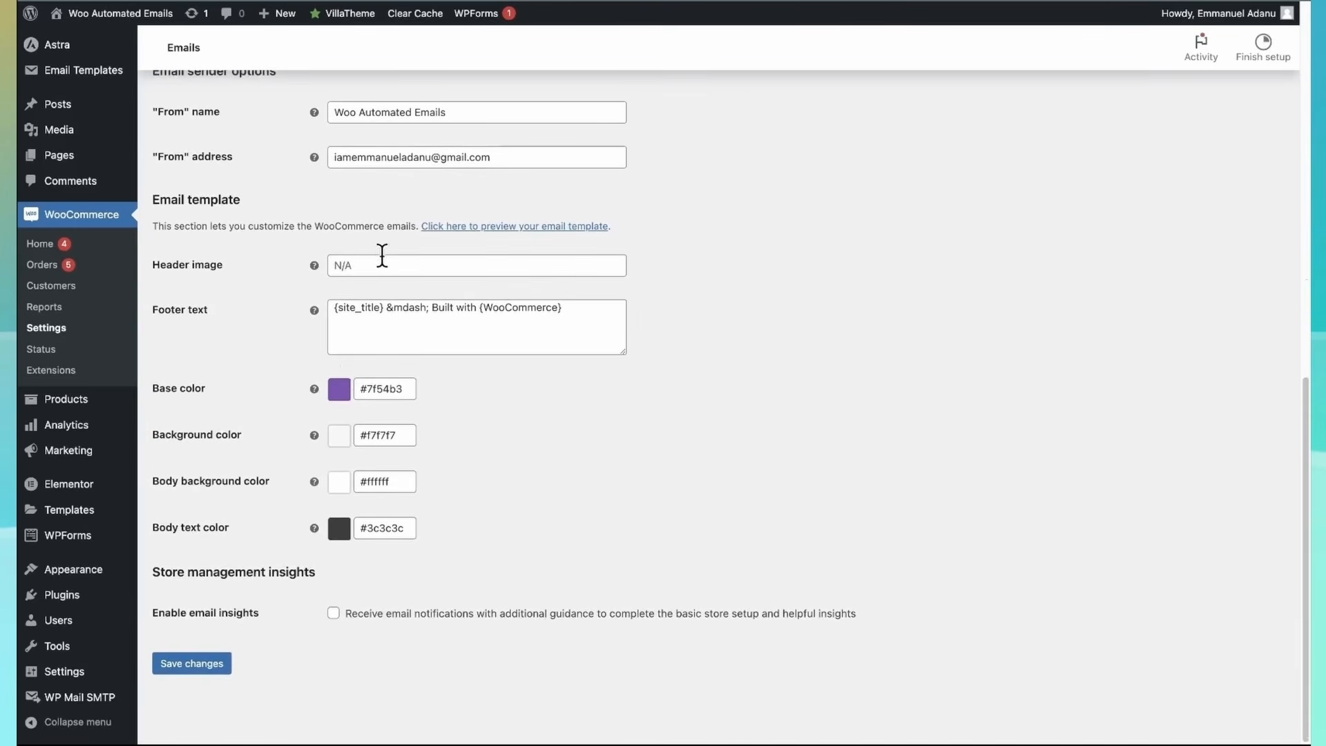
mouse_move(484, 14)
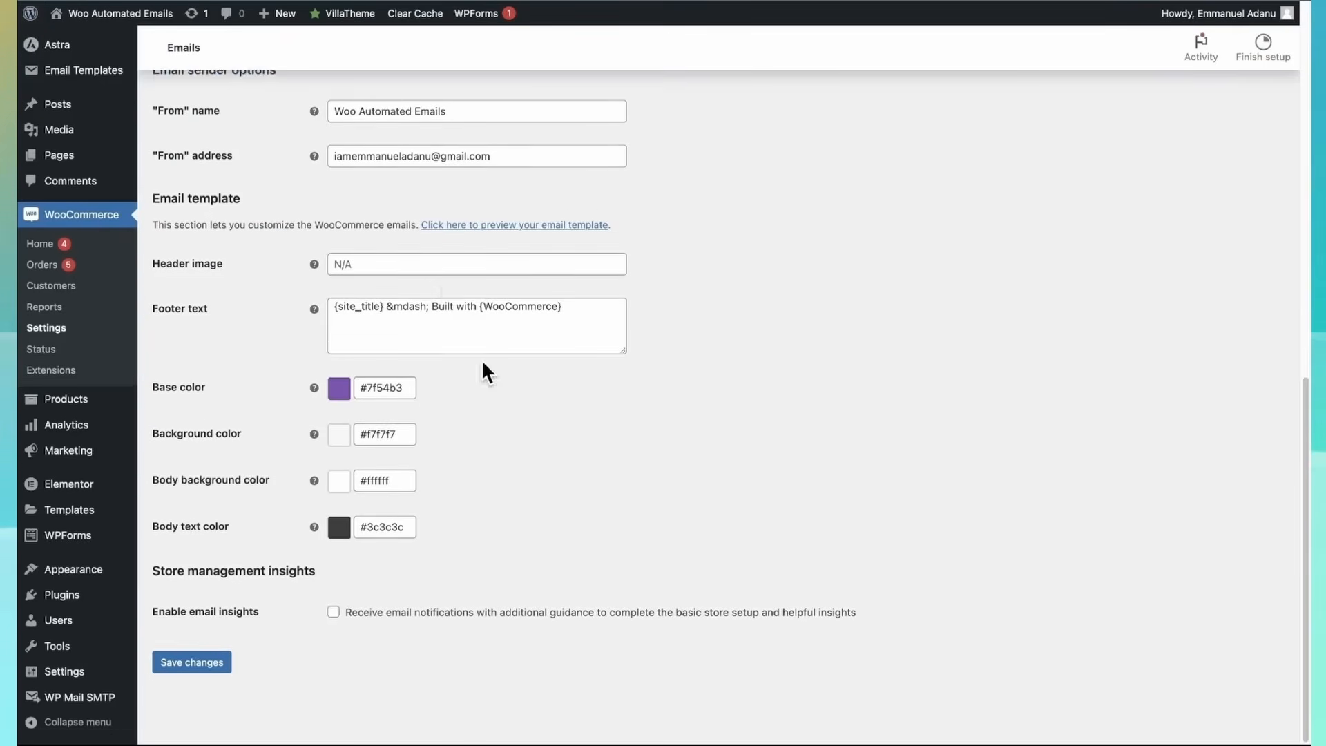
scroll(482, 359, up, 1)
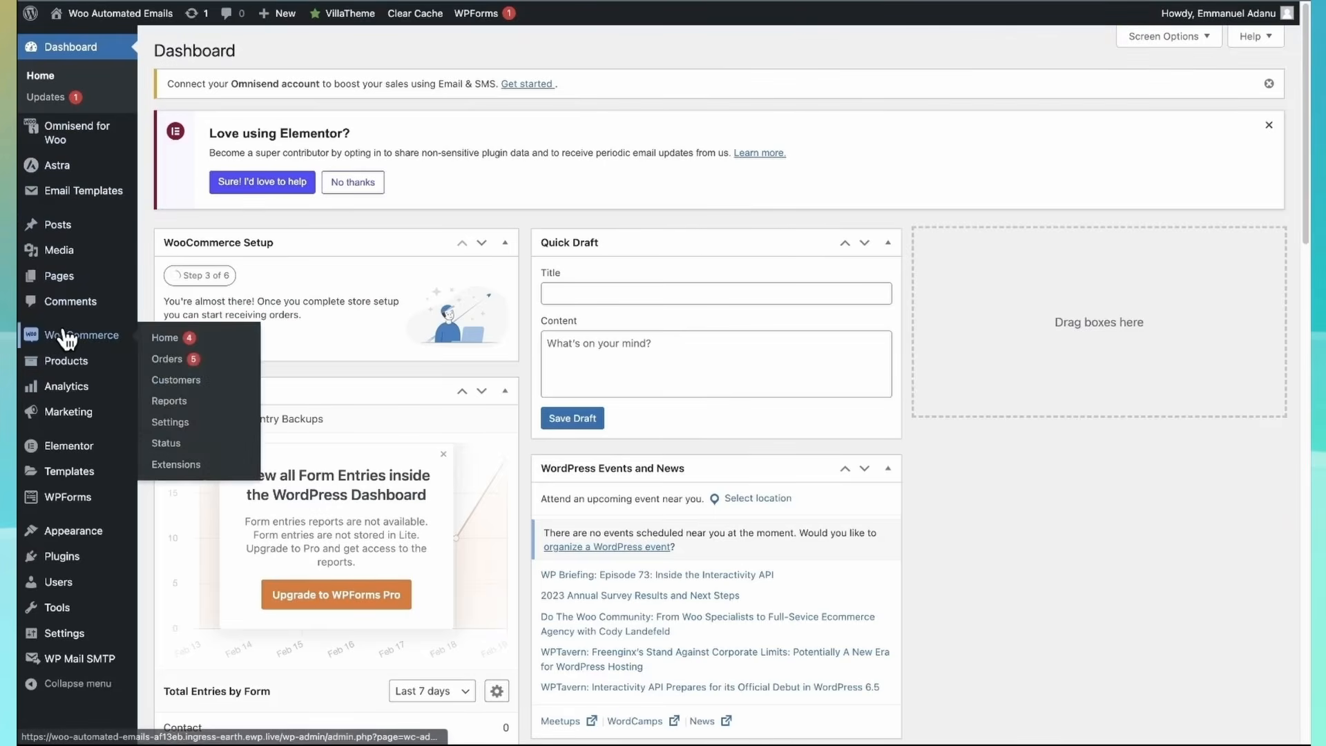
click(59, 257)
scroll(851, 552, down, 2)
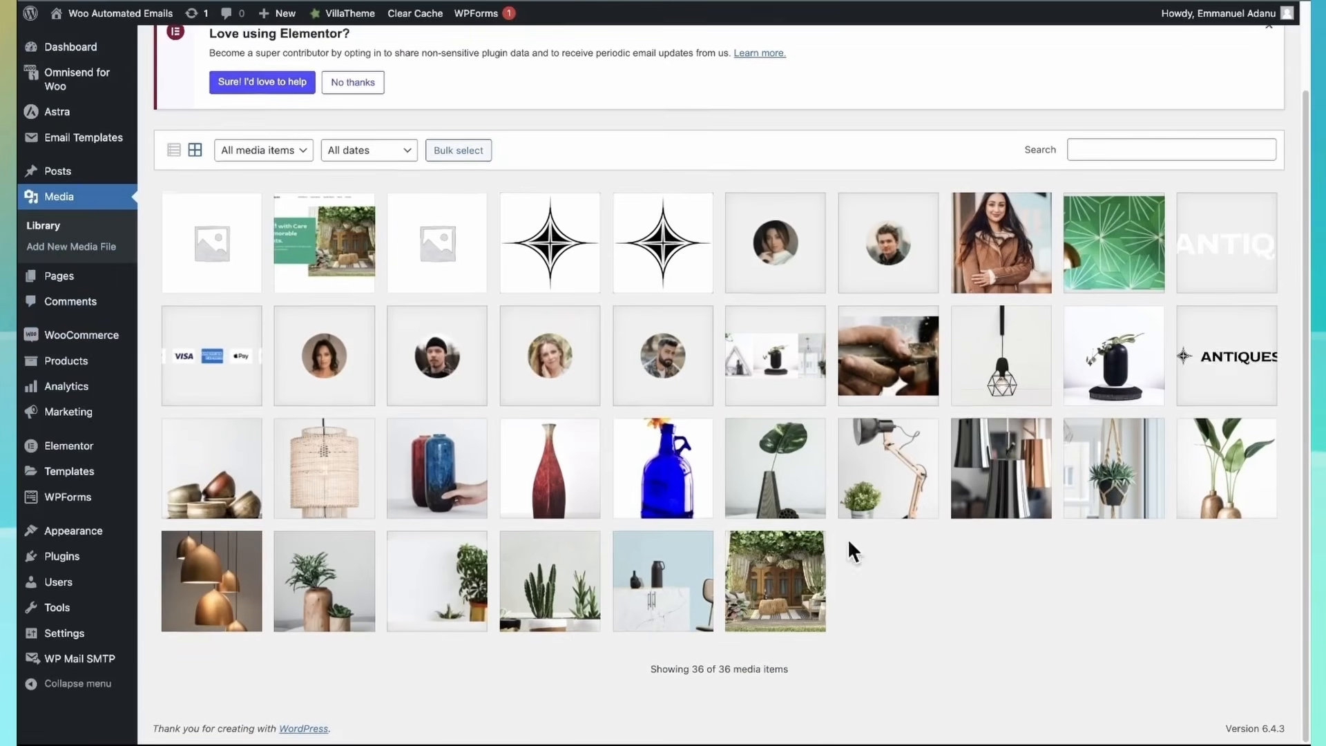
click(1216, 345)
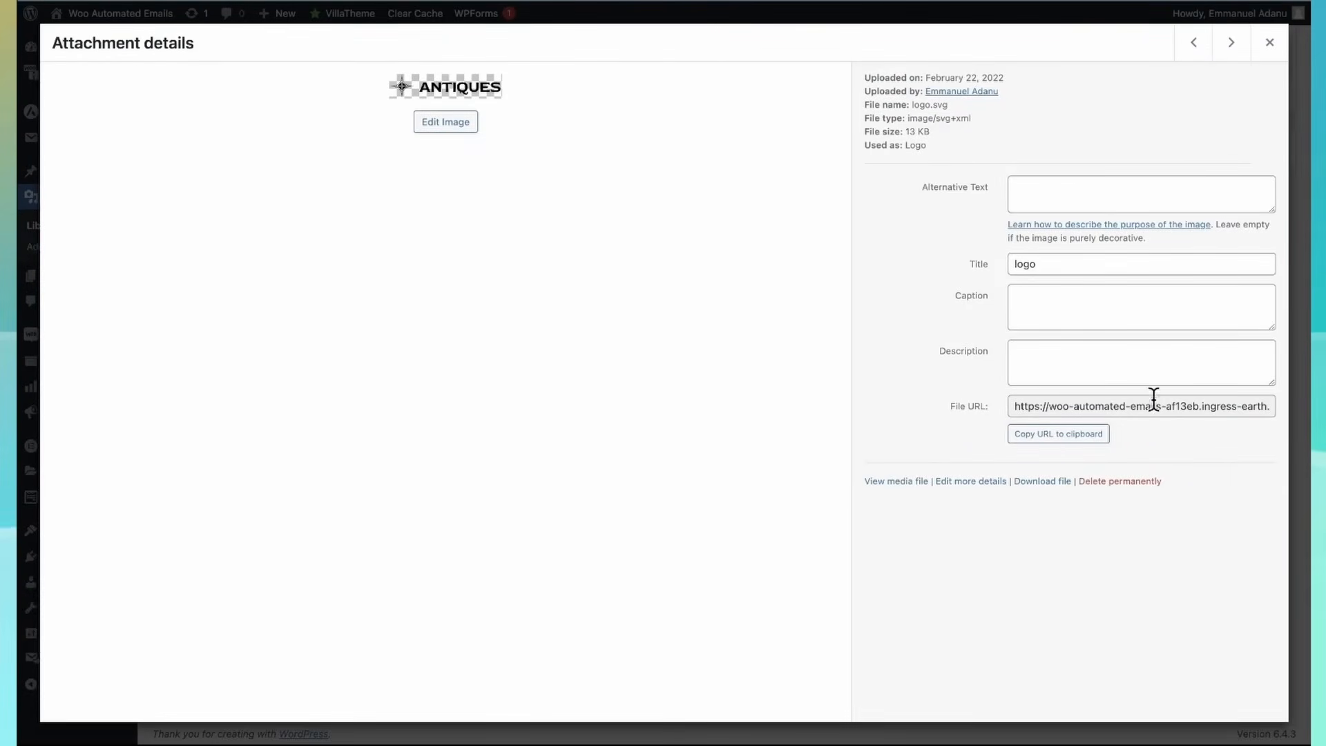
click(1084, 437)
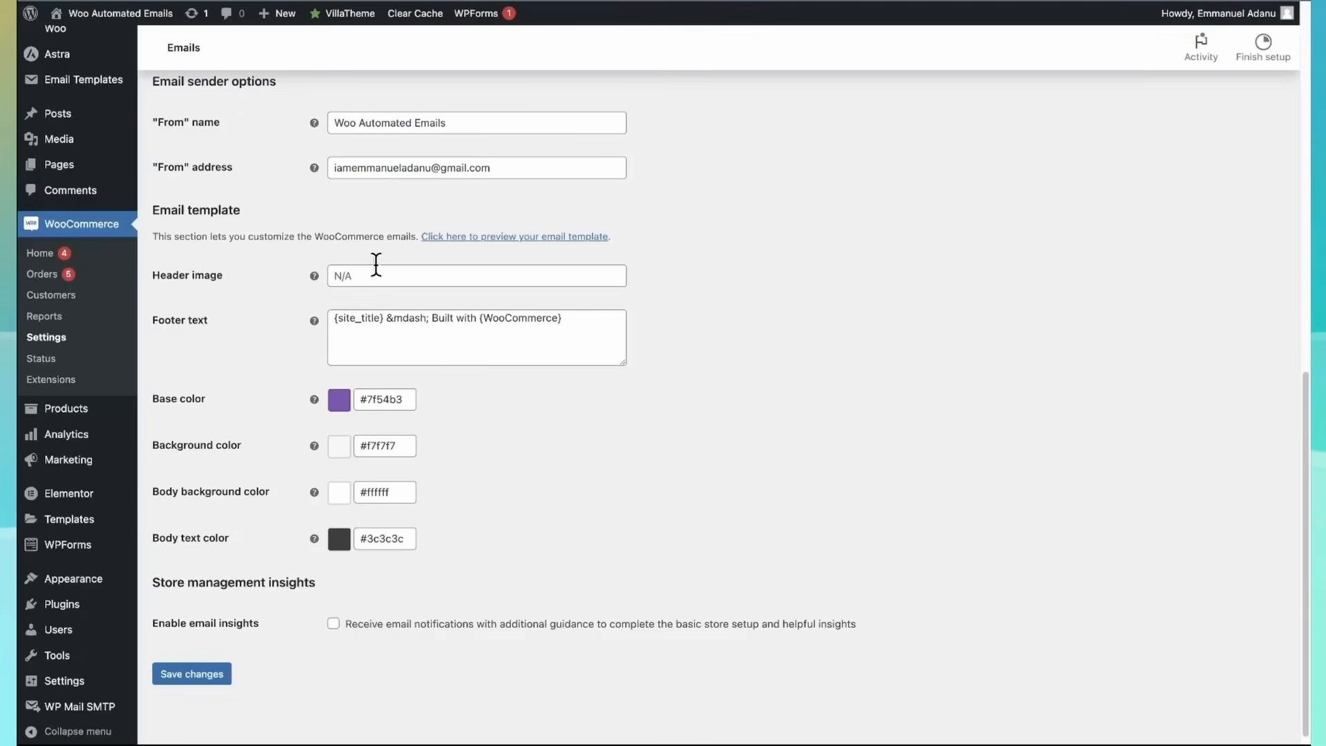
Paste the logo URL into the WooCommerce email Header image field
click(376, 263)
key(ctrl+v)
click(720, 317)
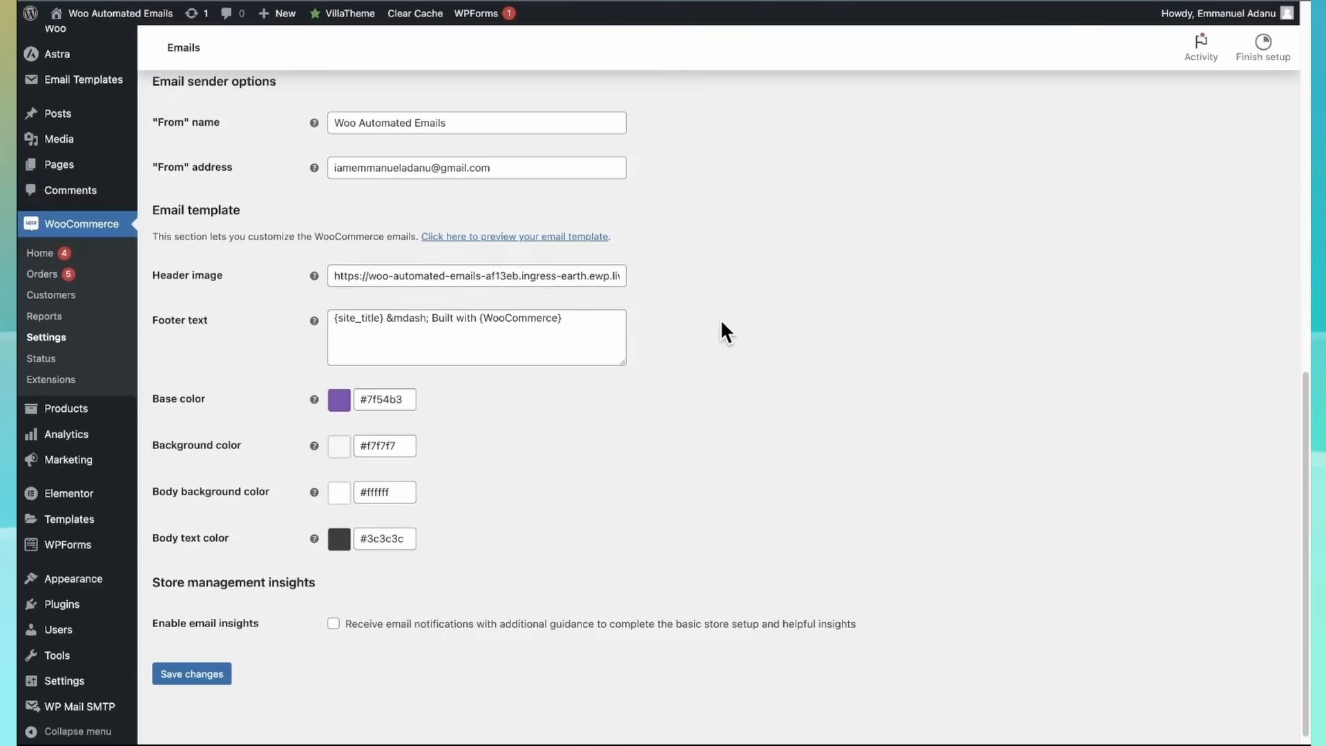
scroll(720, 317, down, 1)
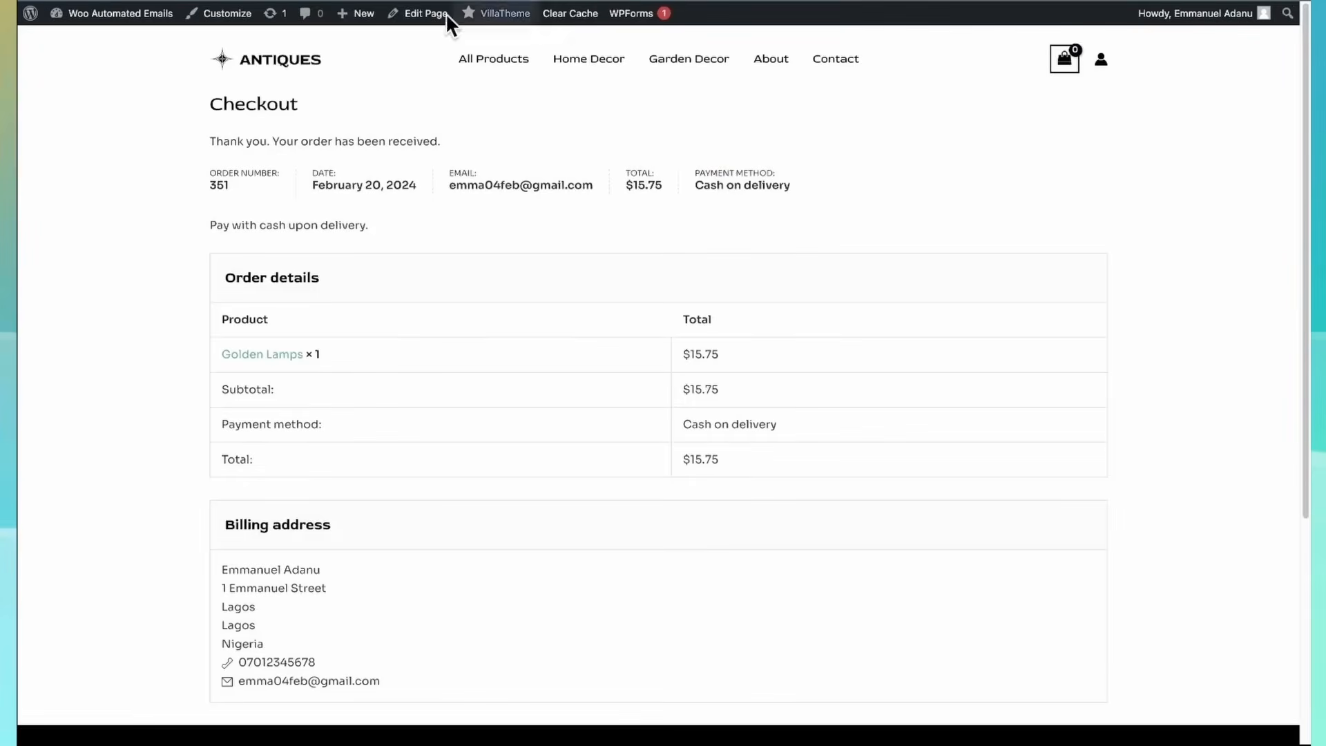
Sample the hero panel's green #2ca884 on the storefront with the colour picker extension
right_click(280, 60)
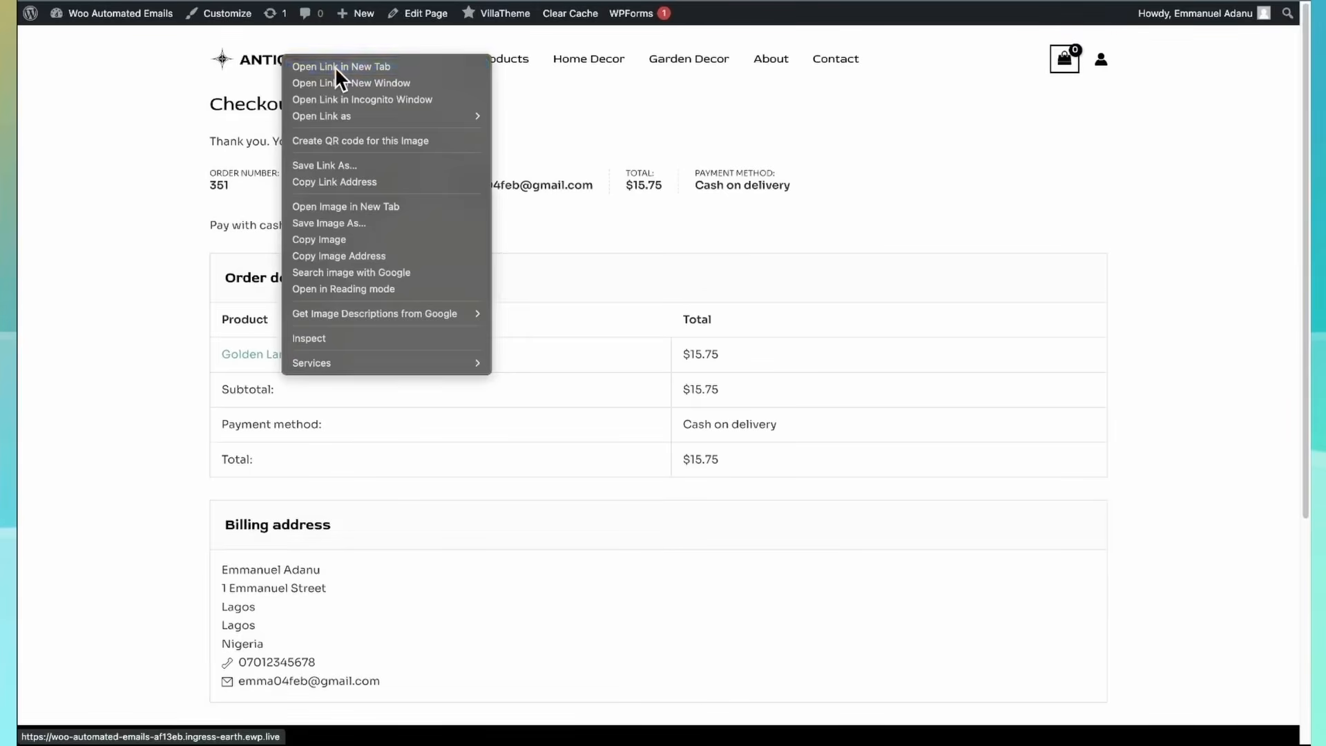
click(334, 67)
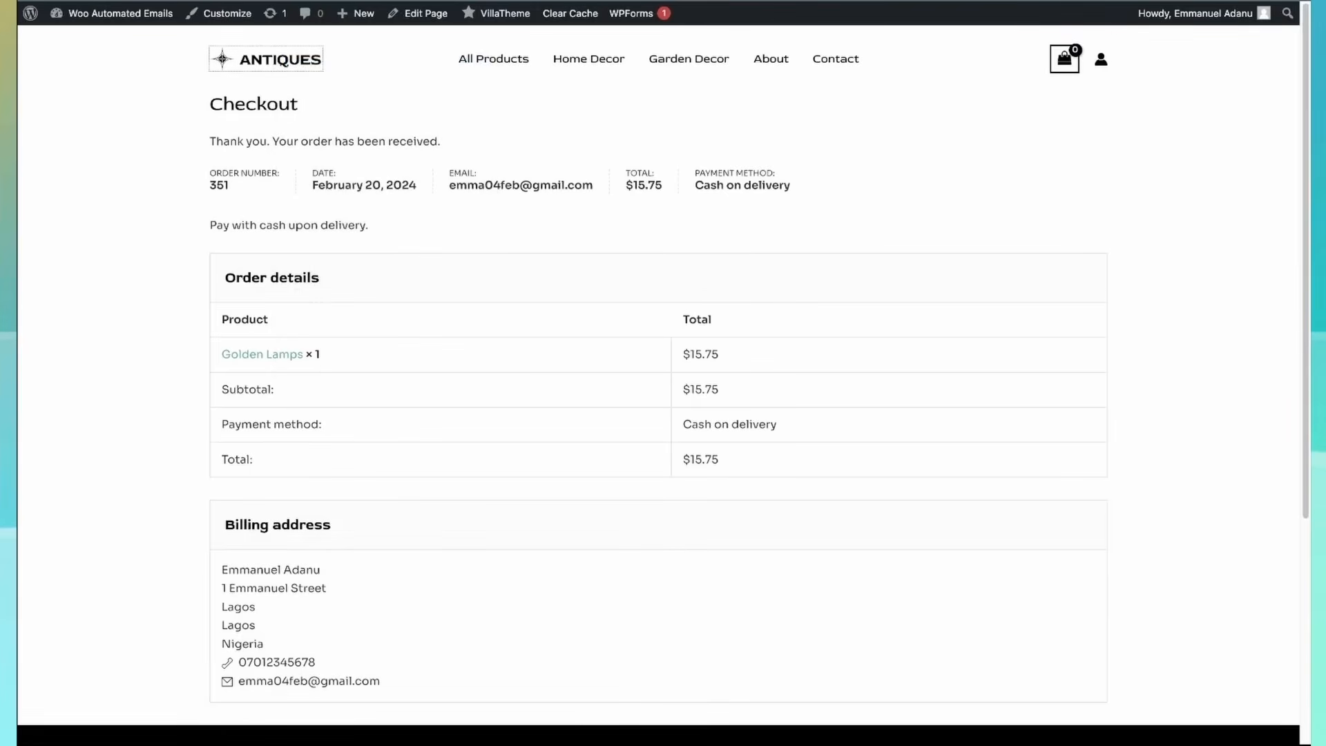
click(783, 1)
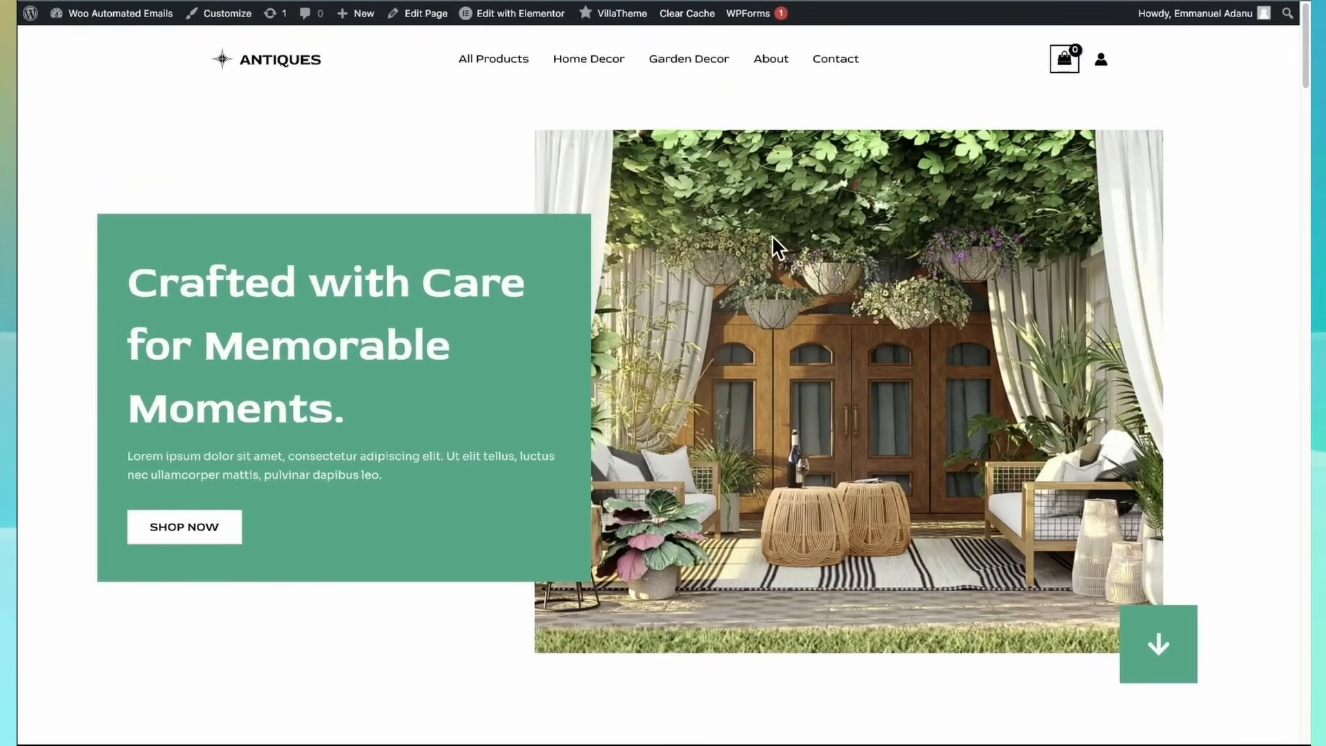
click(1152, 2)
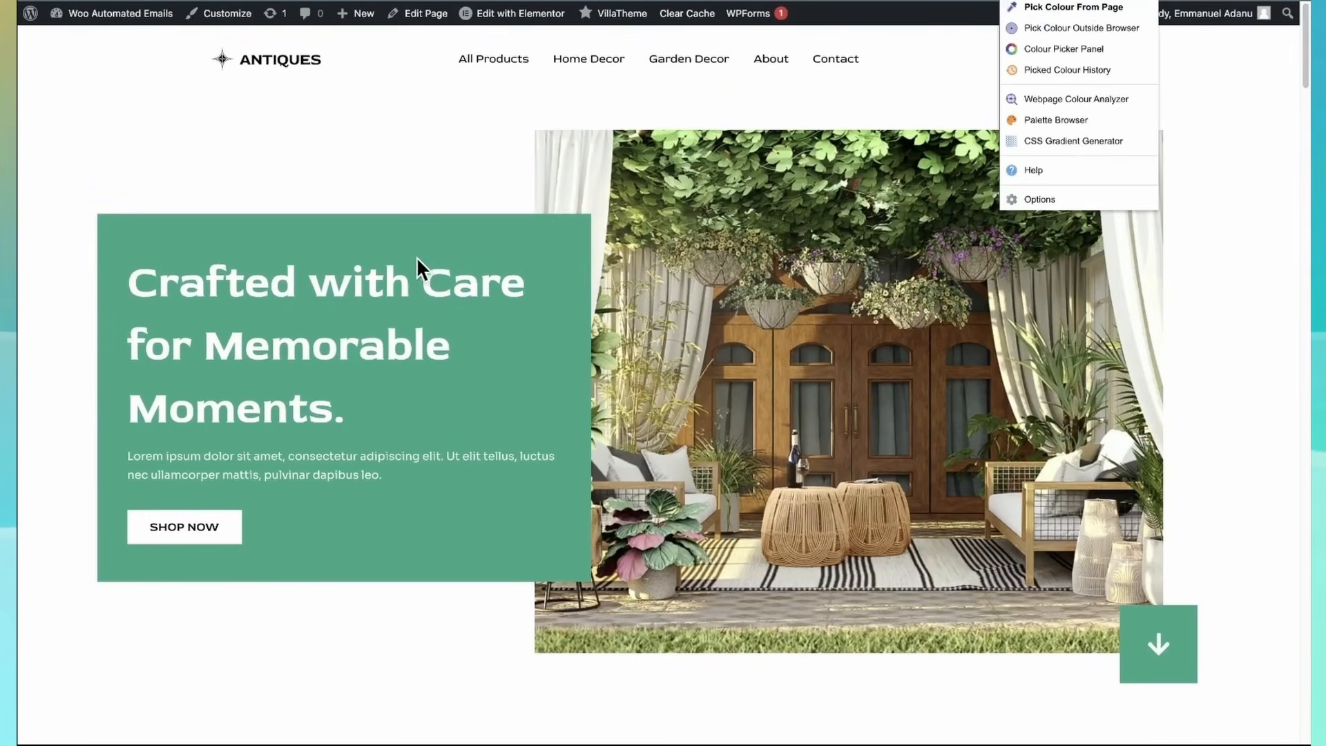
click(1057, 7)
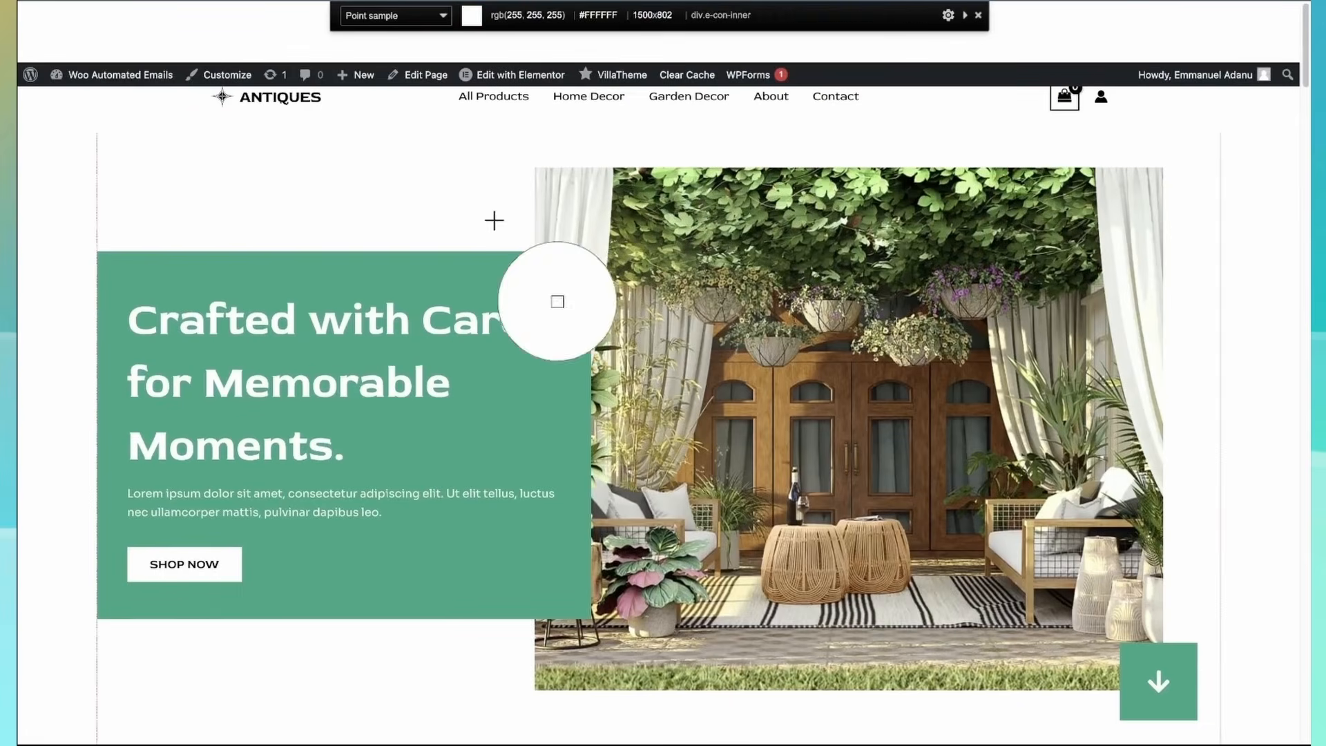
click(465, 265)
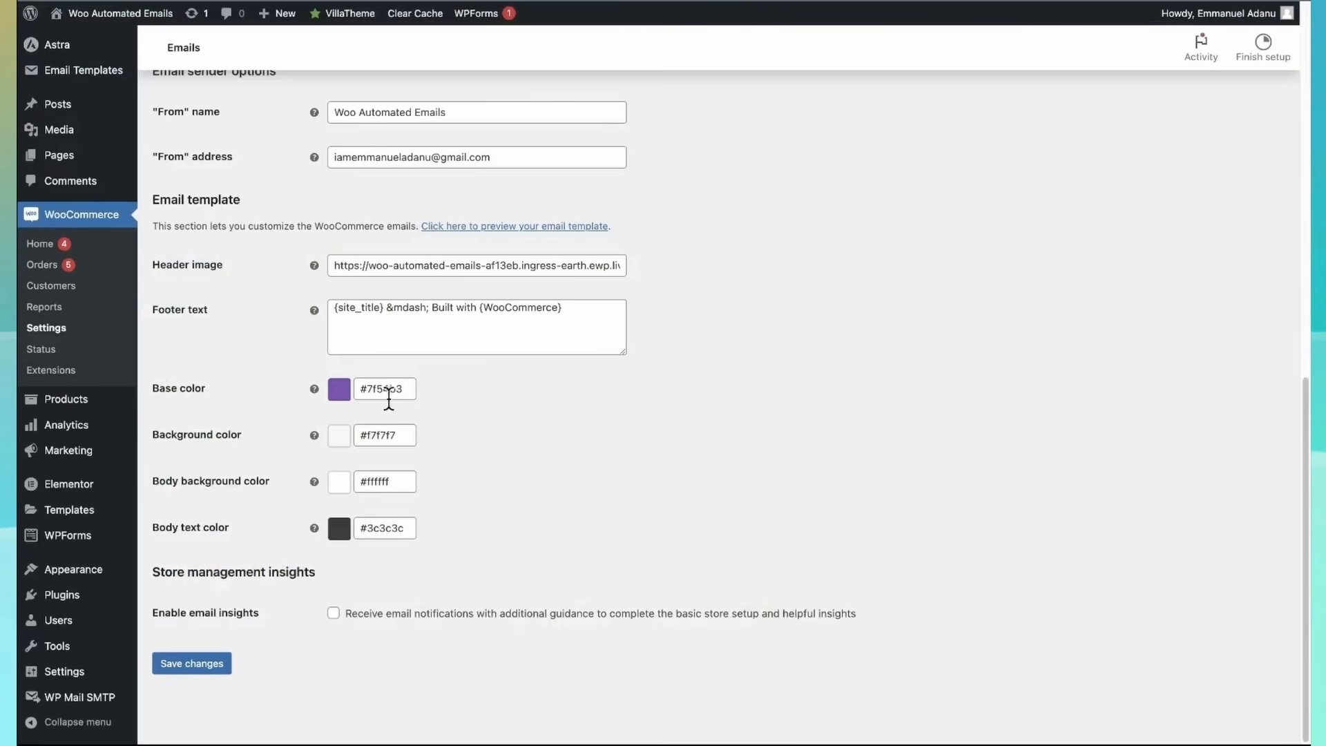
Replace the purple Base color with #2ca884 and save the email settings
double_click(385, 390)
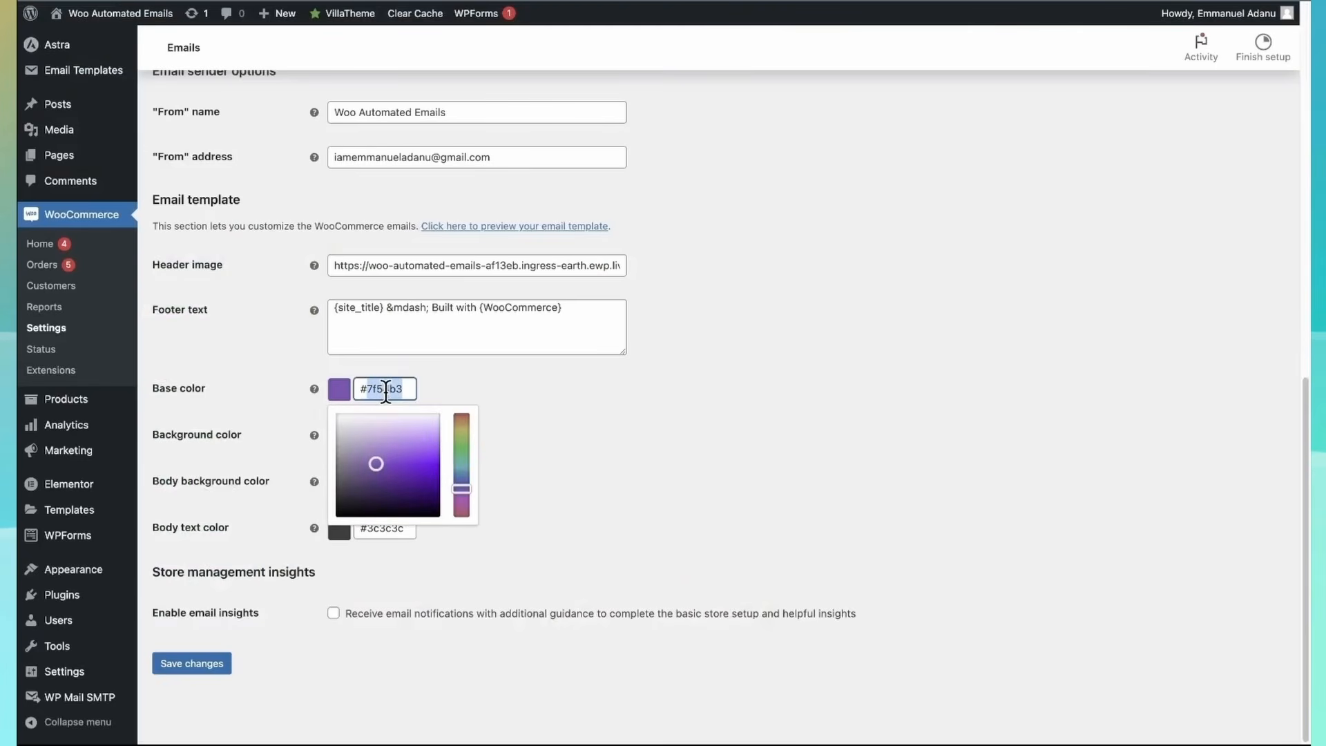
key(BackSpace)
key(ctrl+v)
click(628, 417)
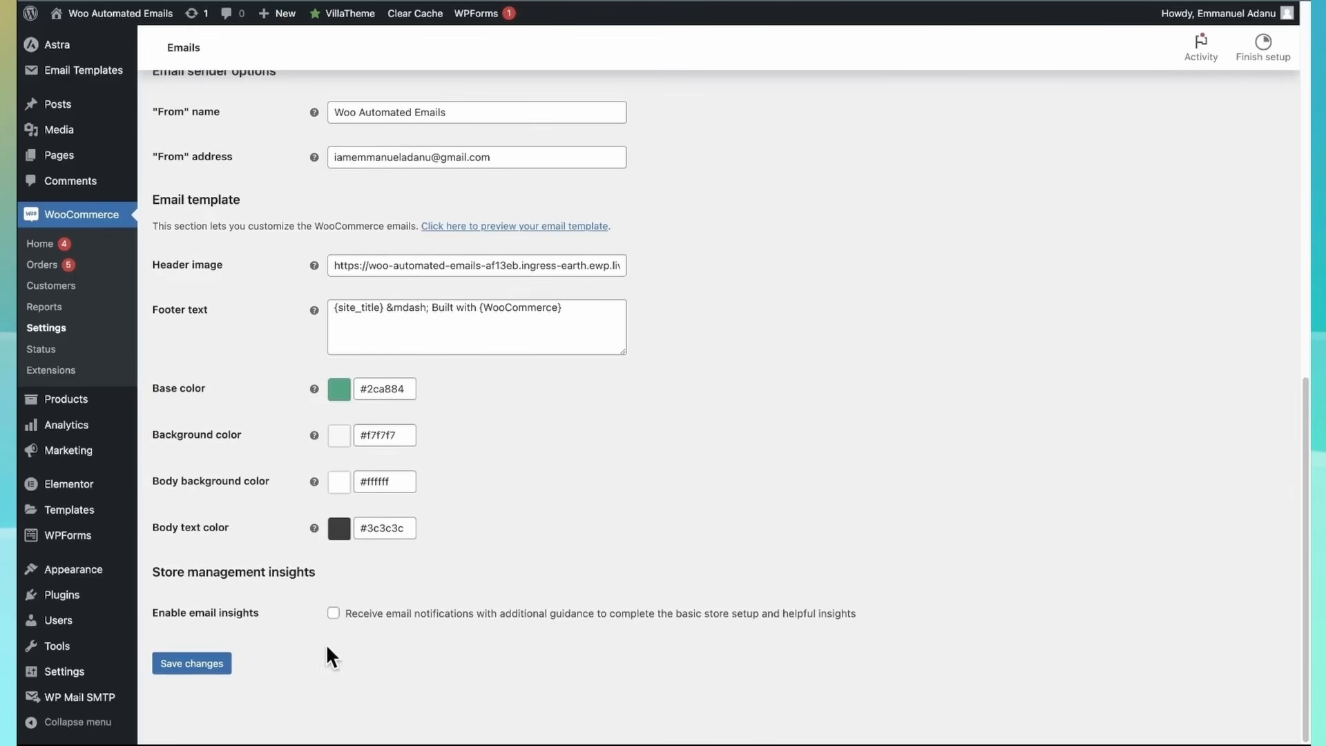
click(204, 664)
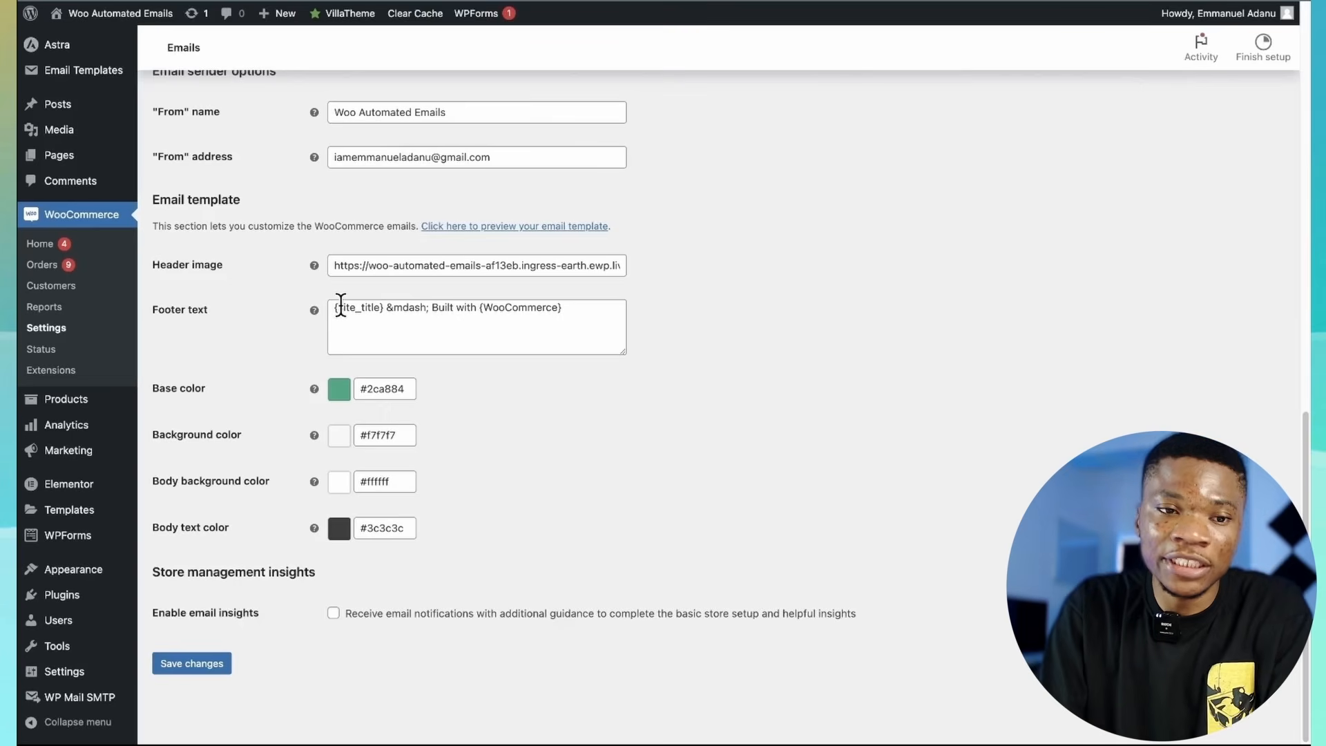
Edit the first, default template listed under Email Templates > All Emails
mouse_move(92, 103)
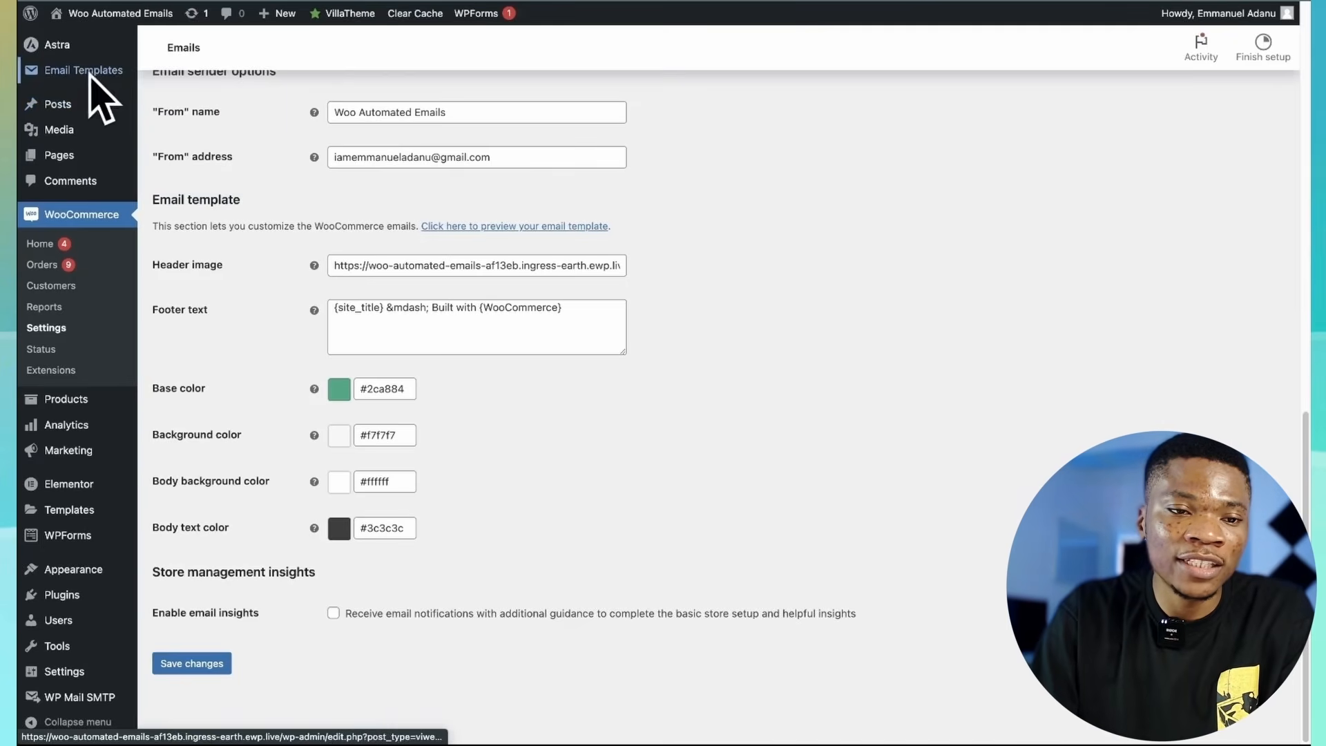
mouse_move(64, 83)
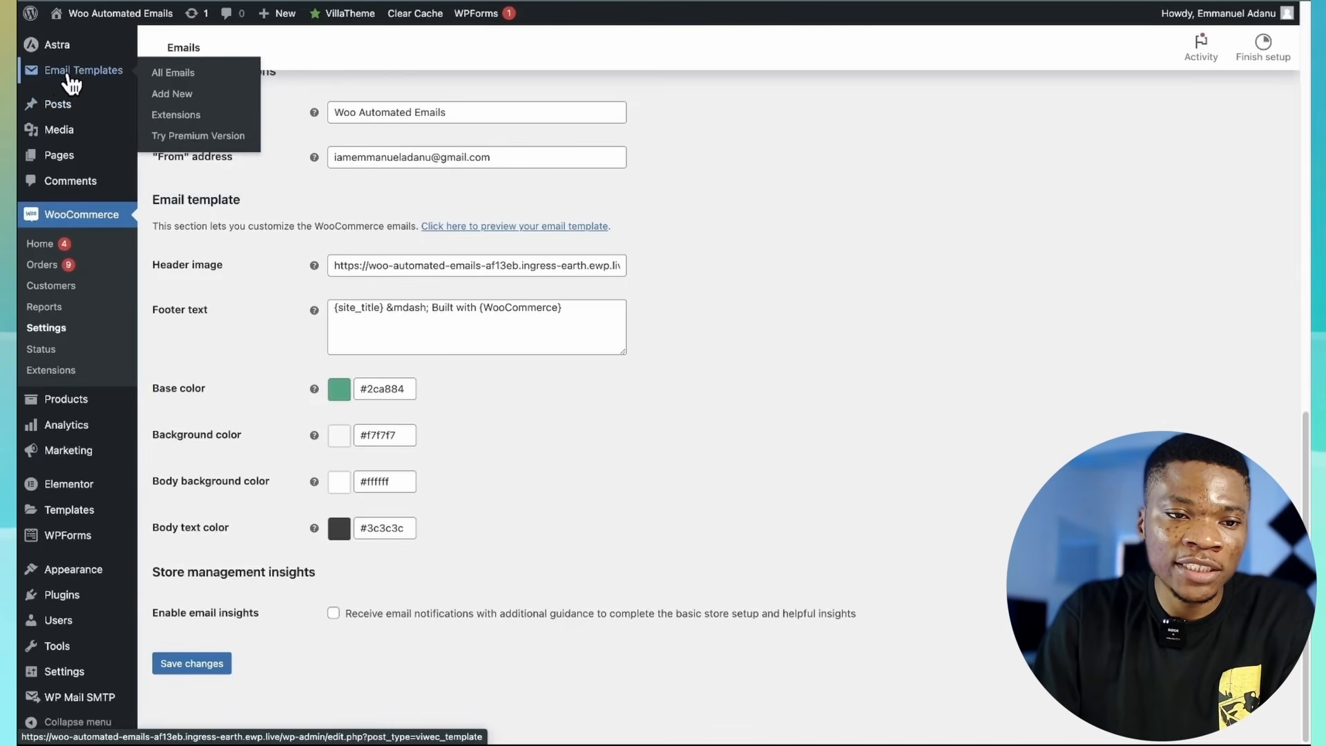
click(79, 74)
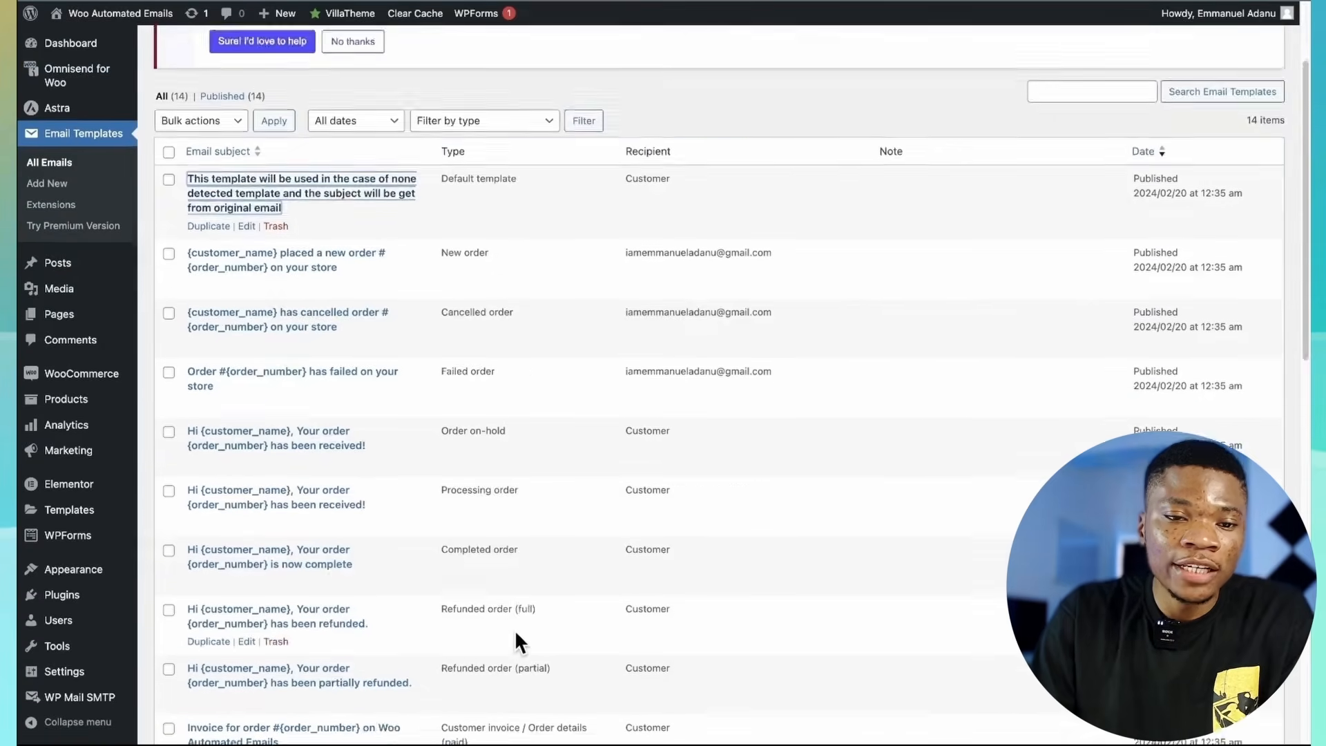
scroll(516, 630, down, 2)
scroll(515, 630, down, 5)
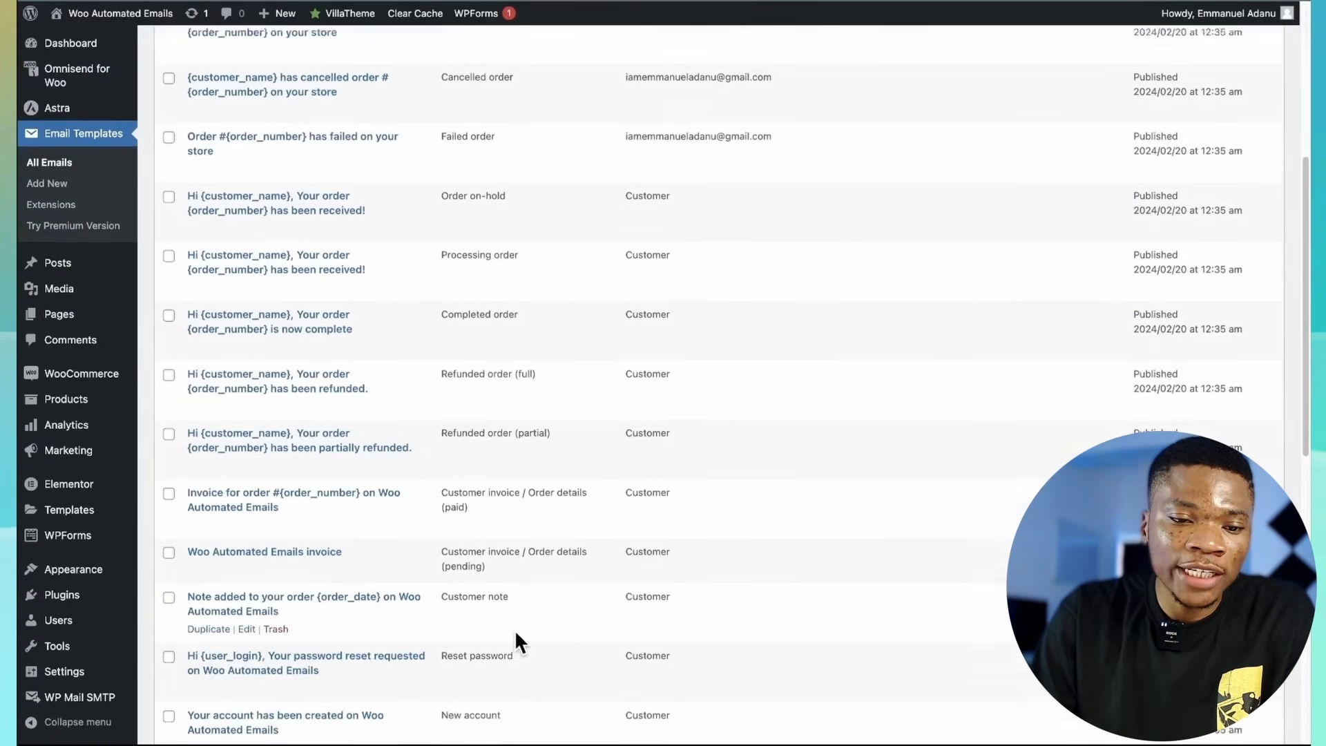
scroll(515, 628, up, 7)
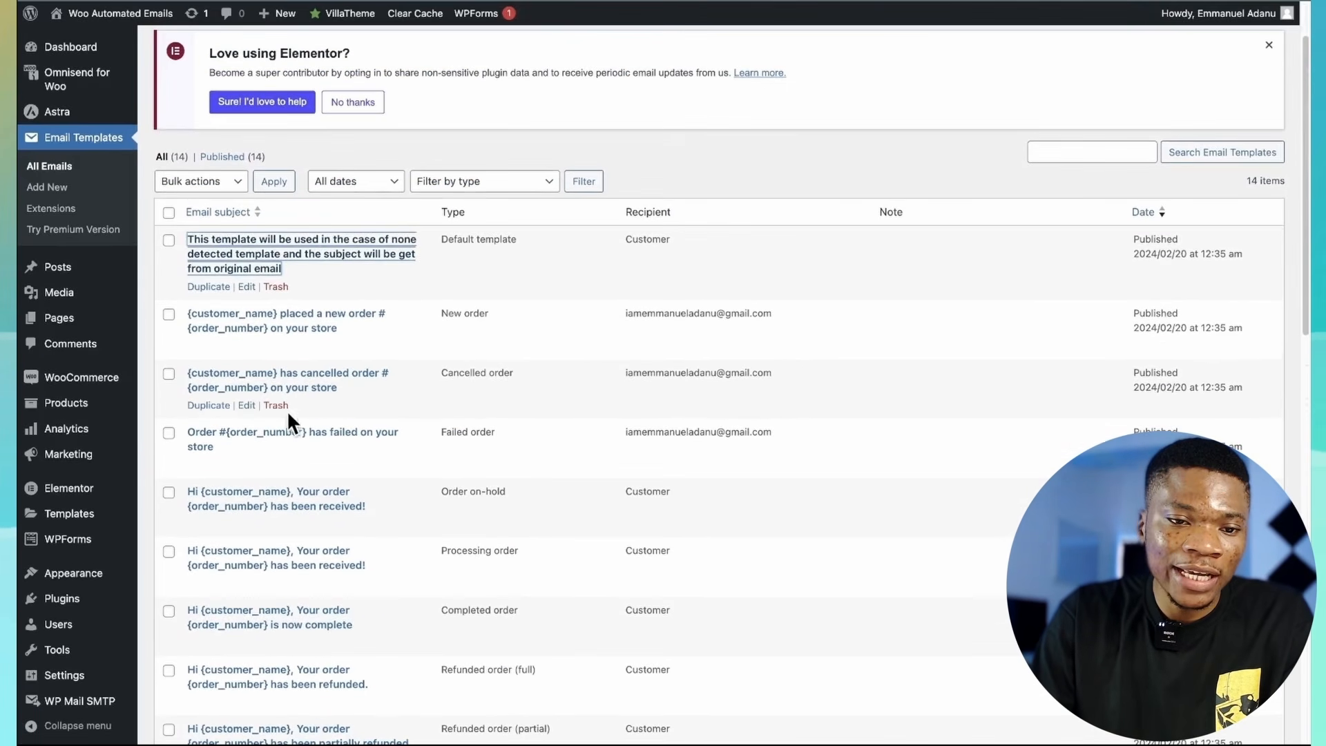
click(245, 288)
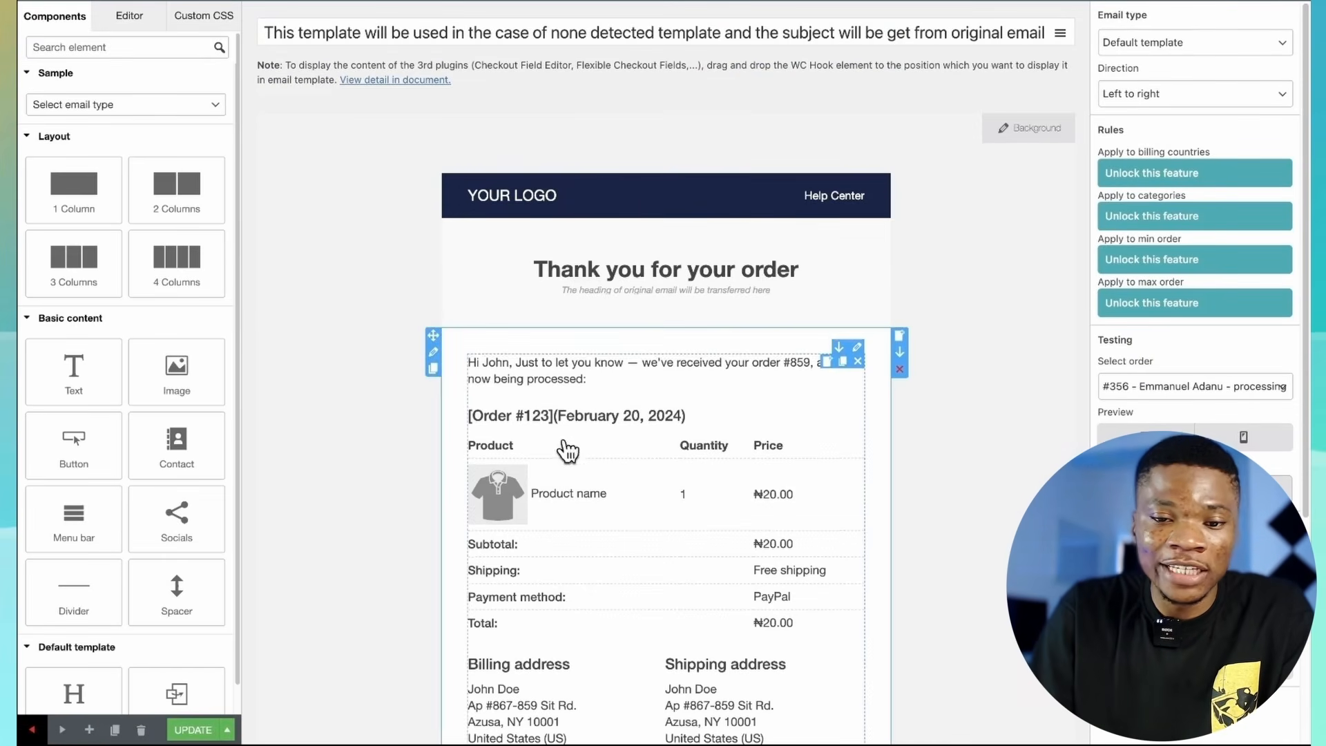
Look over the sample email types and open the template's Custom CSS box
scroll(667, 475, down, 3)
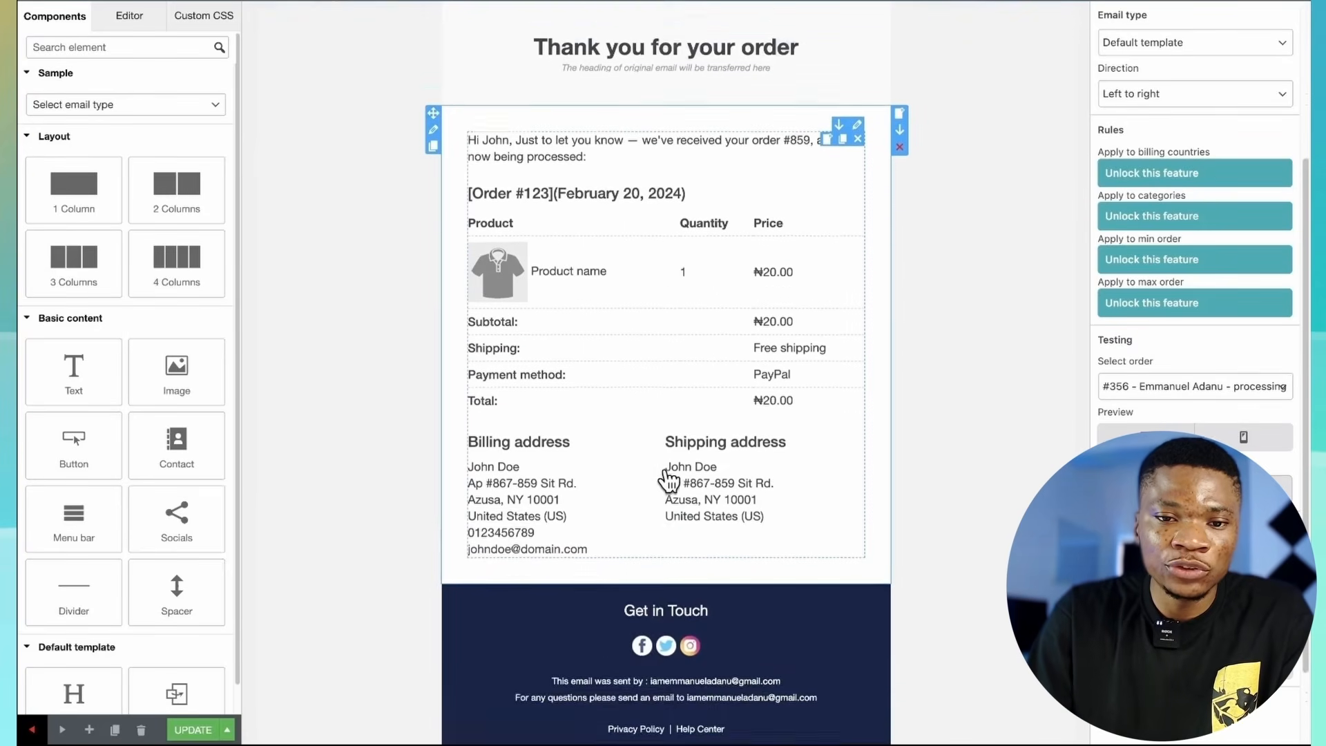
scroll(667, 475, up, 3)
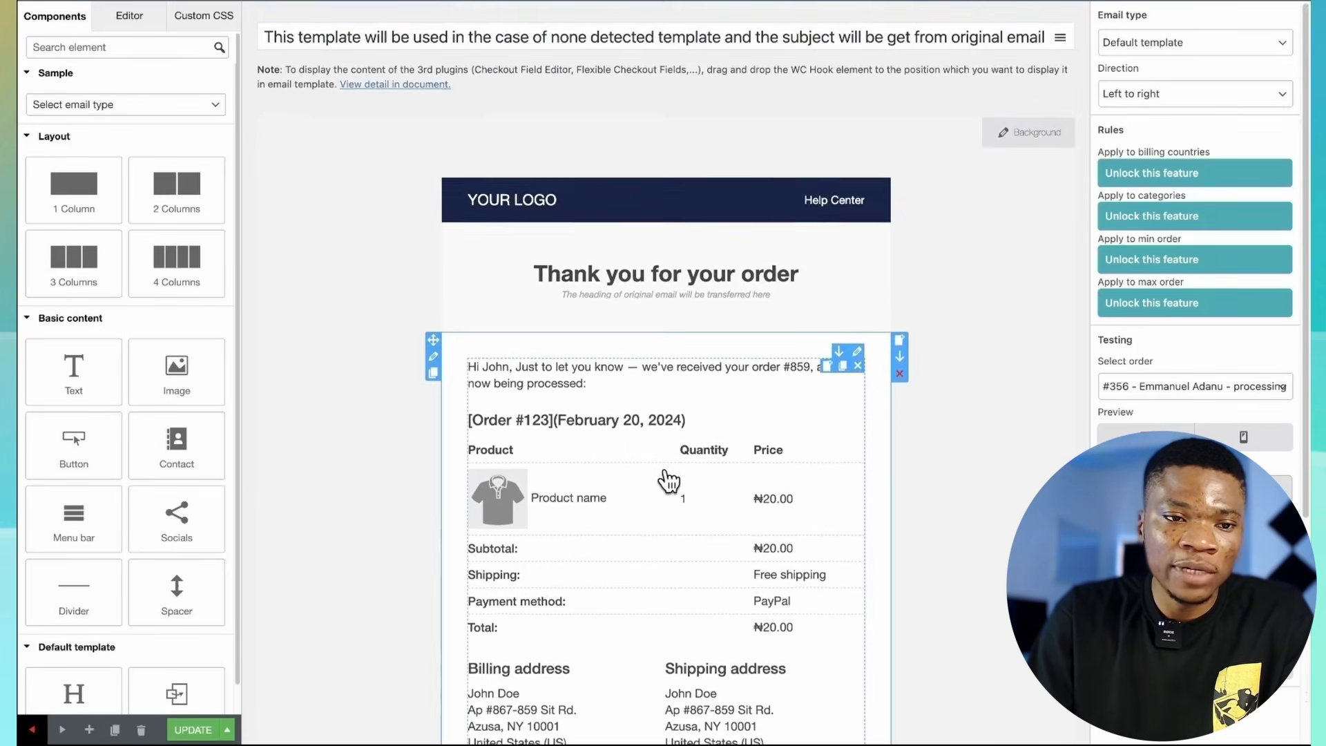
click(164, 107)
click(147, 64)
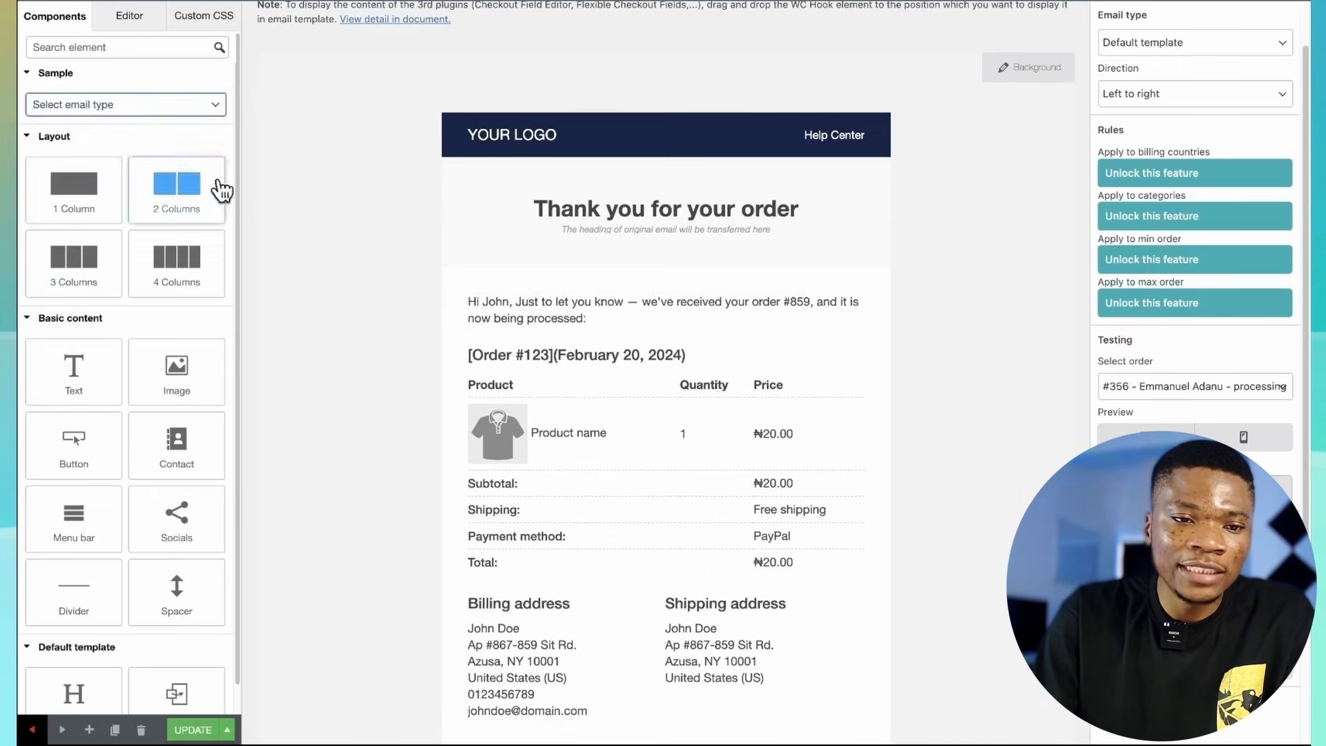
scroll(527, 341, down, 1)
scroll(77, 411, down, 1)
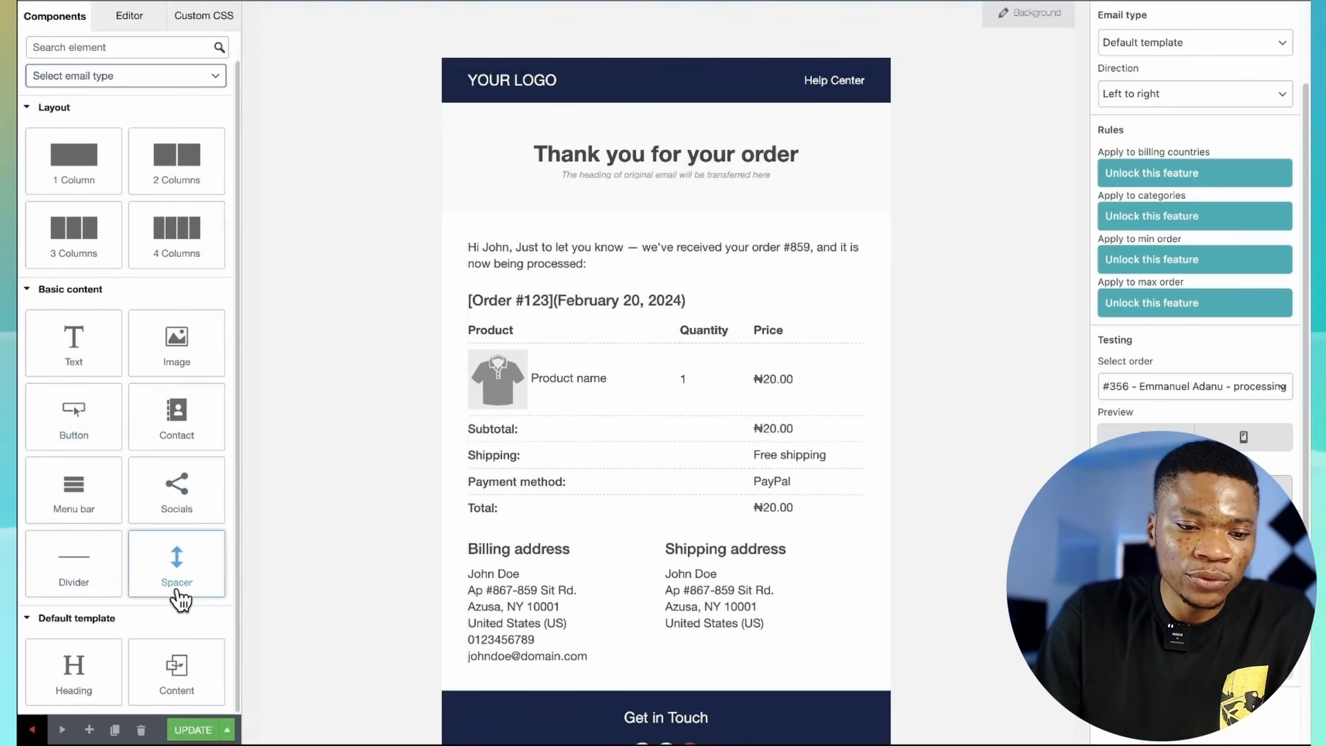
scroll(179, 600, down, 2)
scroll(179, 598, up, 1)
scroll(181, 594, up, 2)
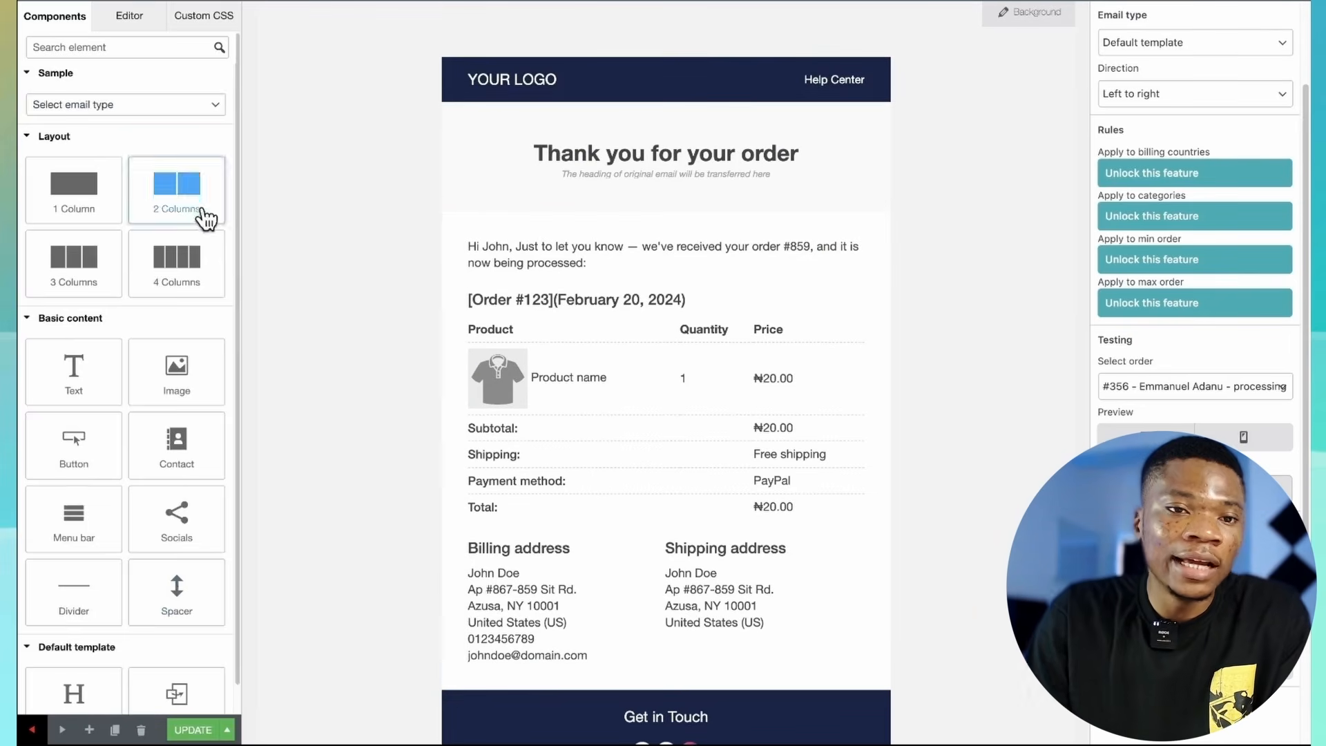
click(214, 15)
click(113, 81)
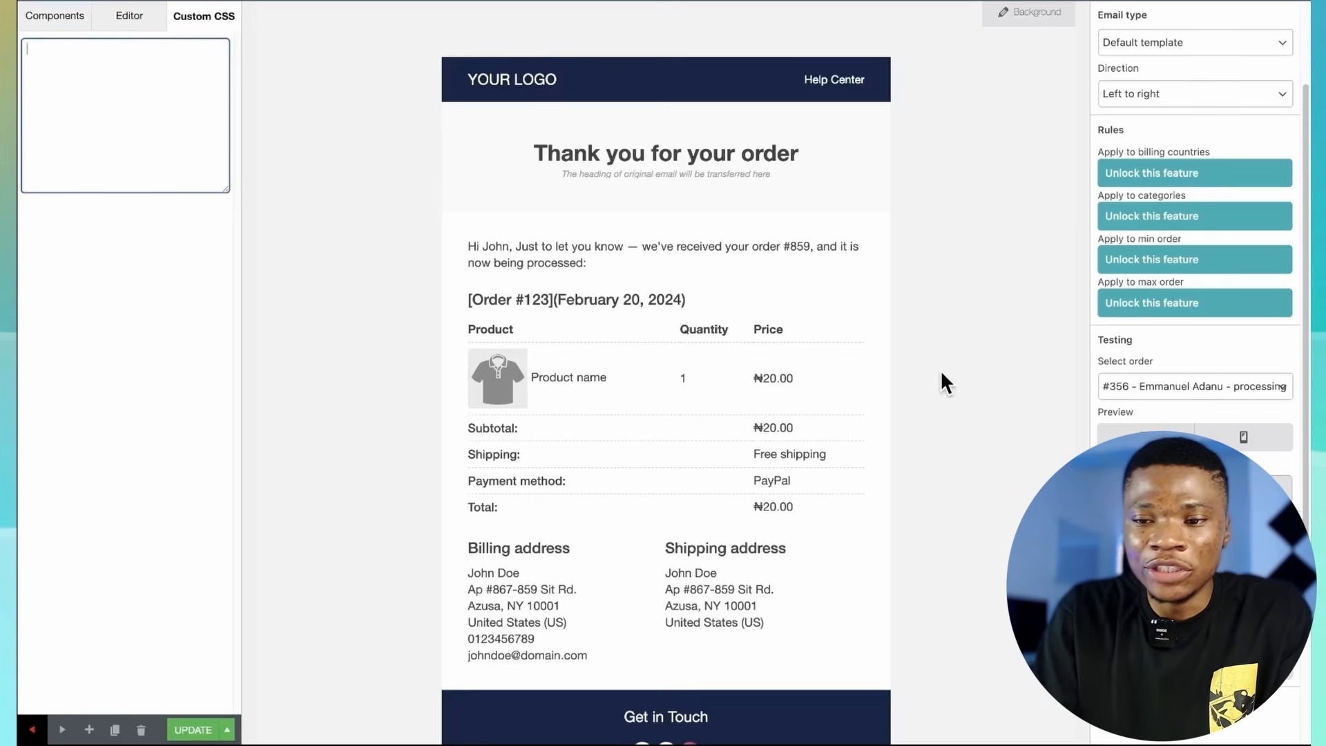
Preview the template with a real order in mobile and desktop layouts, then update it
click(1152, 436)
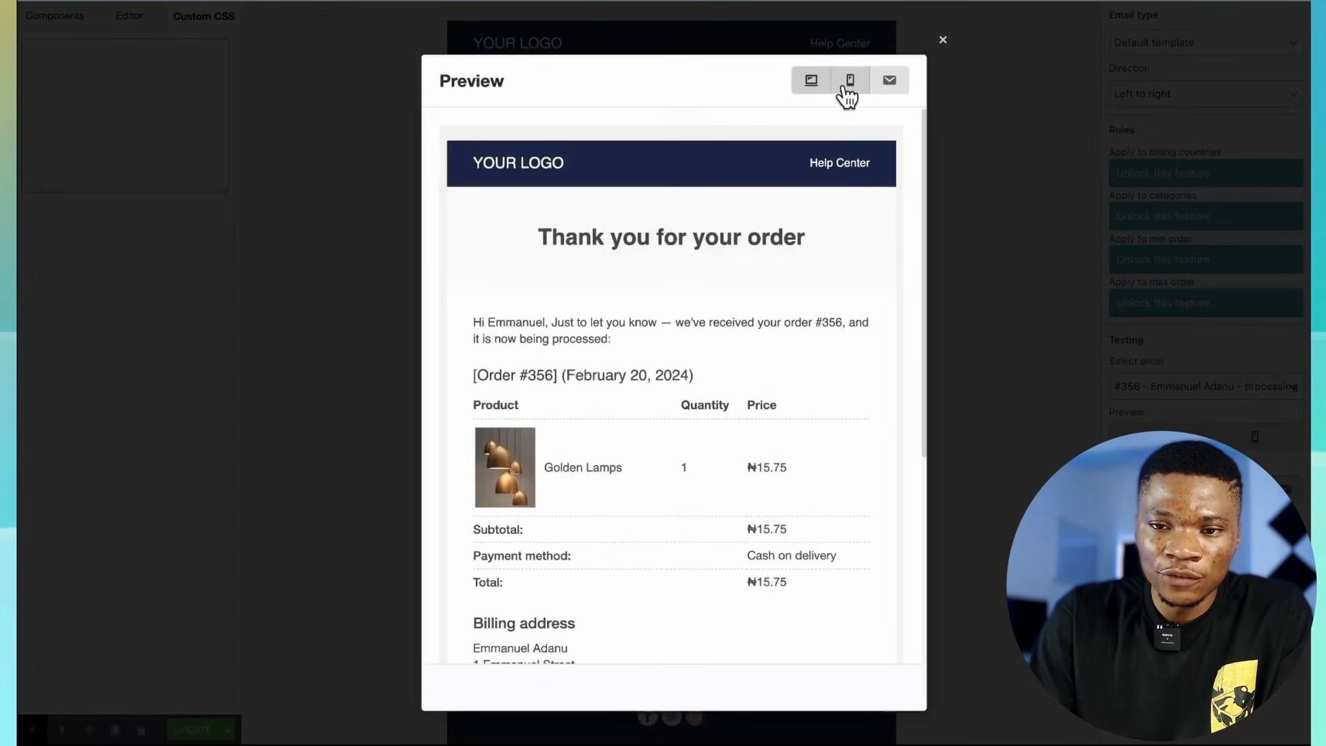
click(848, 97)
click(815, 88)
click(851, 94)
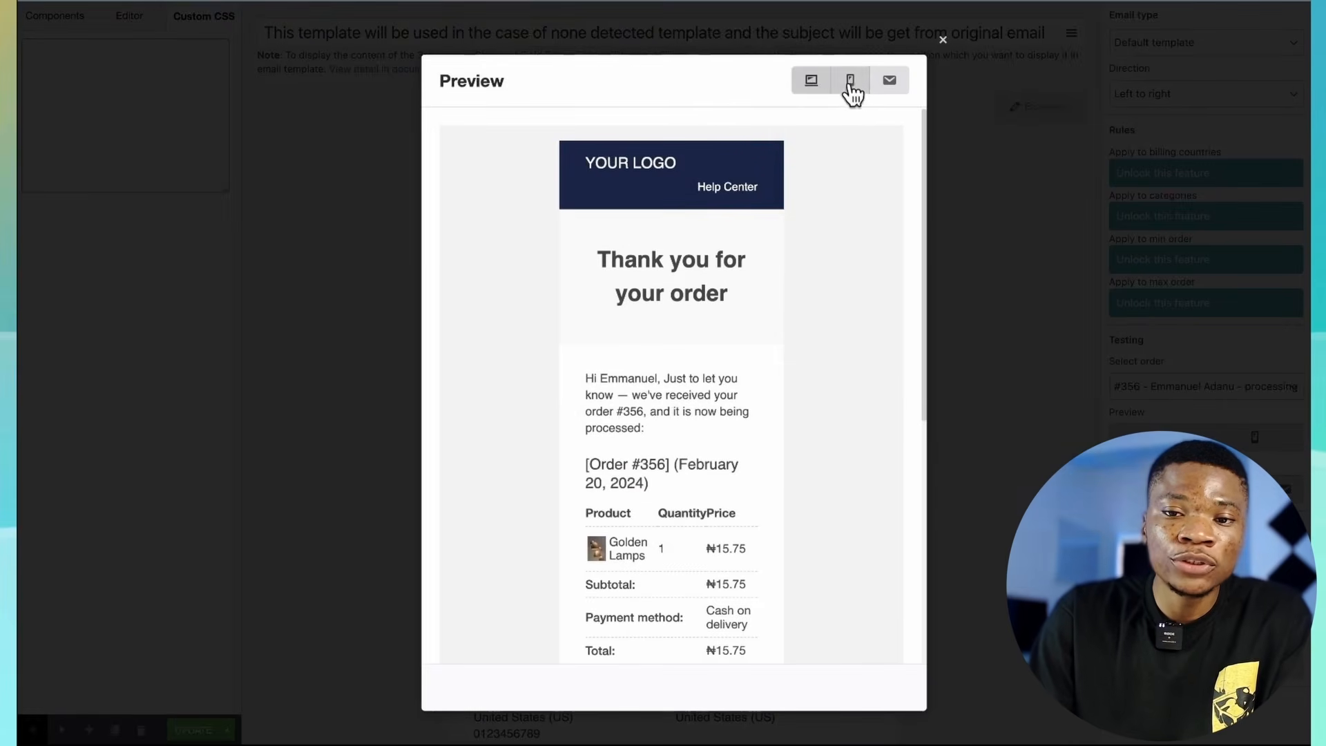
click(818, 87)
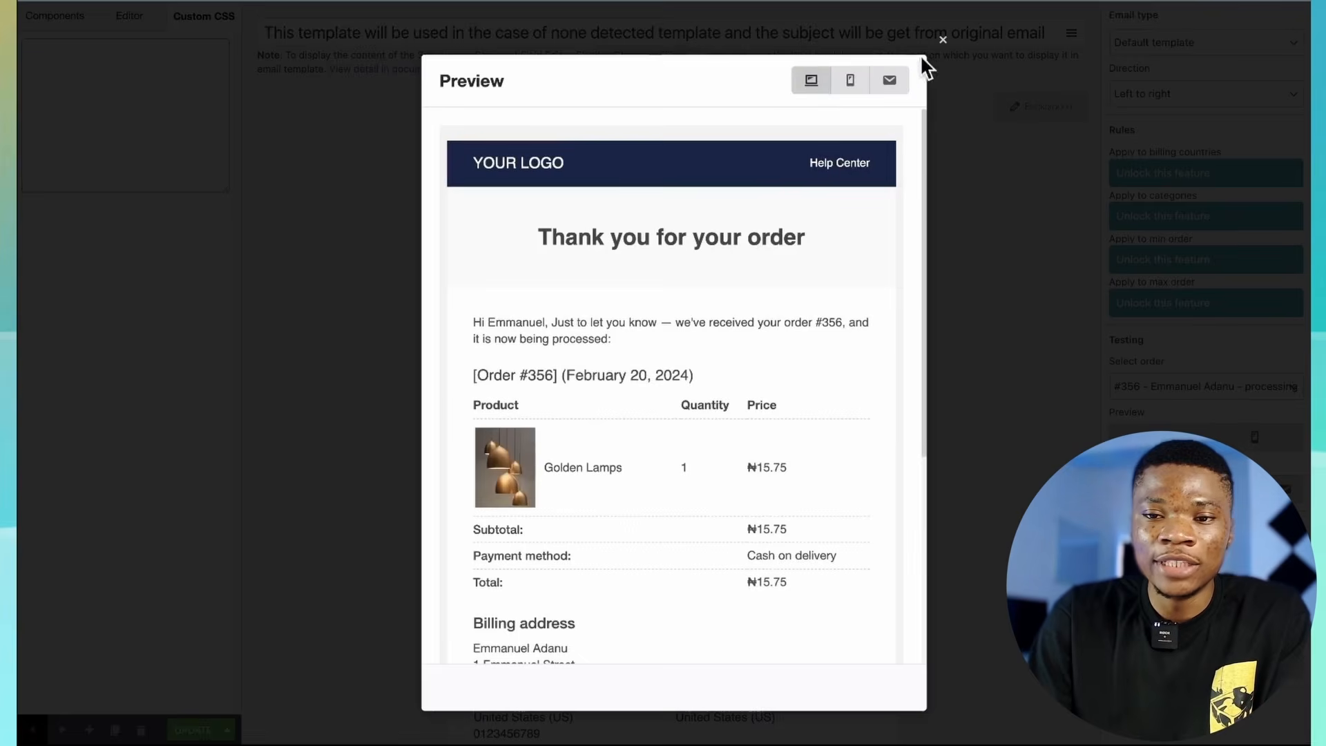
click(942, 40)
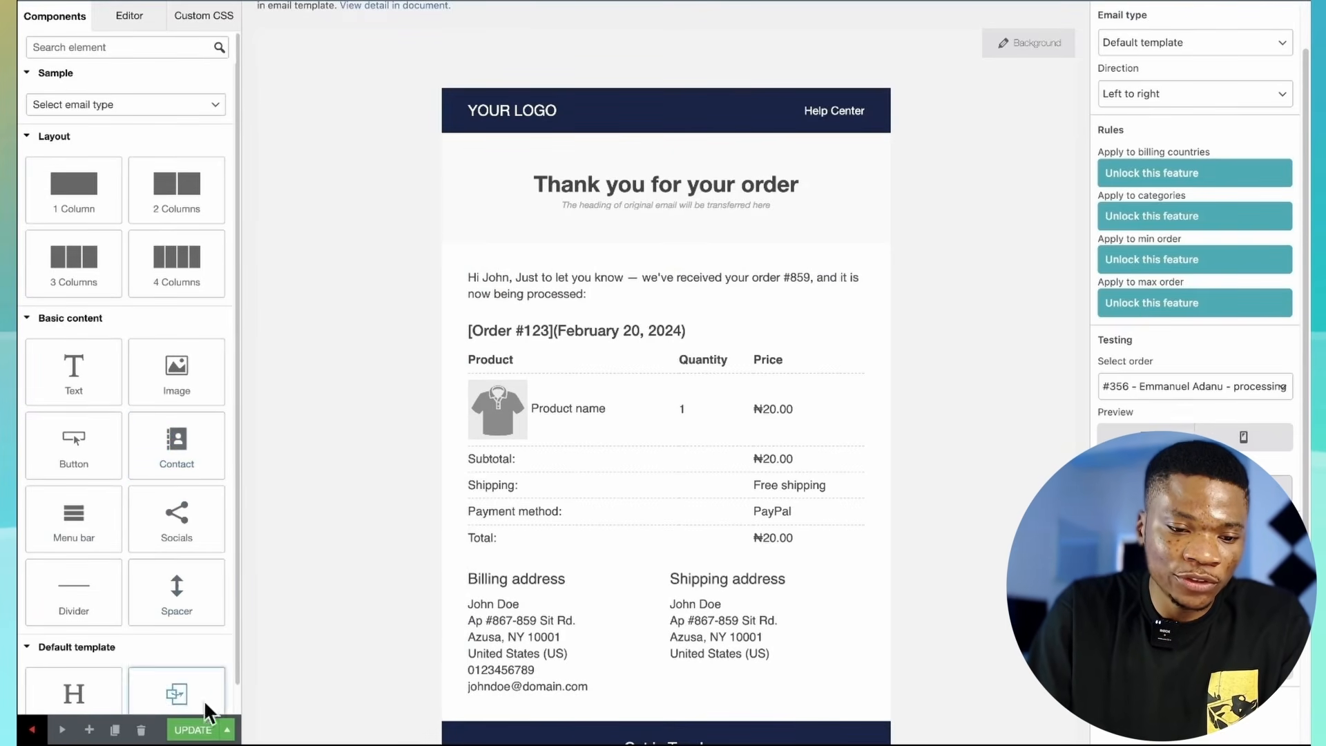
click(188, 731)
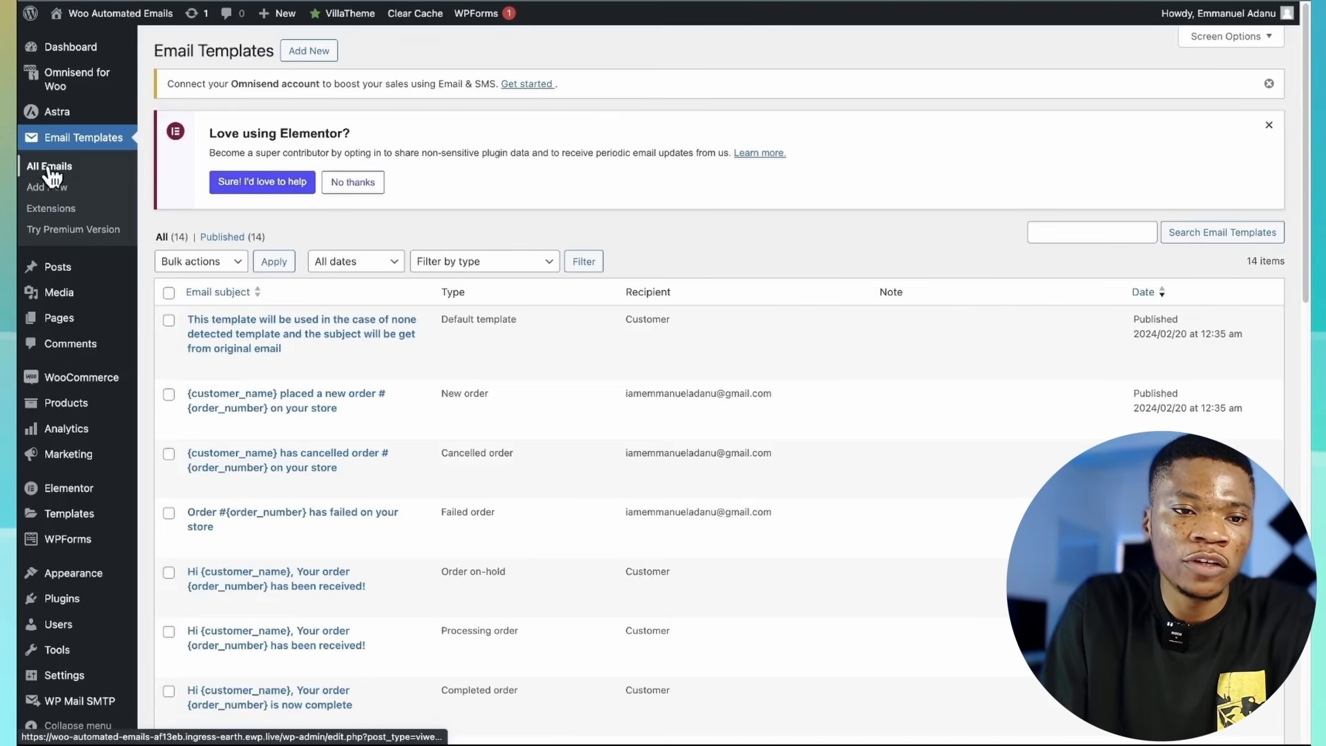
From Omnisend for Woo > General, begin connecting the existing Omnisend account
mouse_move(57, 87)
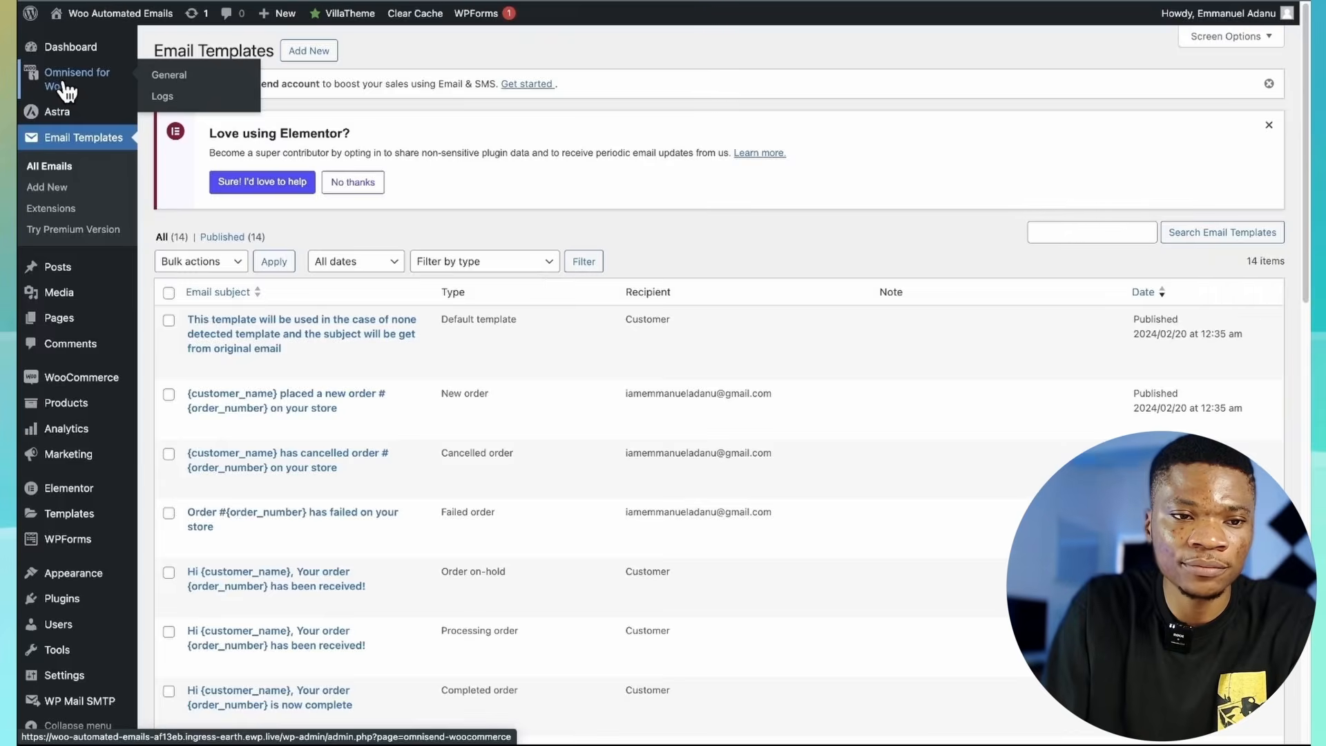
click(66, 84)
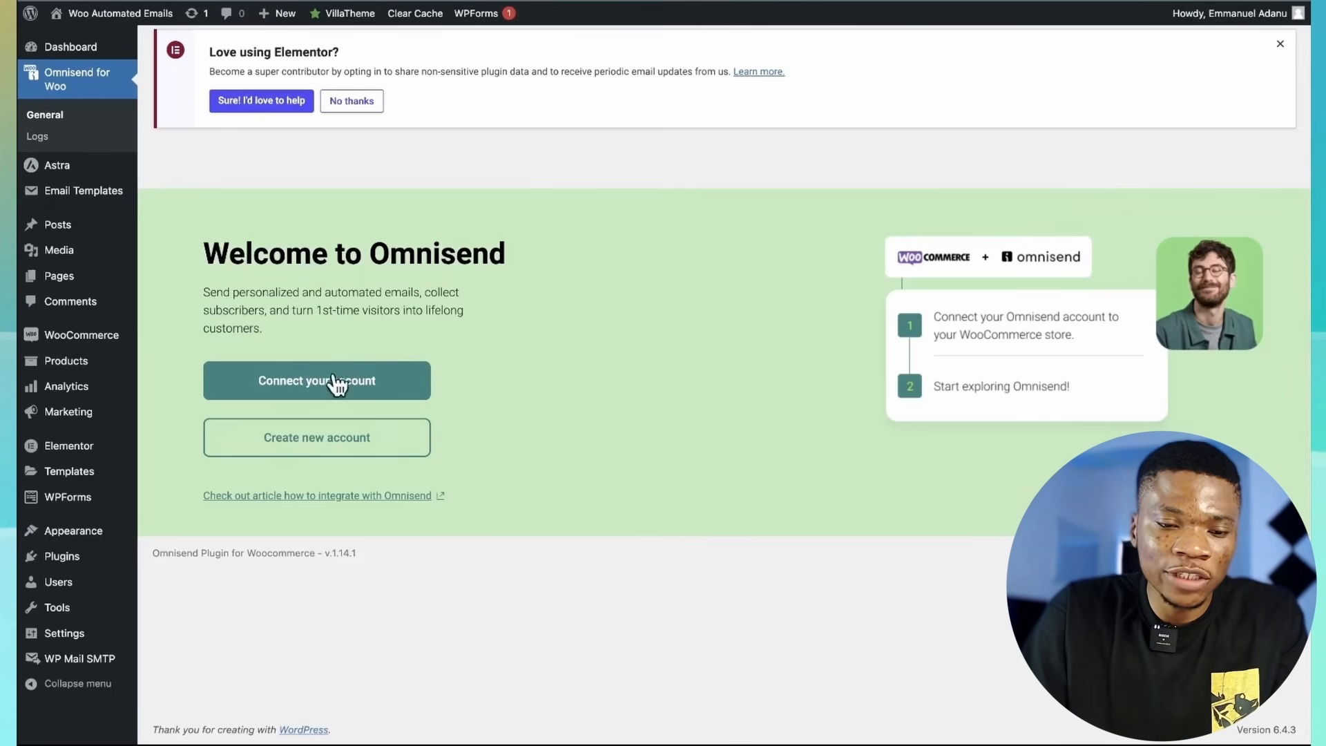
click(303, 381)
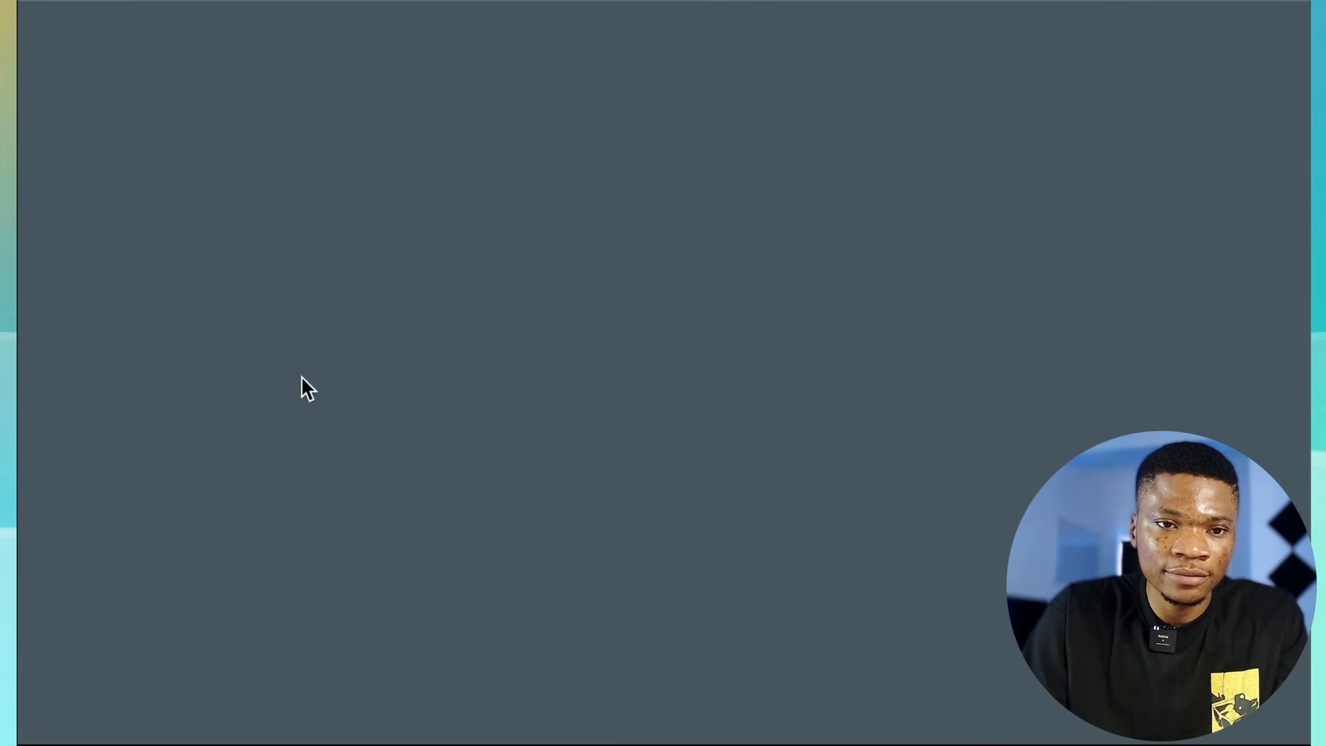
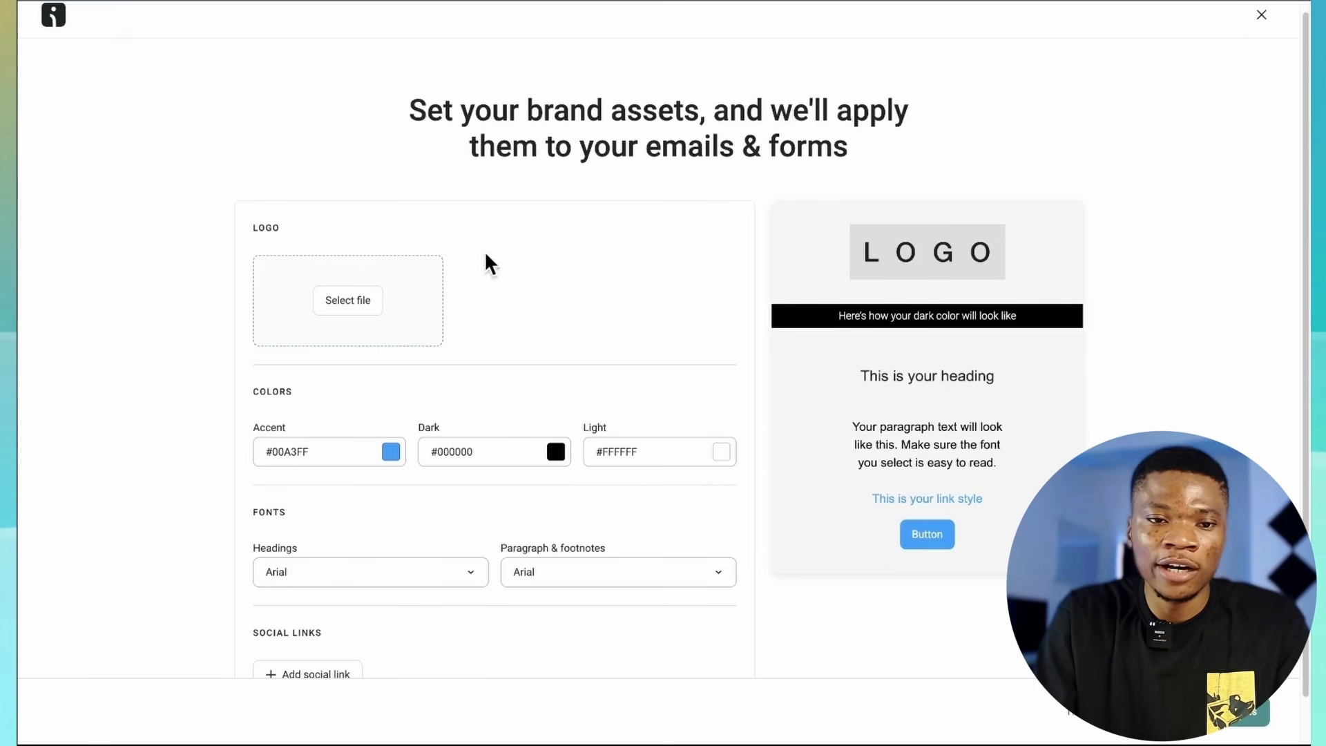
Skip brand assets setup and review the dashboard's four sales goals, 0 of 4 completed
scroll(582, 408, down, 1)
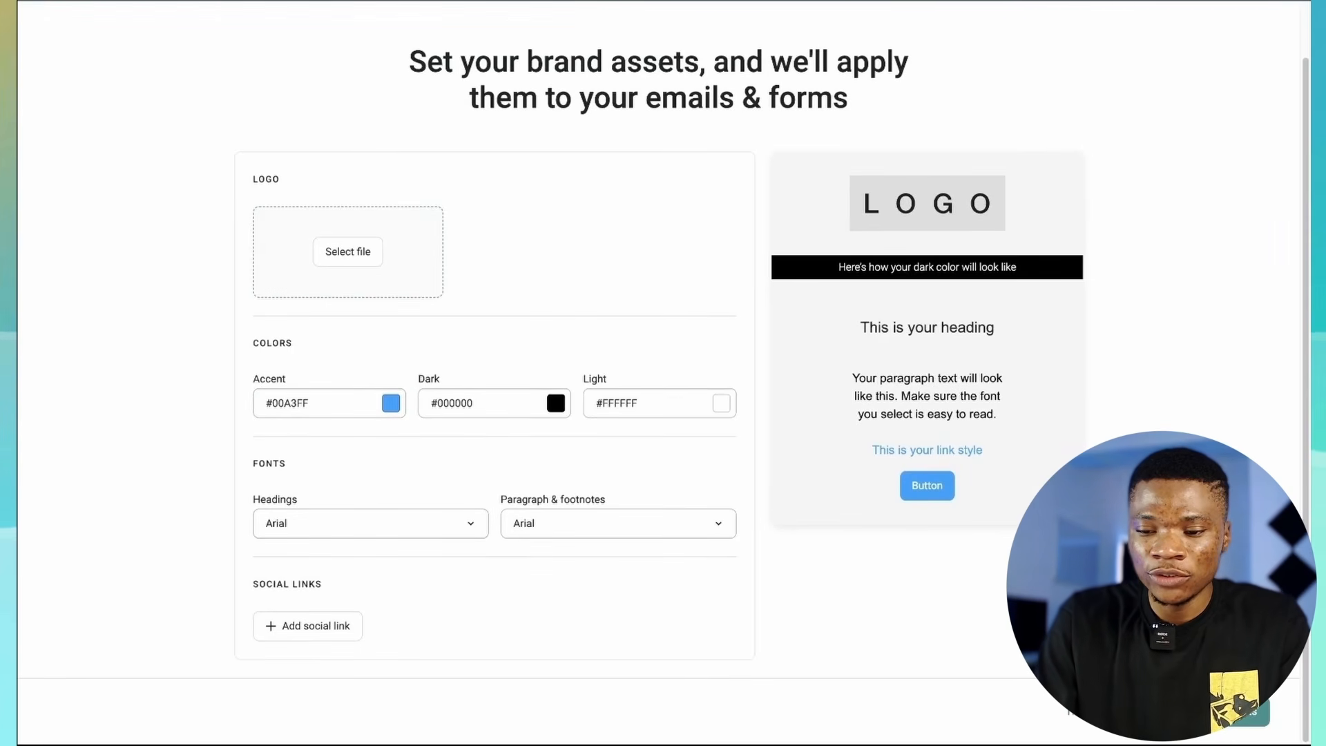
click(1228, 722)
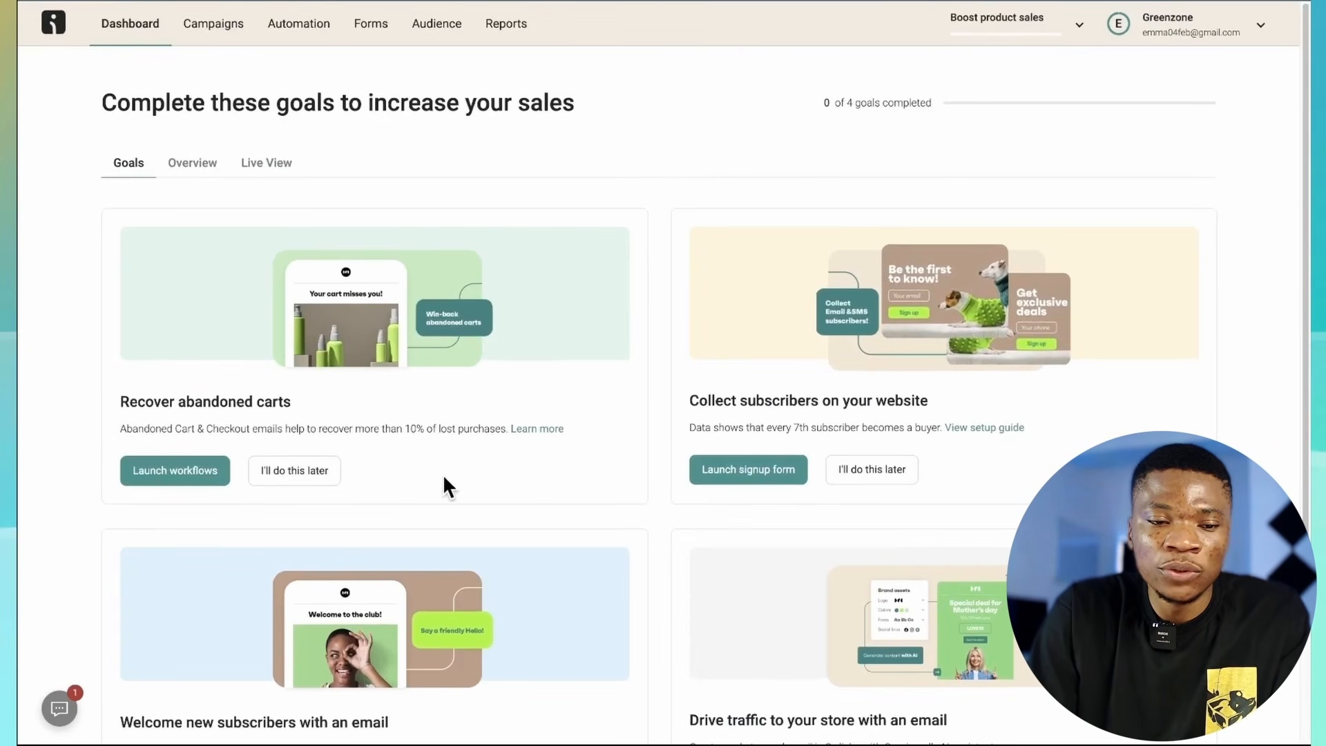
scroll(467, 470, down, 1)
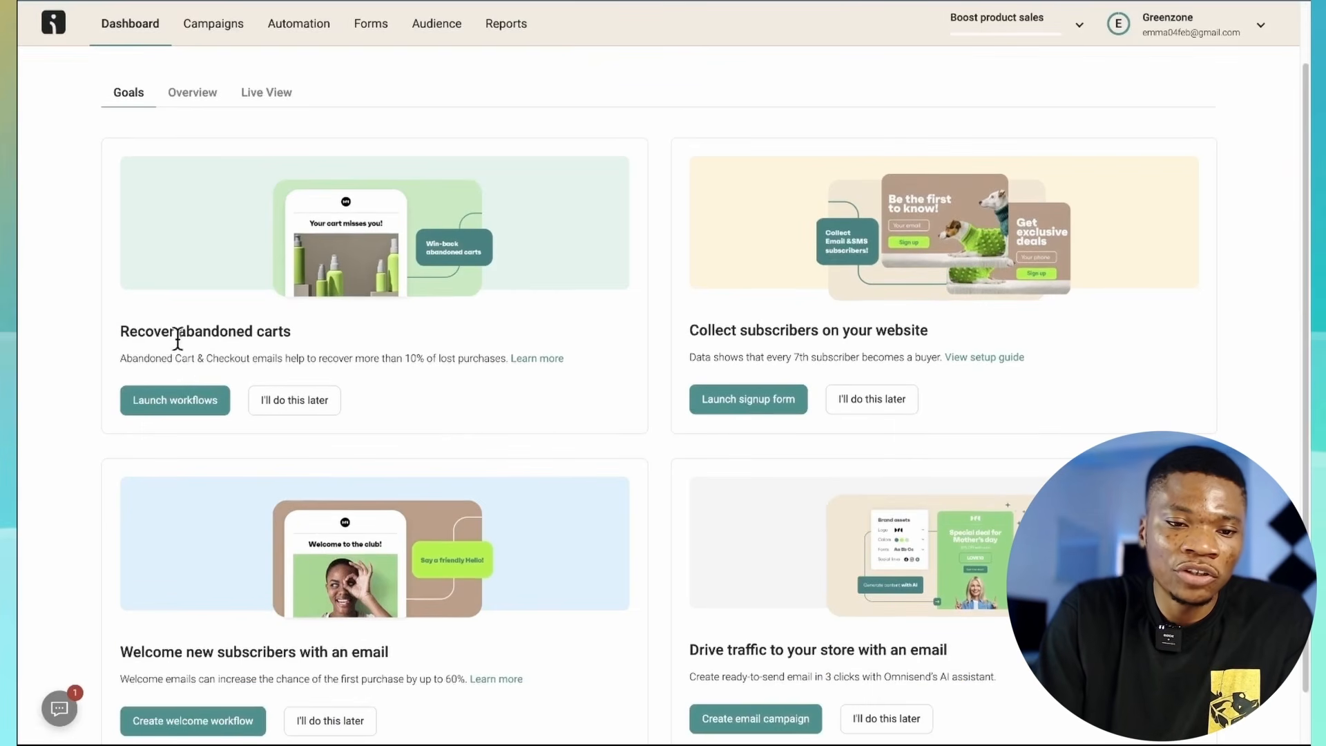
scroll(712, 383, down, 1)
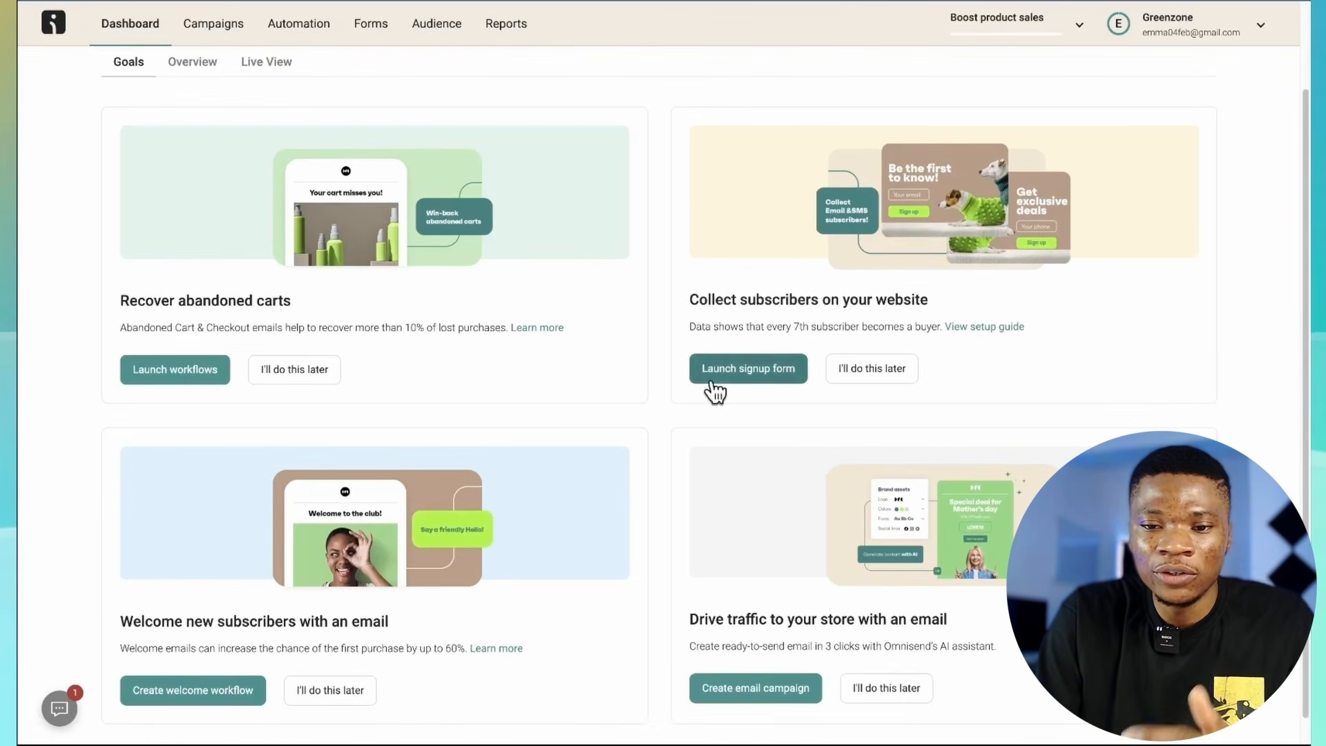
scroll(916, 291, down, 1)
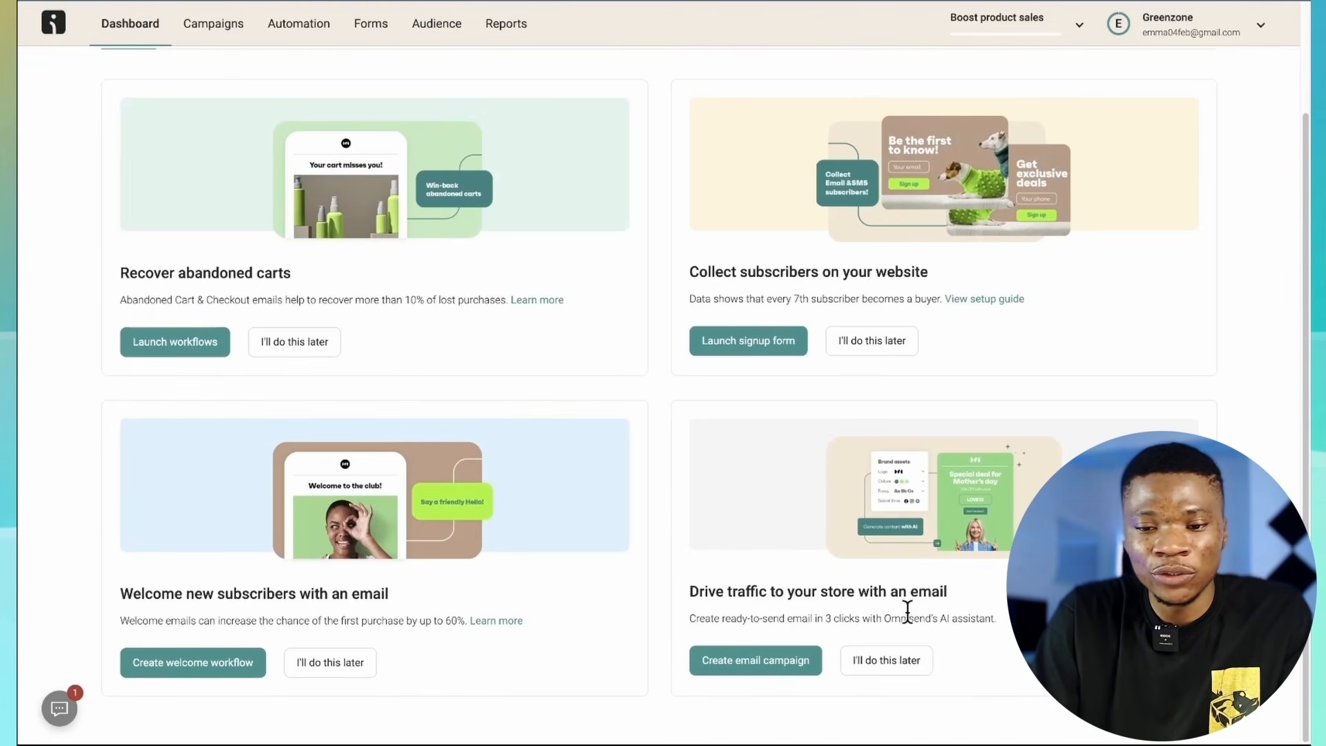
scroll(515, 533, up, 3)
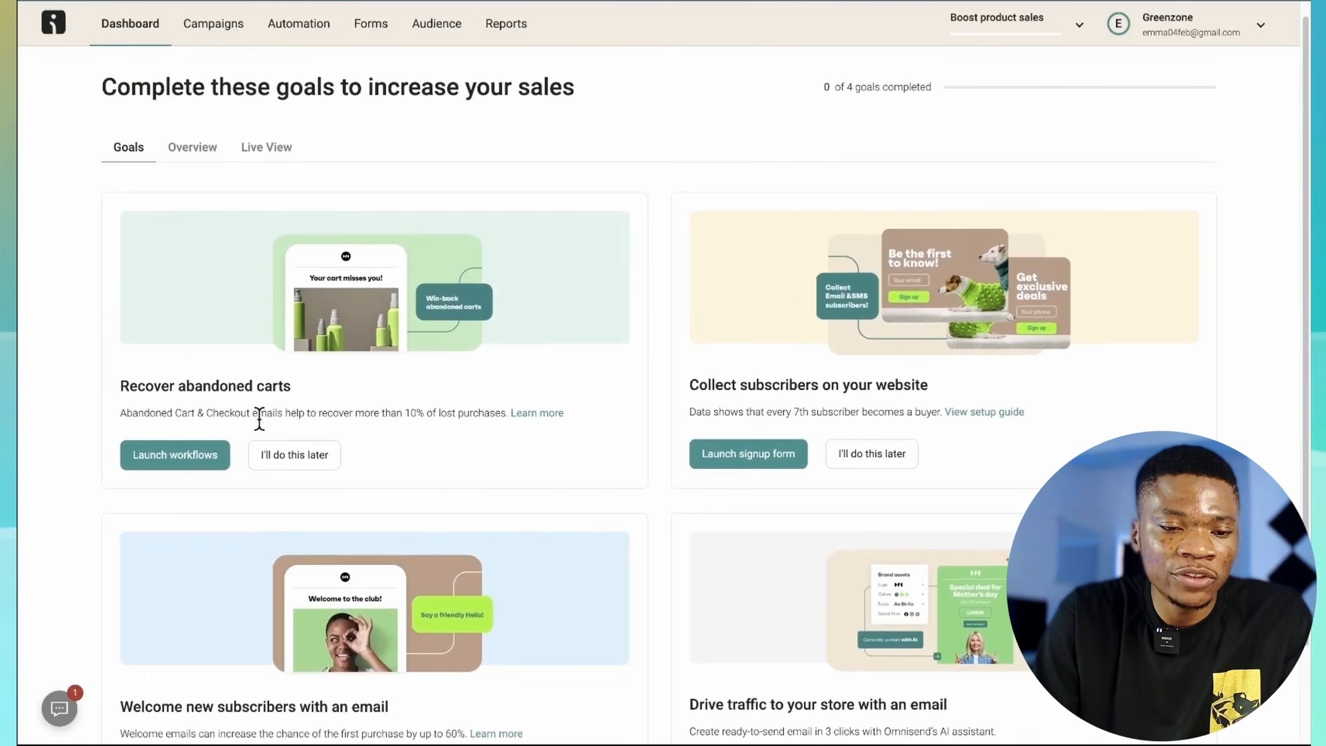
Launch the Recover abandoned carts workflows, choosing 'Yes, add SMS channel'
click(185, 455)
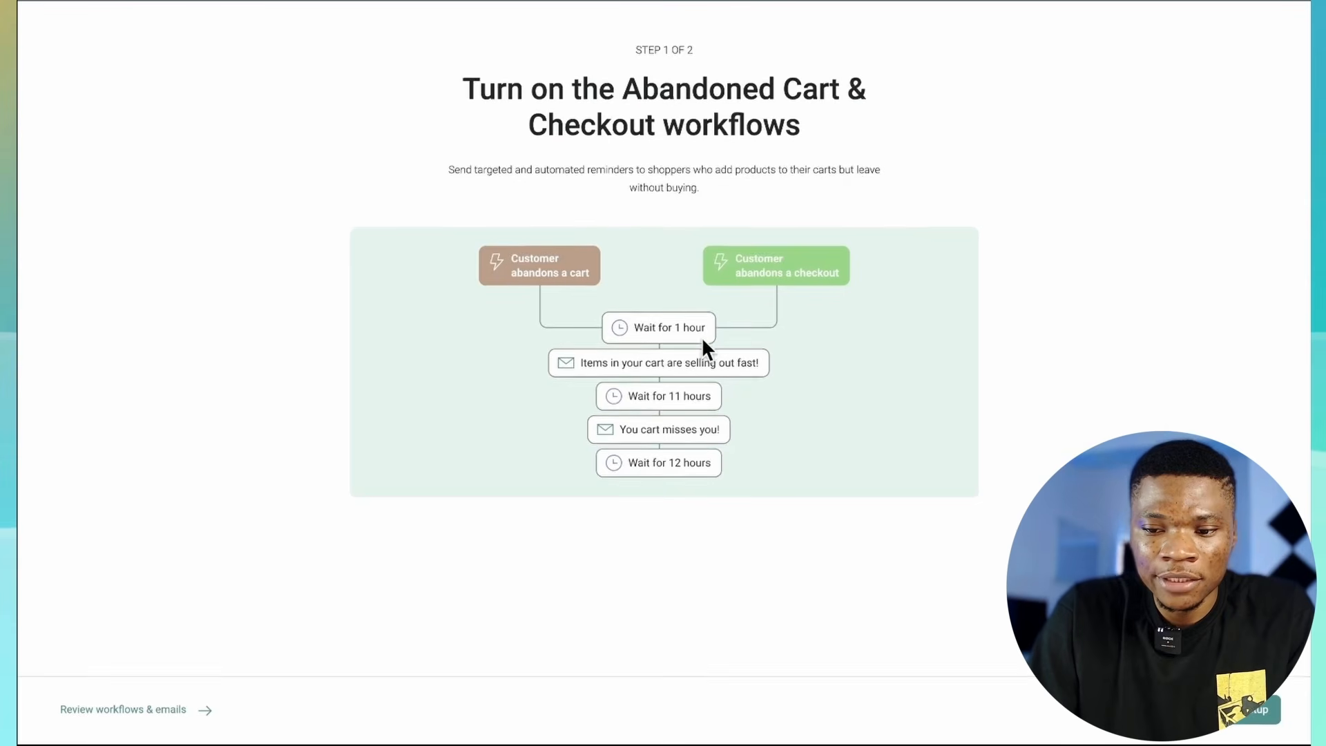
click(1236, 725)
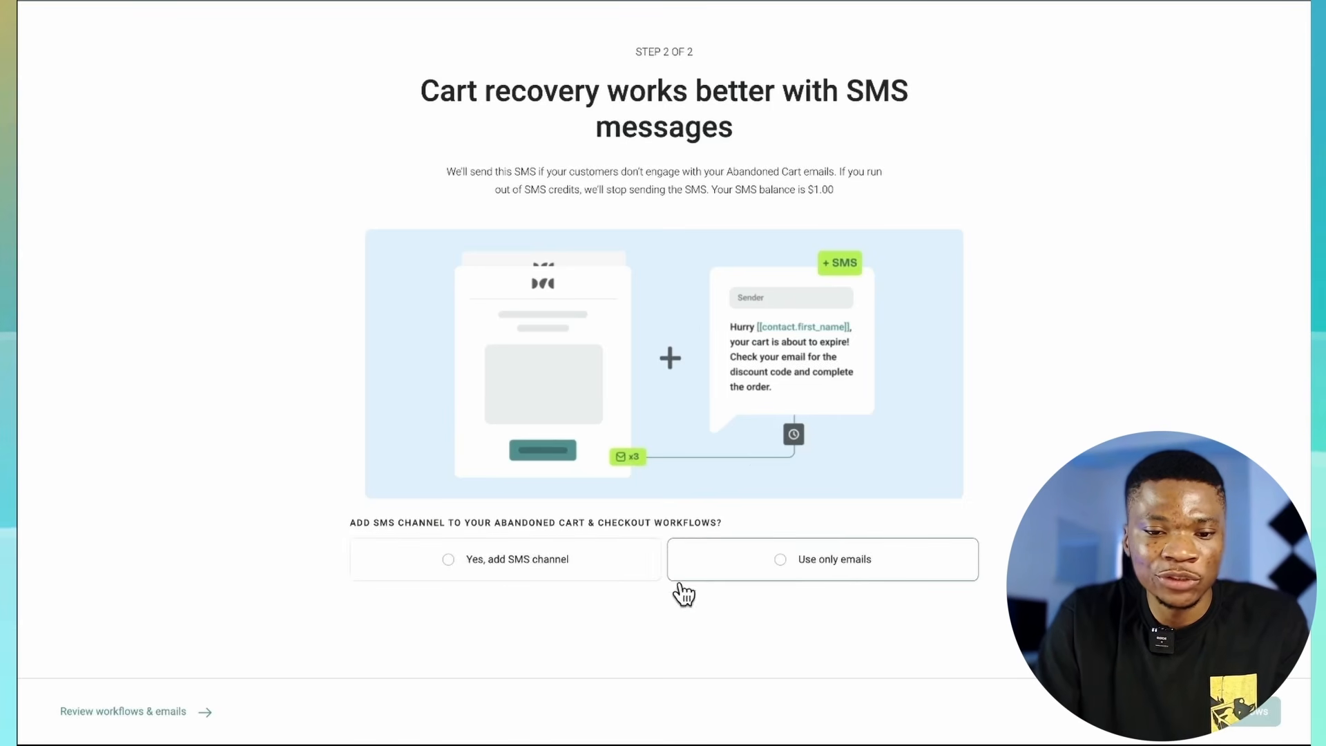
click(517, 563)
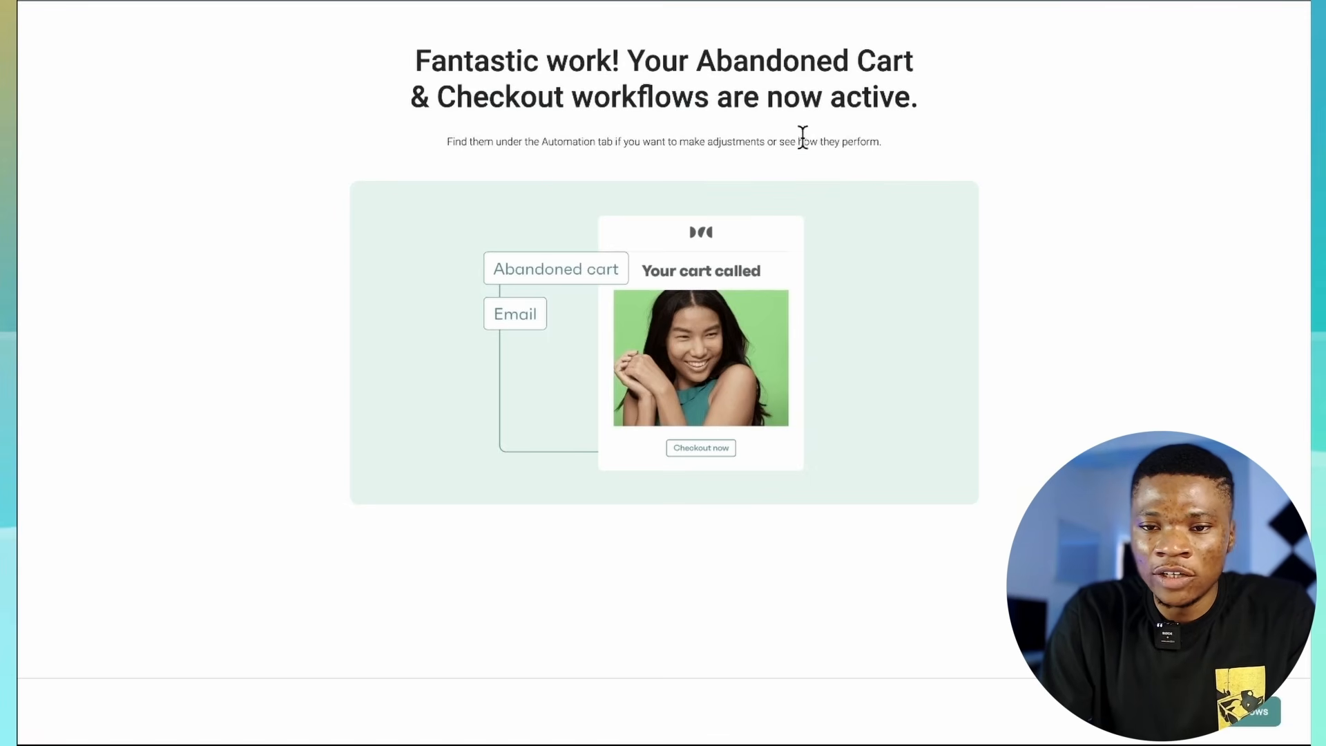
Finish setup and open the Abandoned Checkout workflow from the Automation list
click(1222, 725)
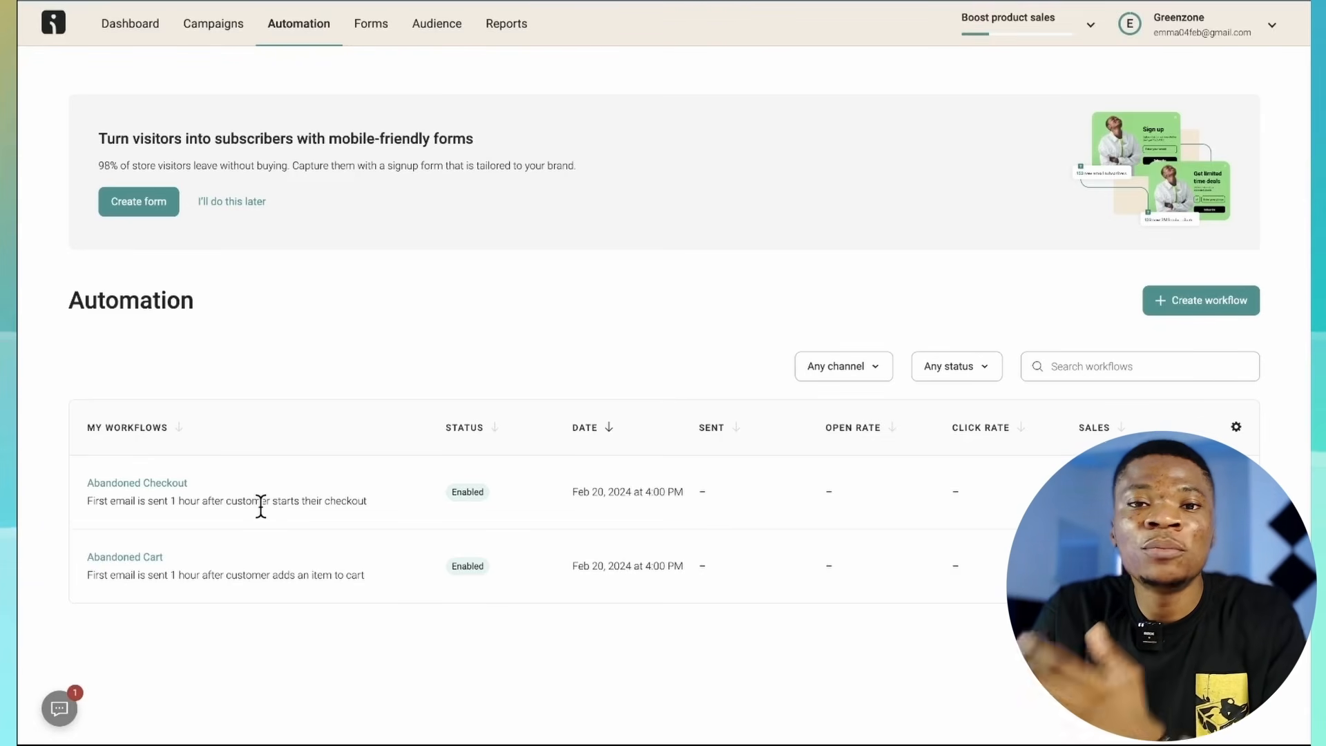
click(155, 482)
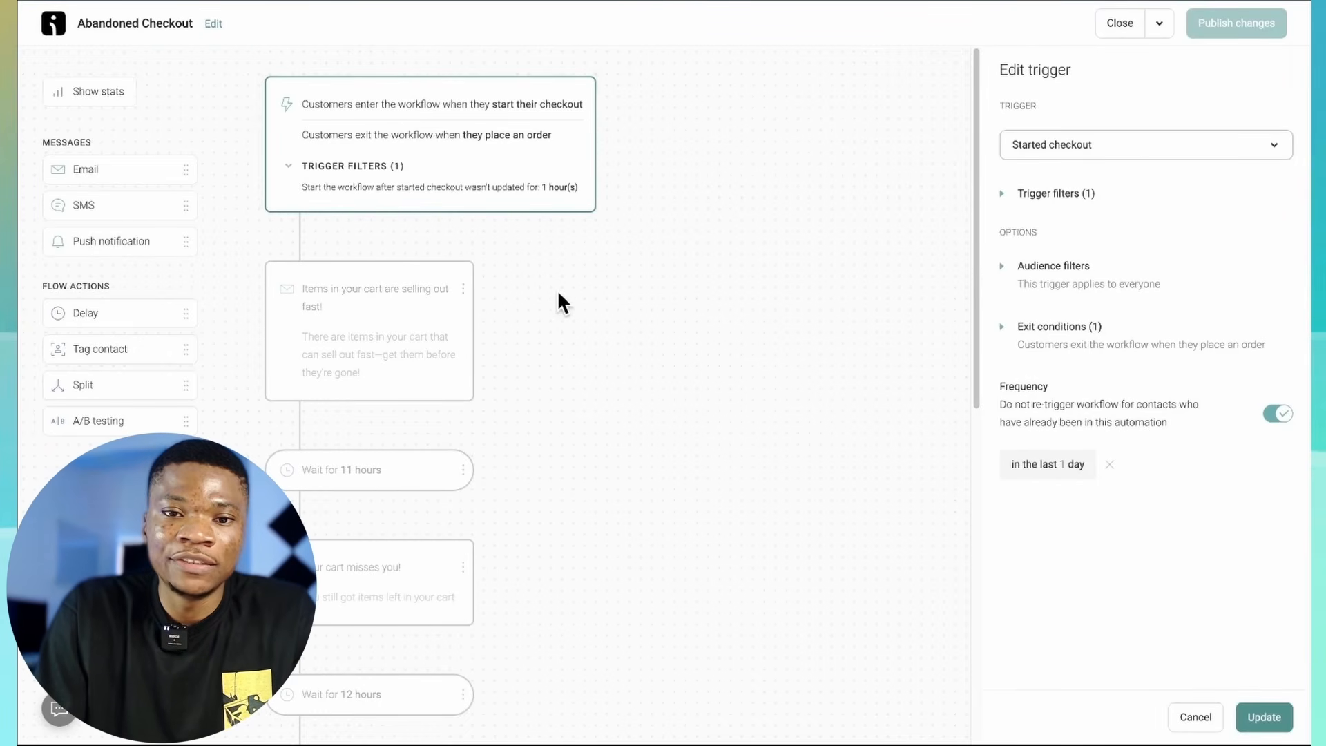
Look through the available trigger events, keeping Started checkout as the trigger
scroll(437, 328, down, 2)
scroll(437, 328, down, 11)
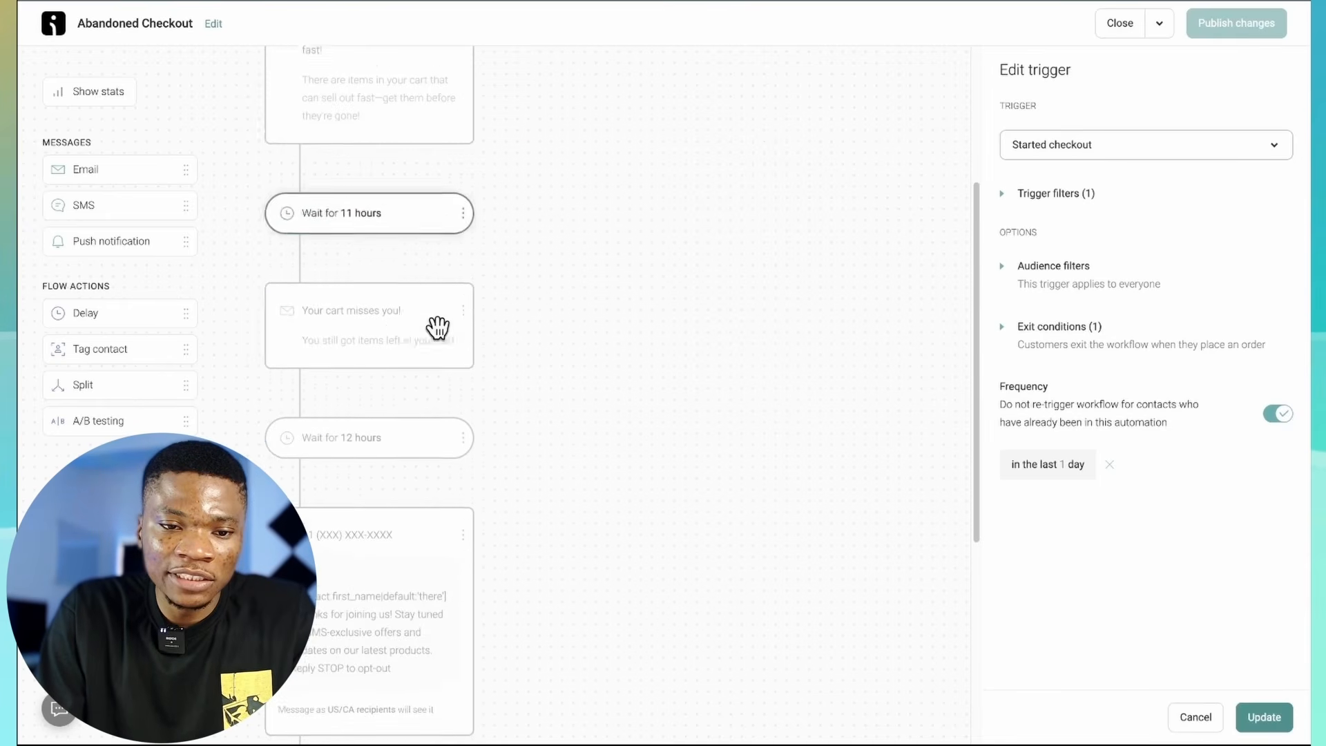
scroll(438, 328, up, 10)
scroll(437, 328, up, 3)
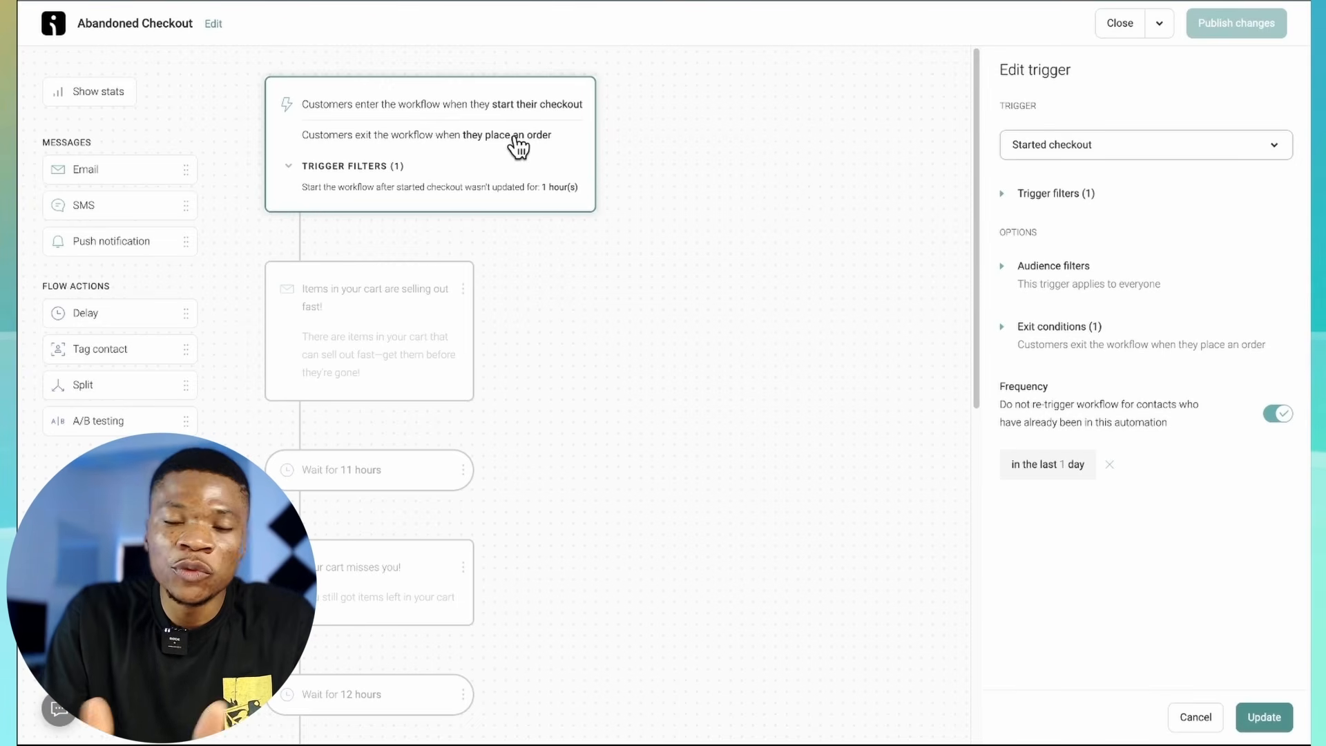
click(1067, 148)
scroll(1098, 305, up, 1)
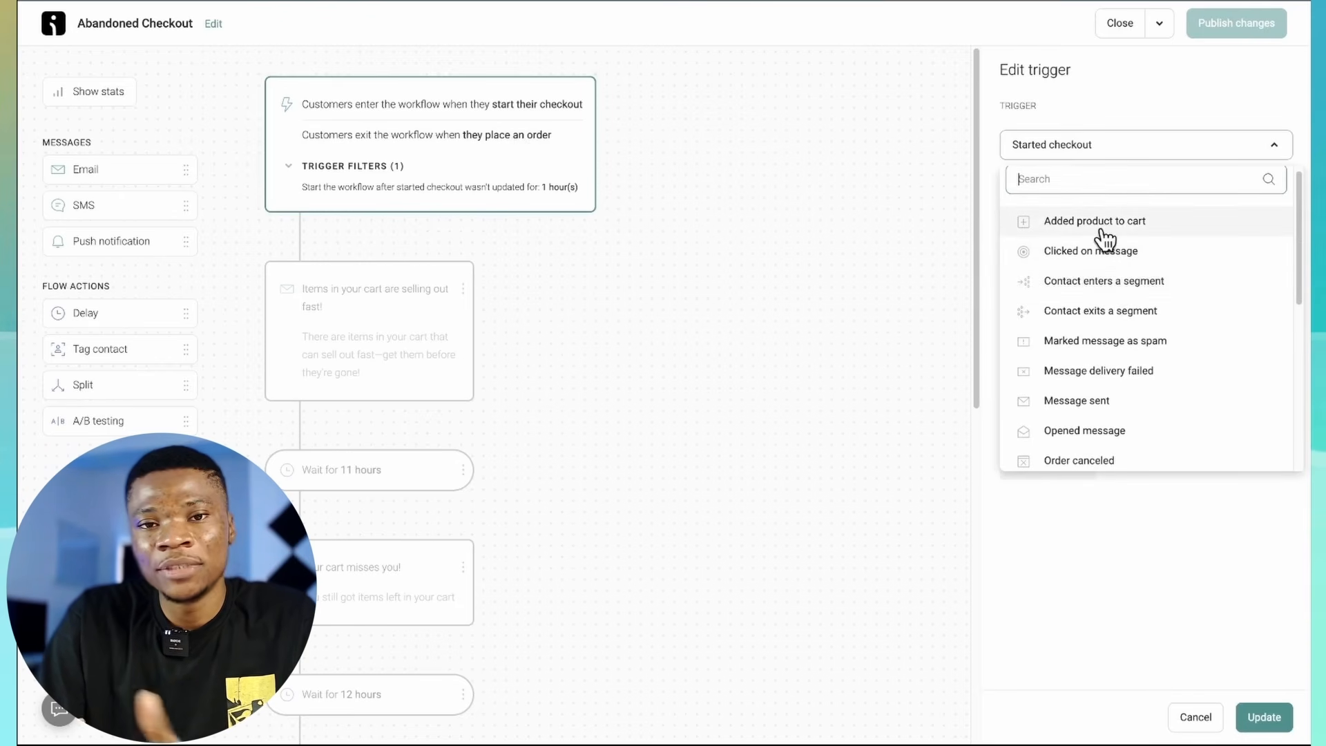
scroll(1115, 269, down, 1)
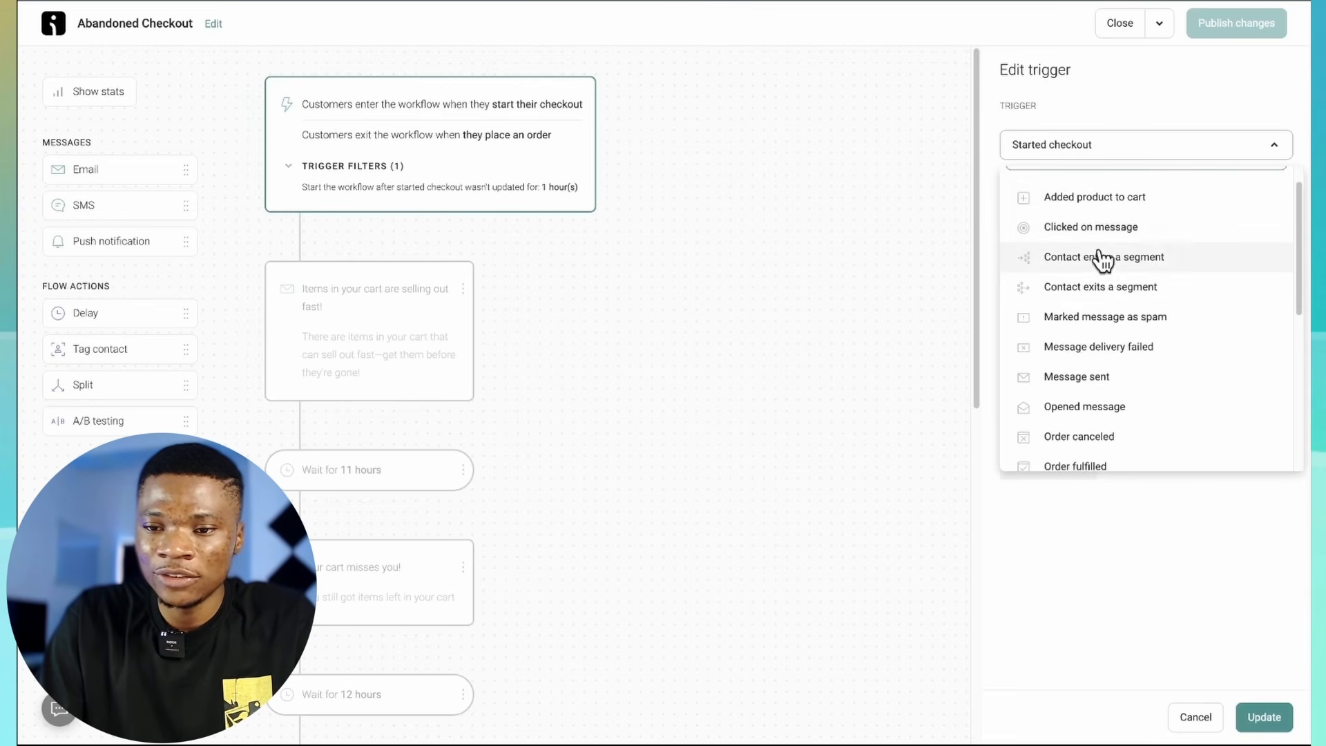
click(1142, 101)
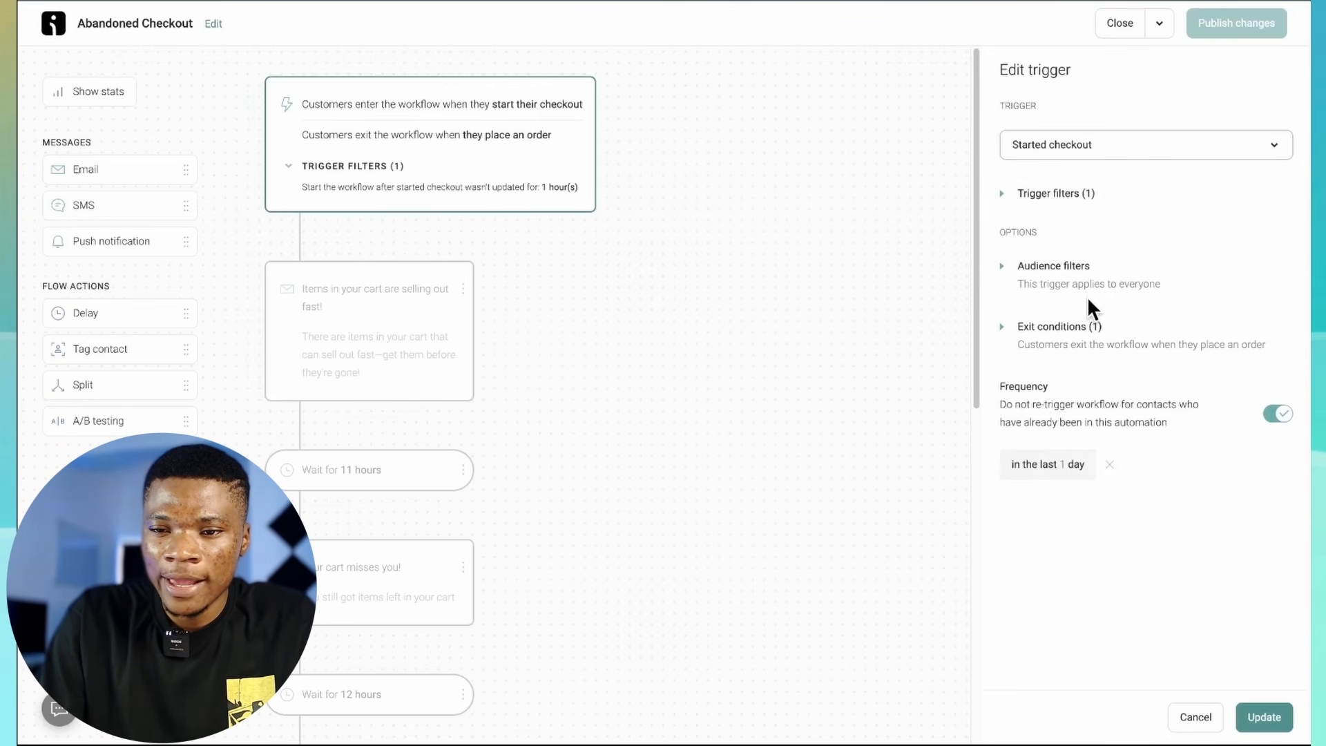
Change the trigger's inactivity time filter from 1 hour to 30 minutes
click(997, 196)
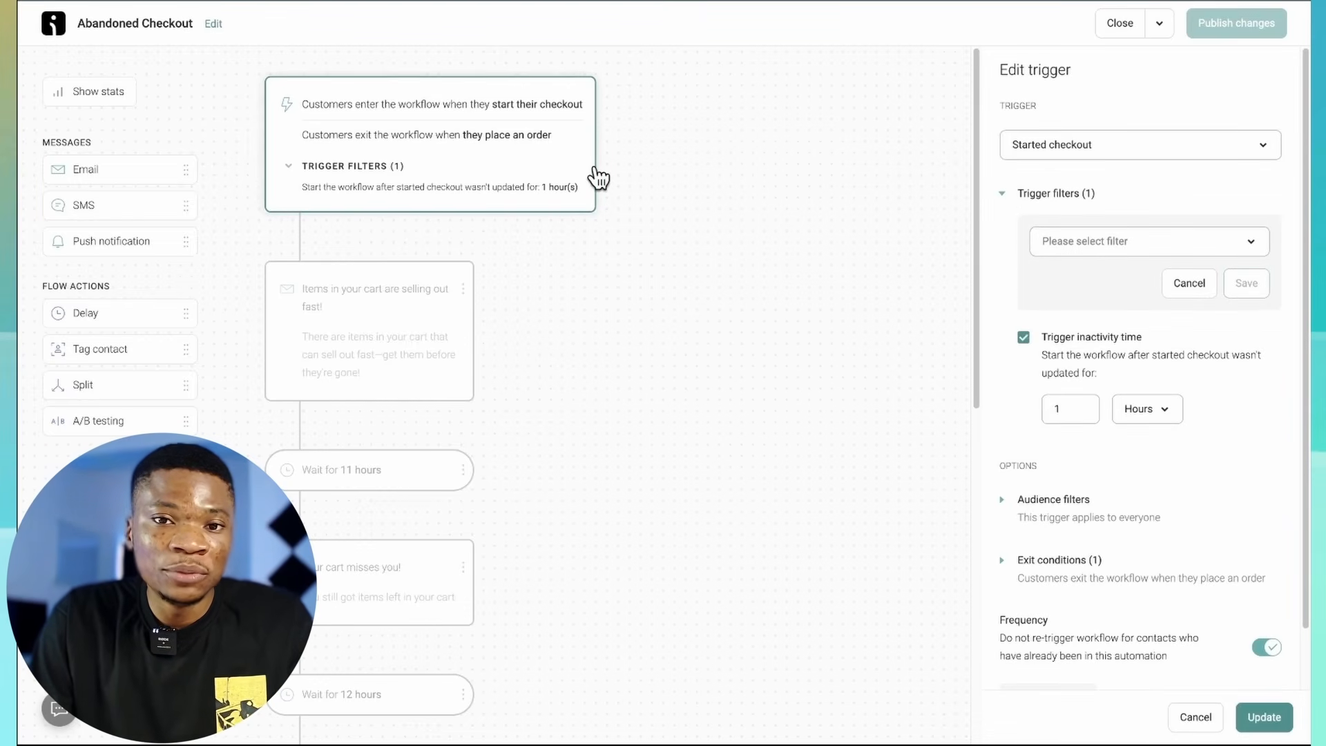
click(1161, 412)
click(1182, 428)
click(1148, 415)
click(1145, 445)
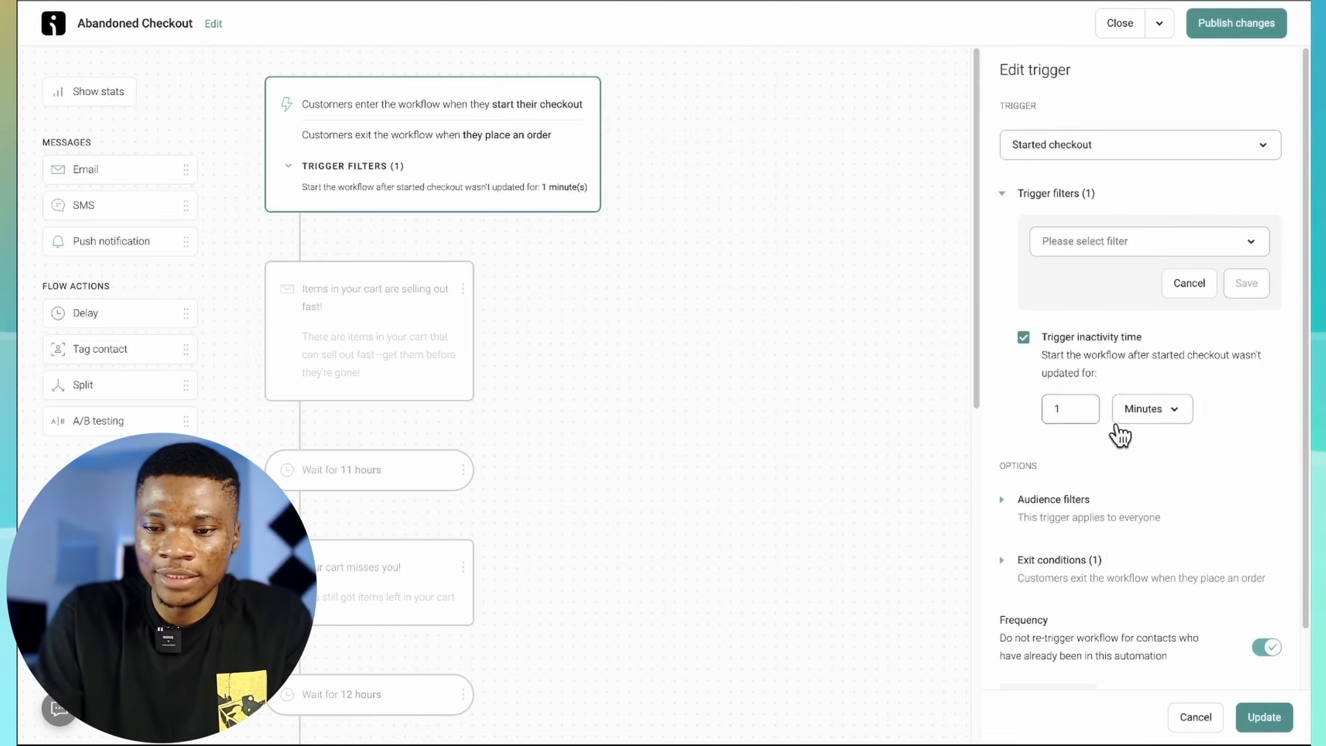
double_click(1057, 408)
text(30)
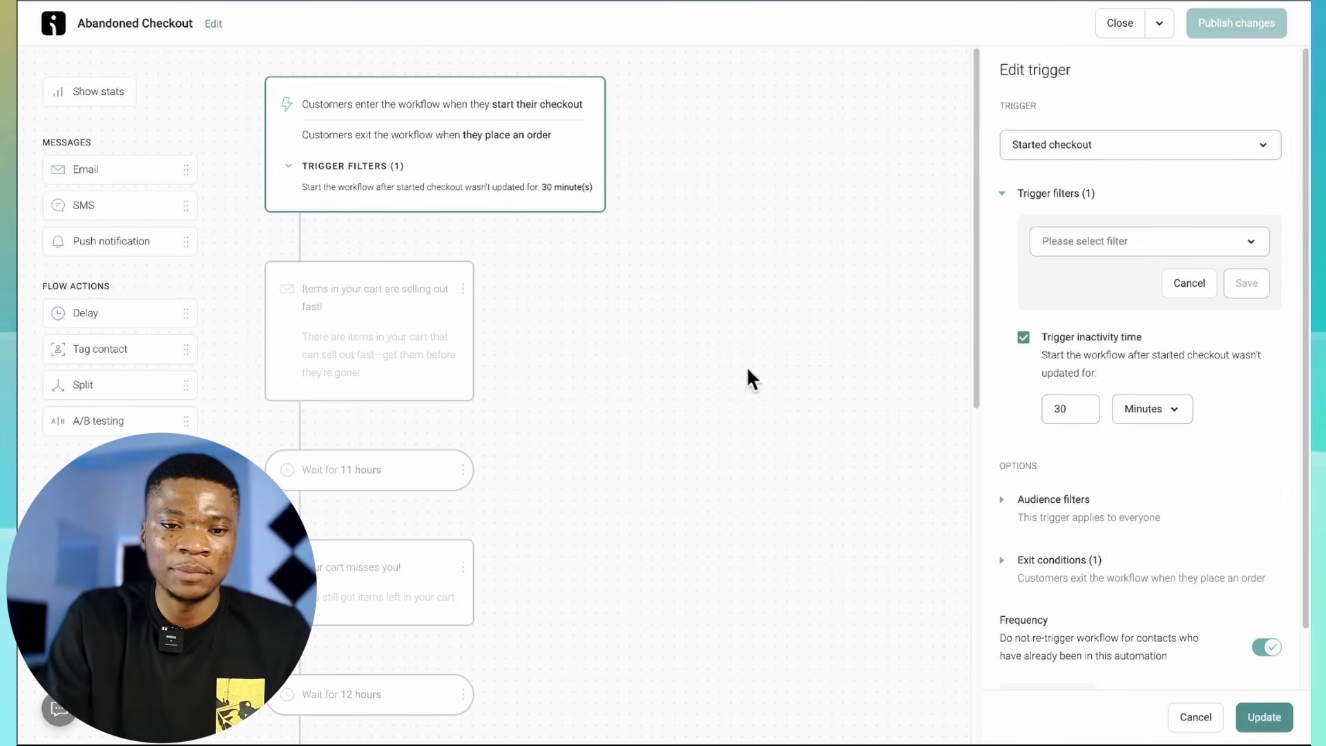
scroll(442, 207, down, 1)
scroll(494, 174, down, 4)
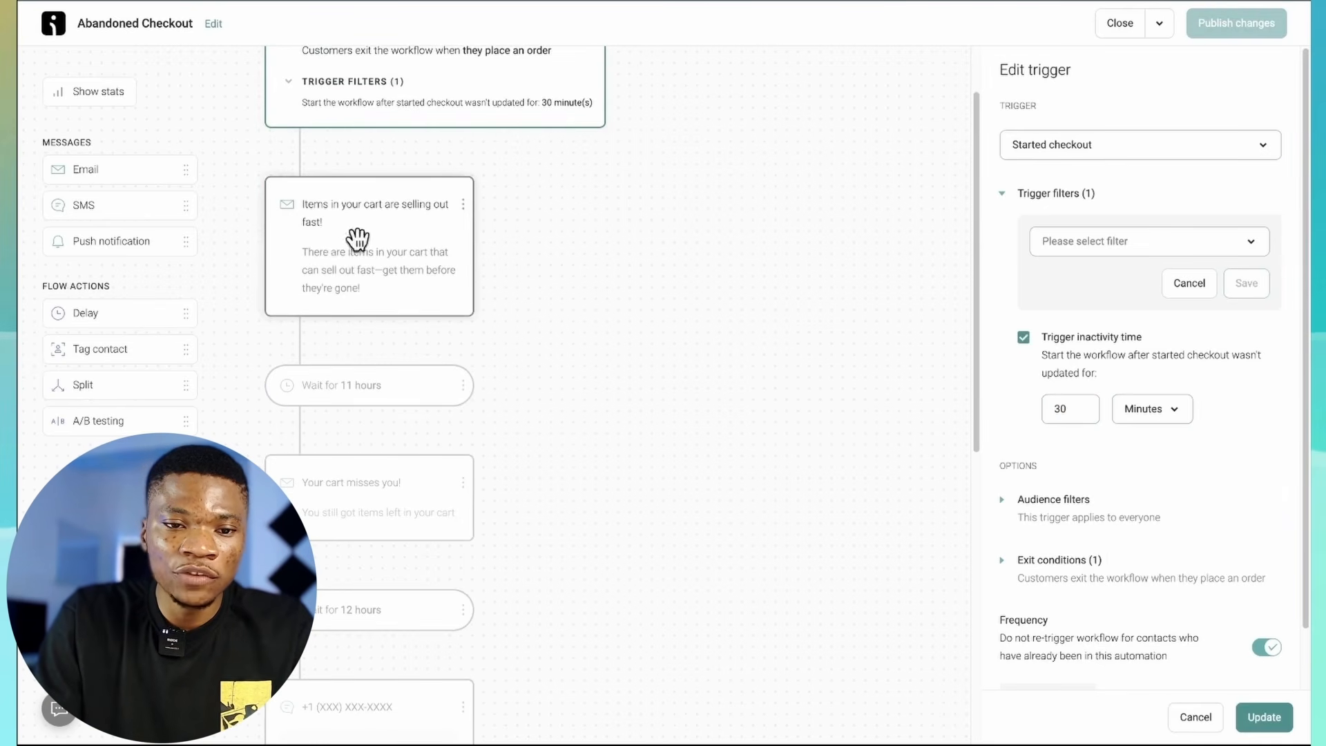
click(367, 237)
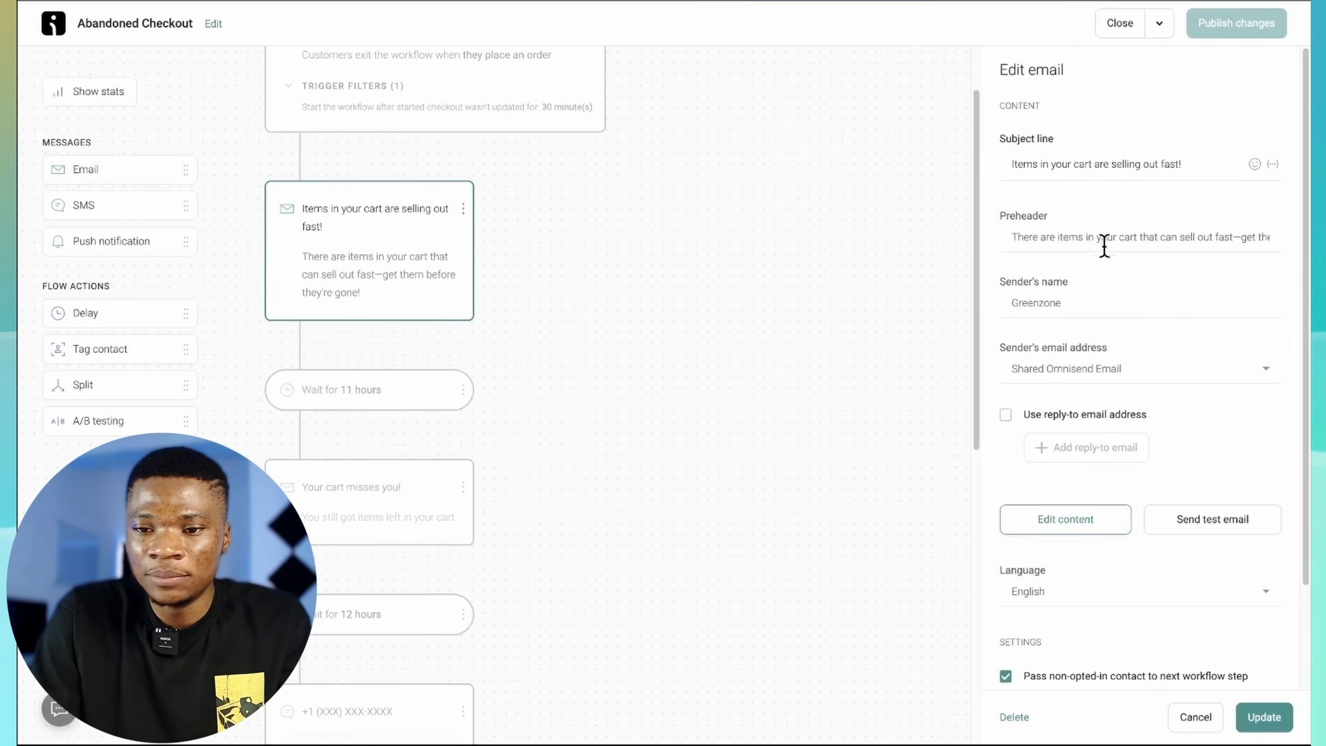
scroll(1109, 276, down, 1)
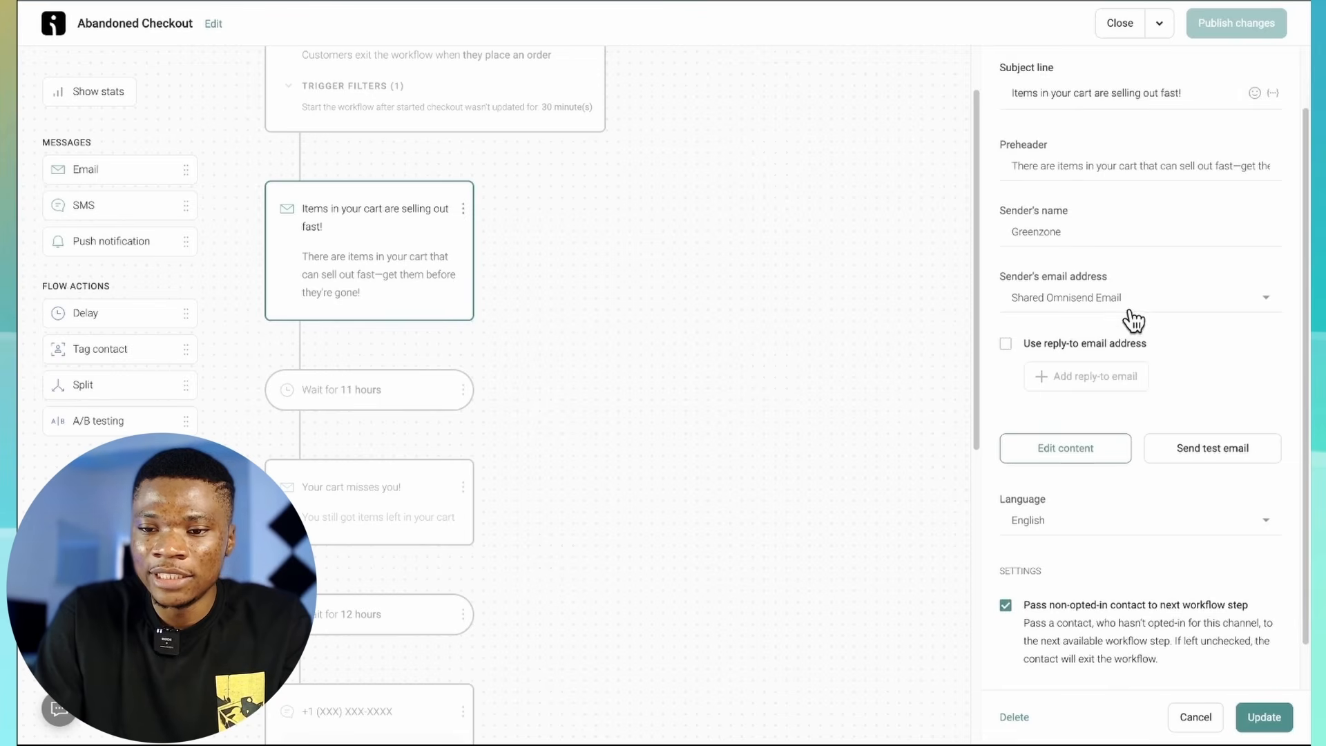
scroll(1134, 320, down, 1)
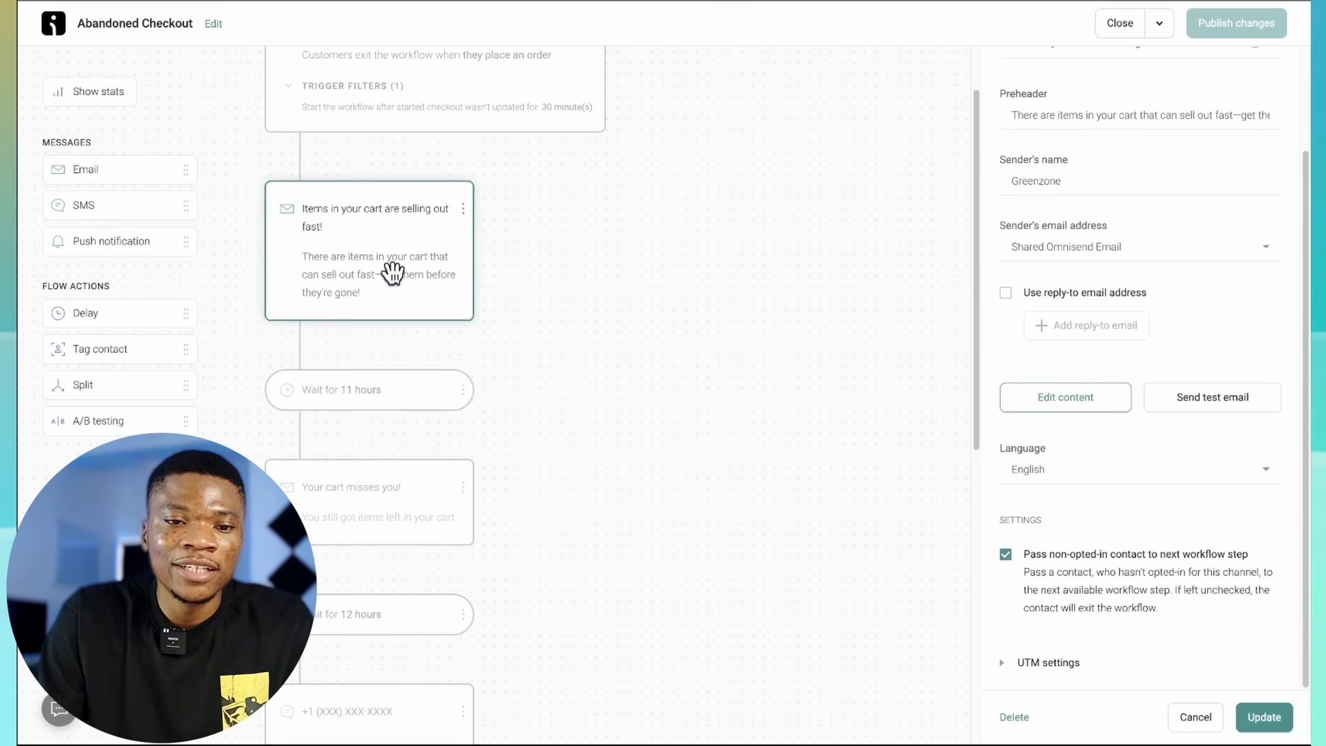
scroll(426, 408, down, 2)
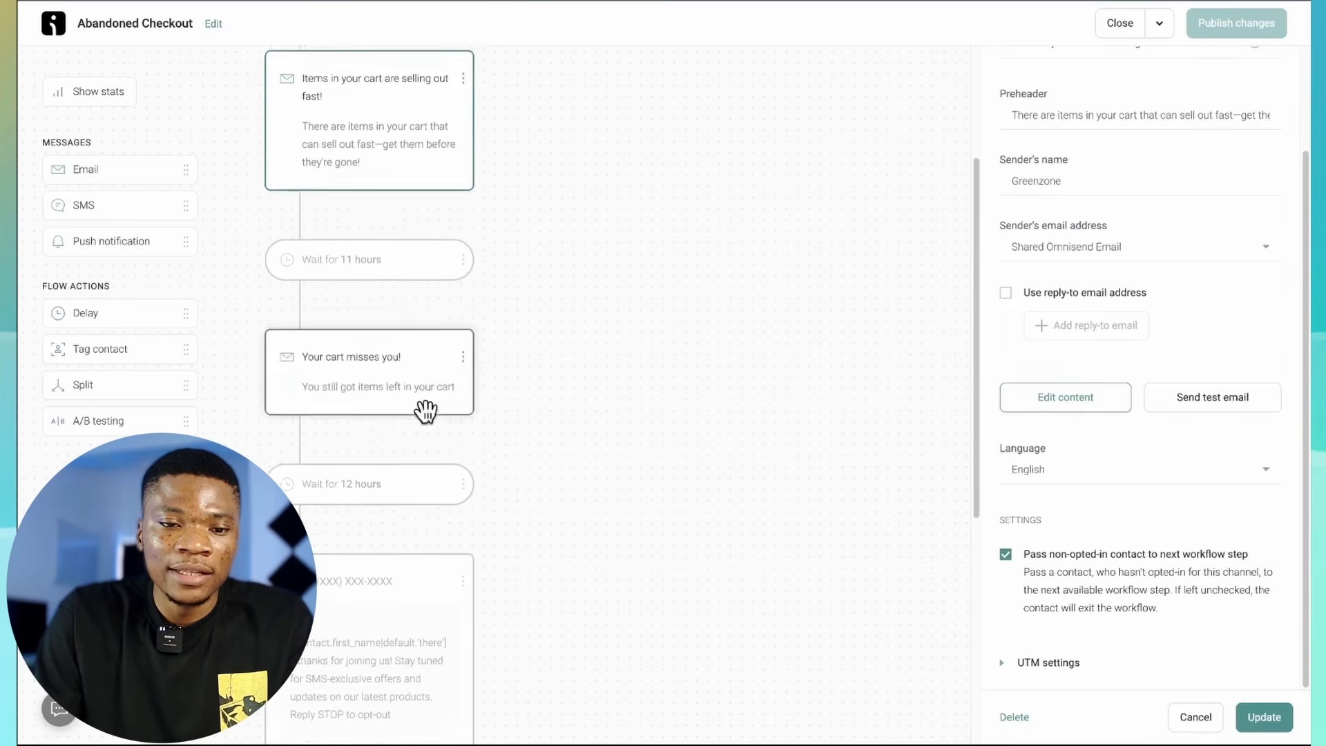
Shorten the wait after the first email from 11 hours to 6 hours
click(360, 259)
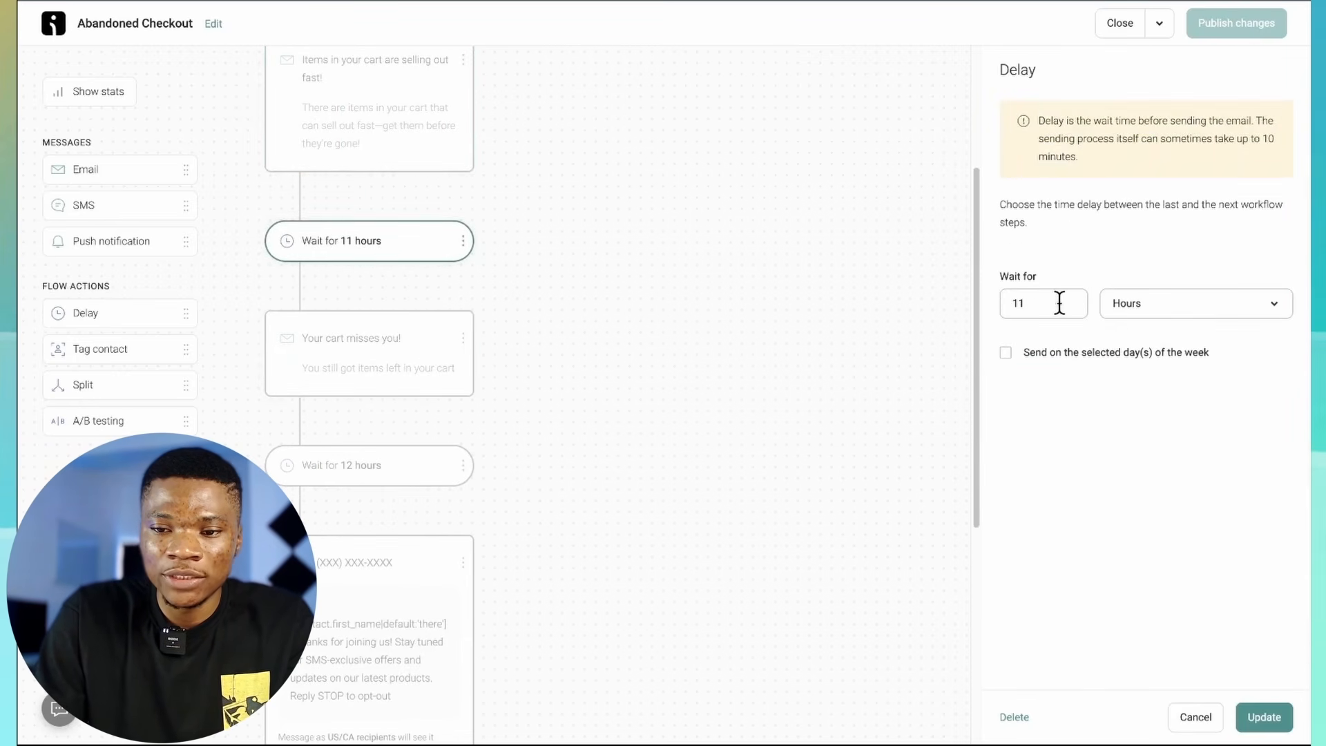
text(6)
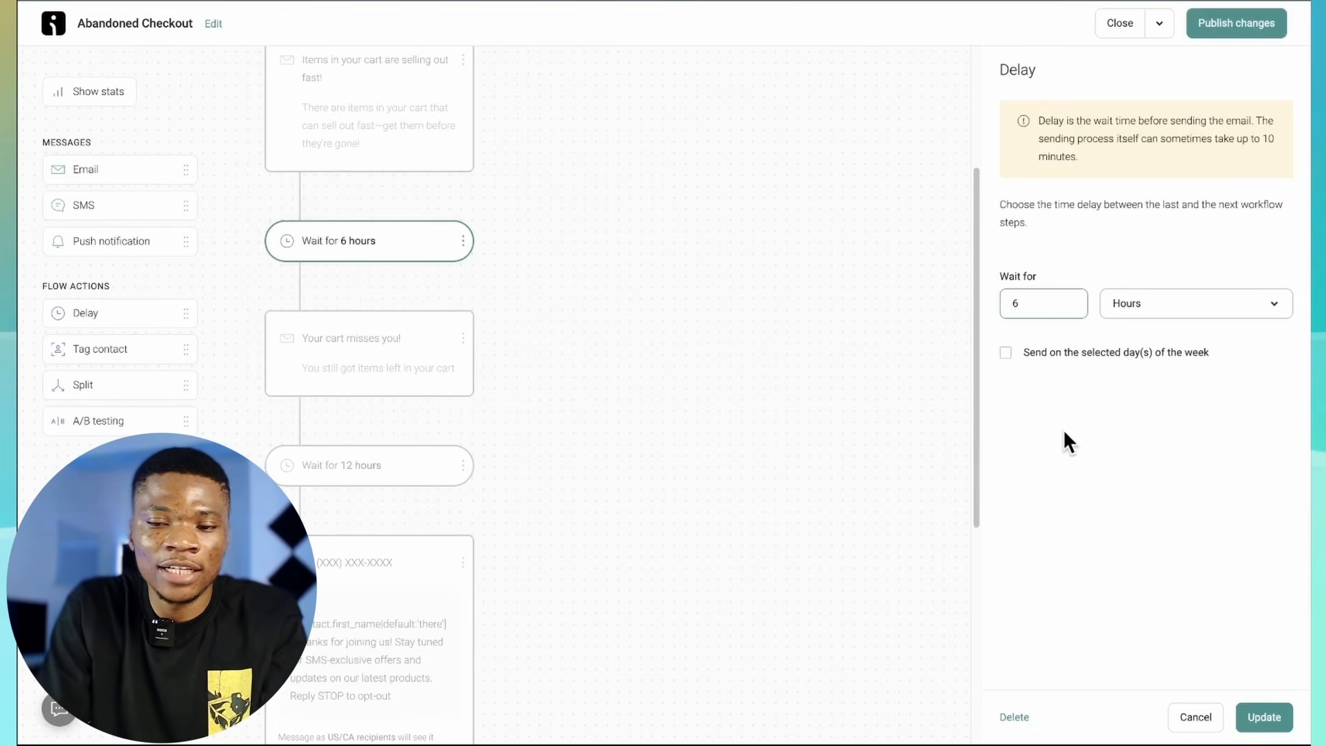
scroll(397, 358, down, 5)
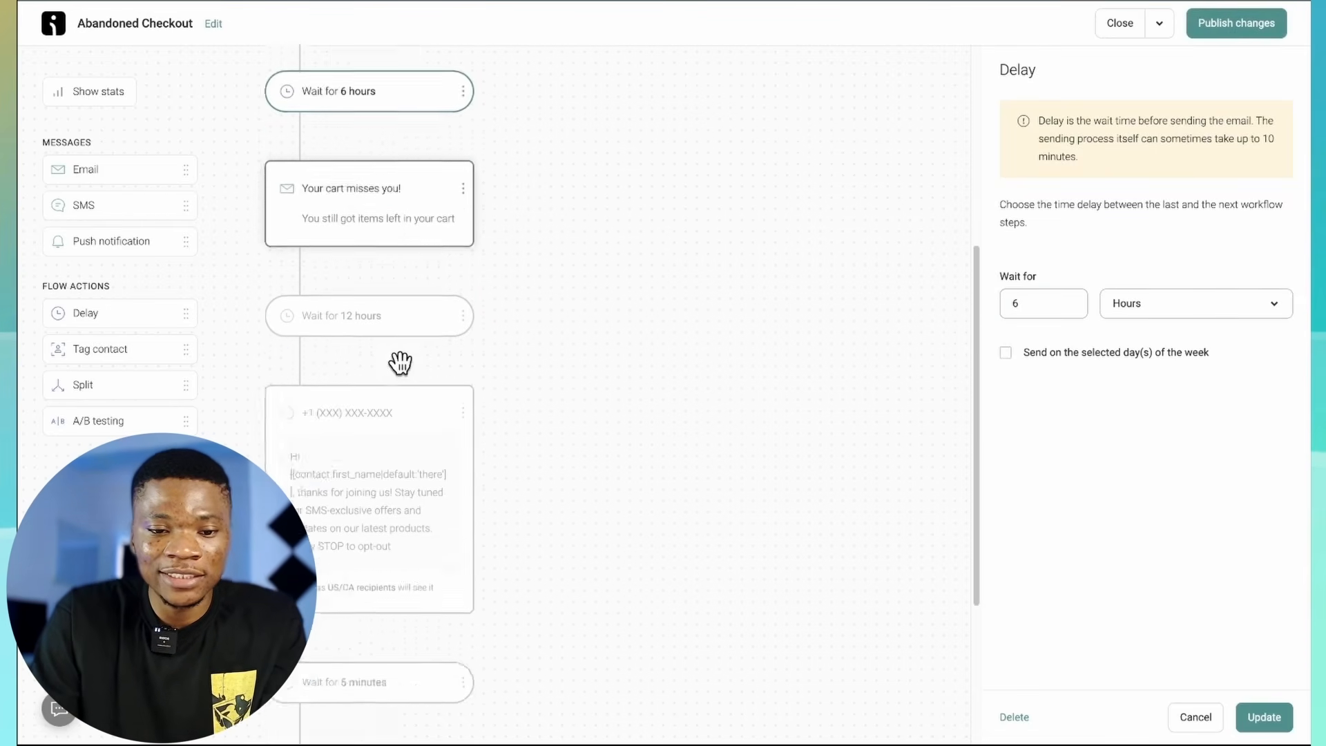
scroll(399, 361, down, 2)
scroll(400, 361, up, 2)
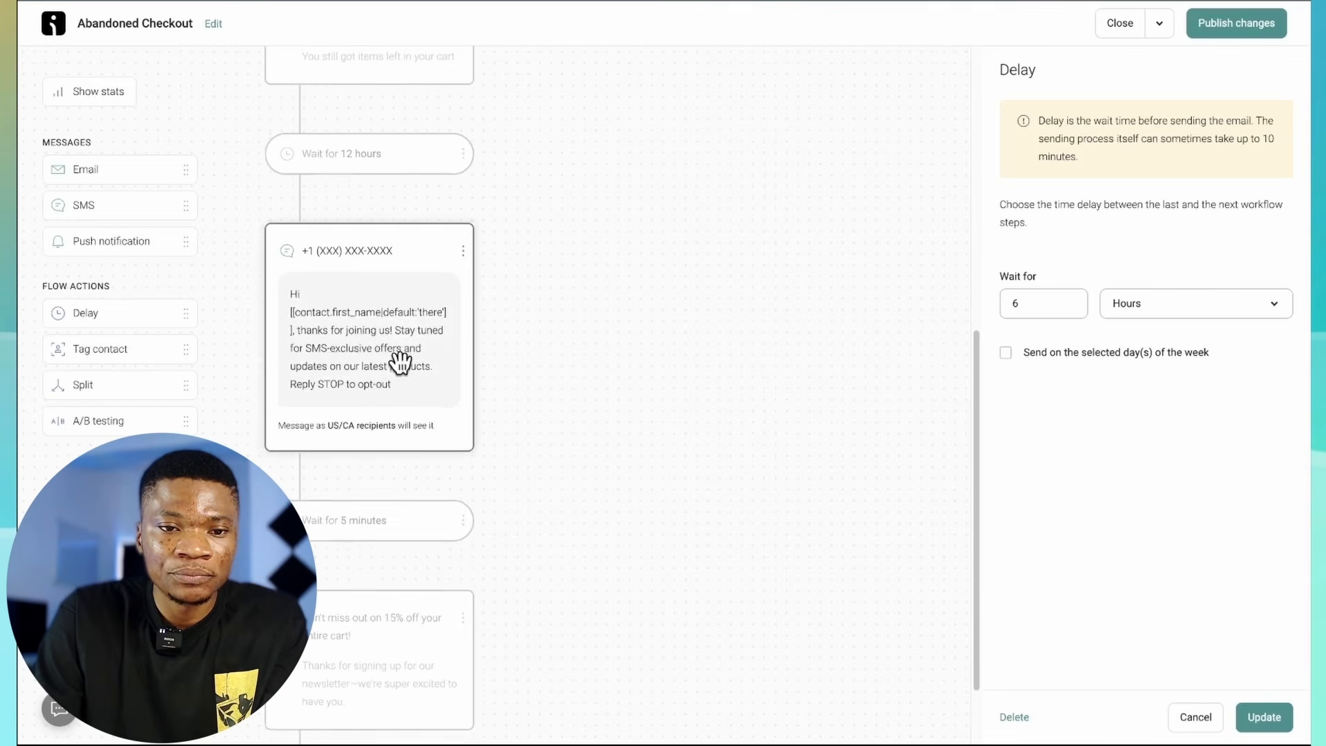
Review the SMS step and workflow layout, then open the Started checkout trigger settings
click(391, 364)
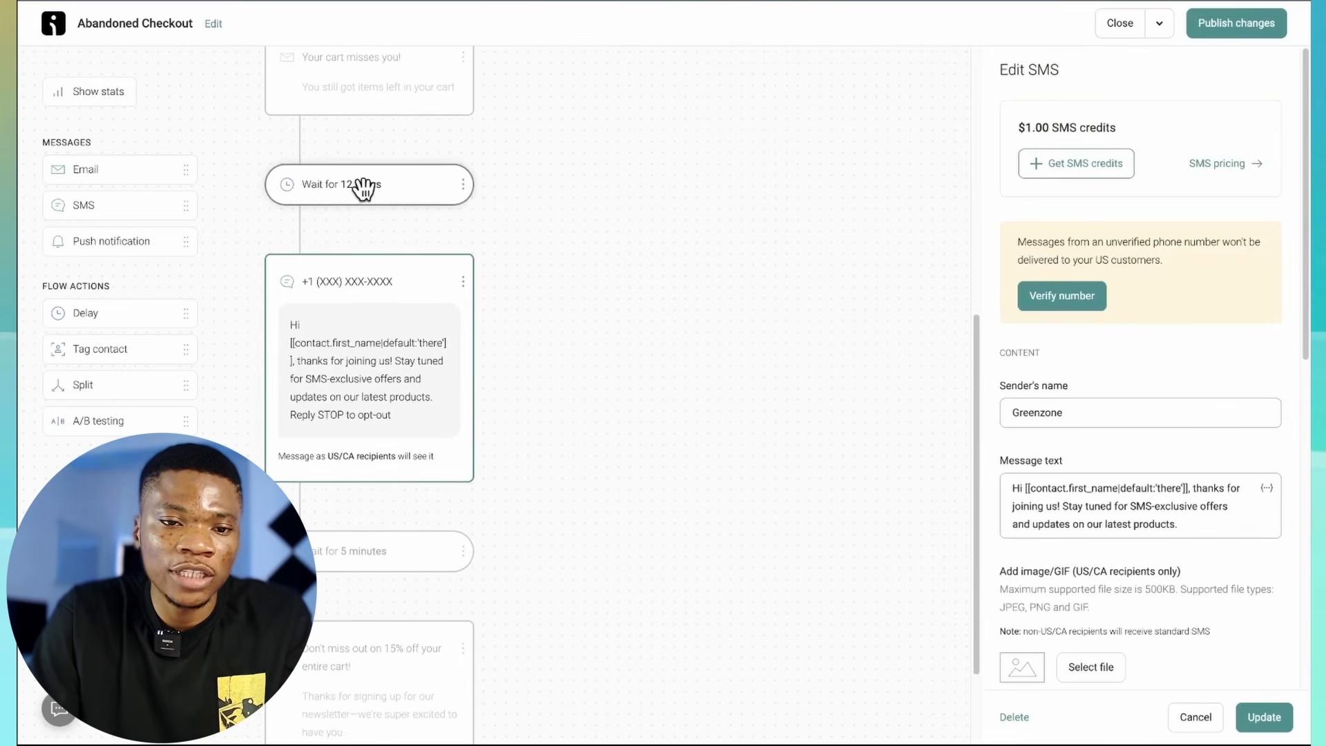
scroll(379, 379, down, 2)
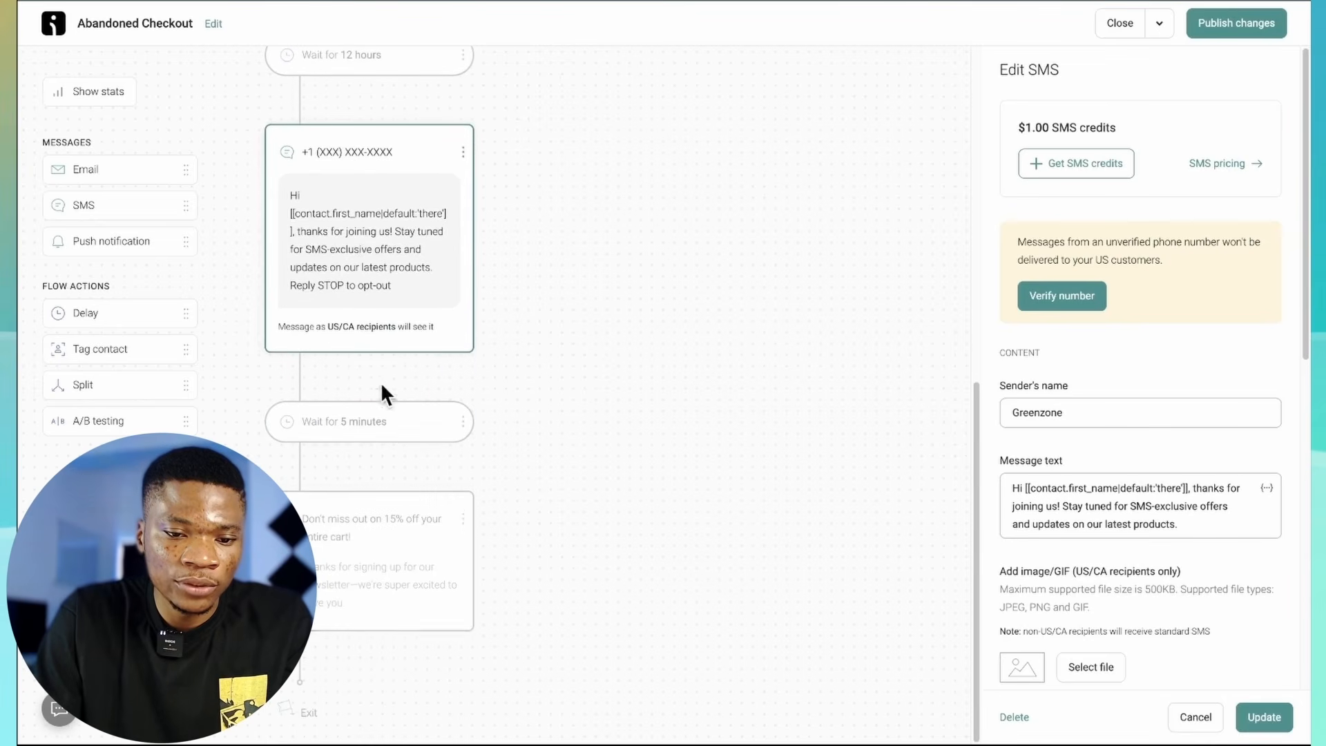
scroll(398, 527, up, 1)
scroll(397, 525, up, 5)
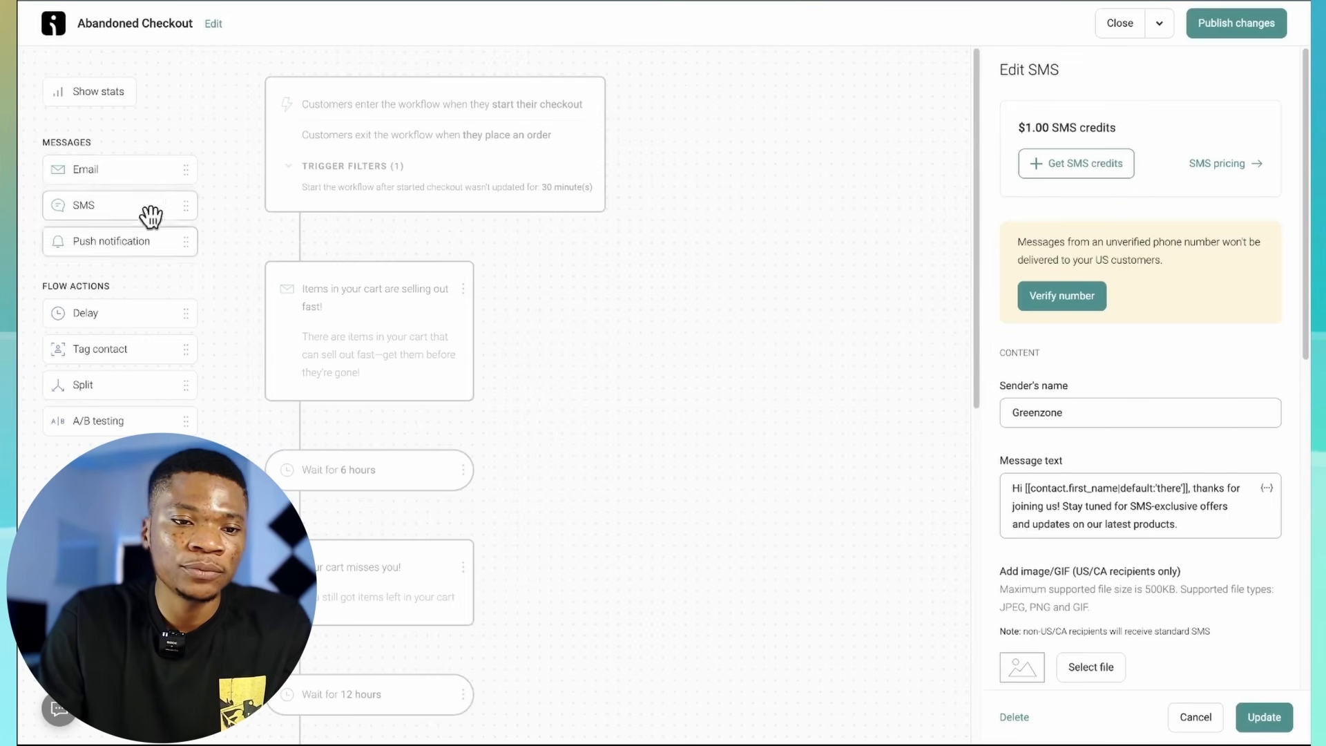
mouse_move(89, 178)
mouse_down()
mouse_move(298, 242)
mouse_move(83, 183)
mouse_up()
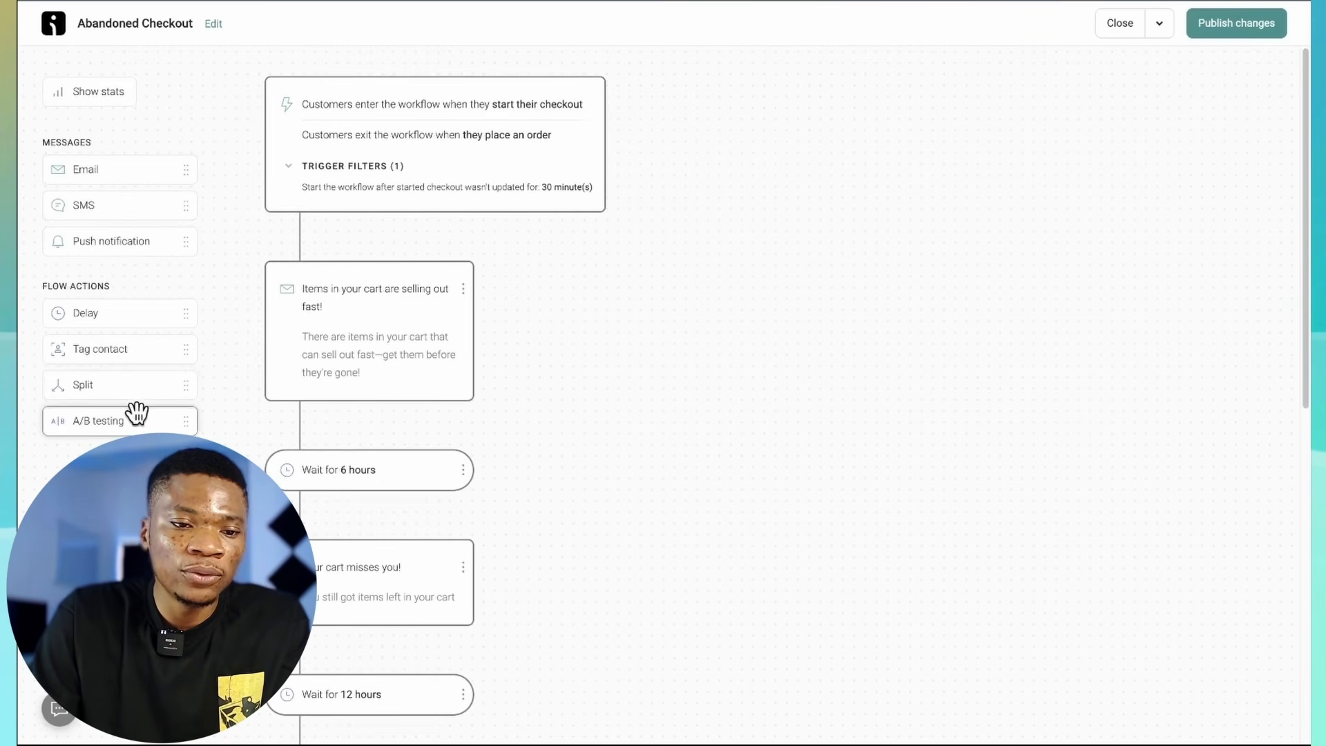
scroll(562, 399, down, 5)
scroll(561, 398, down, 5)
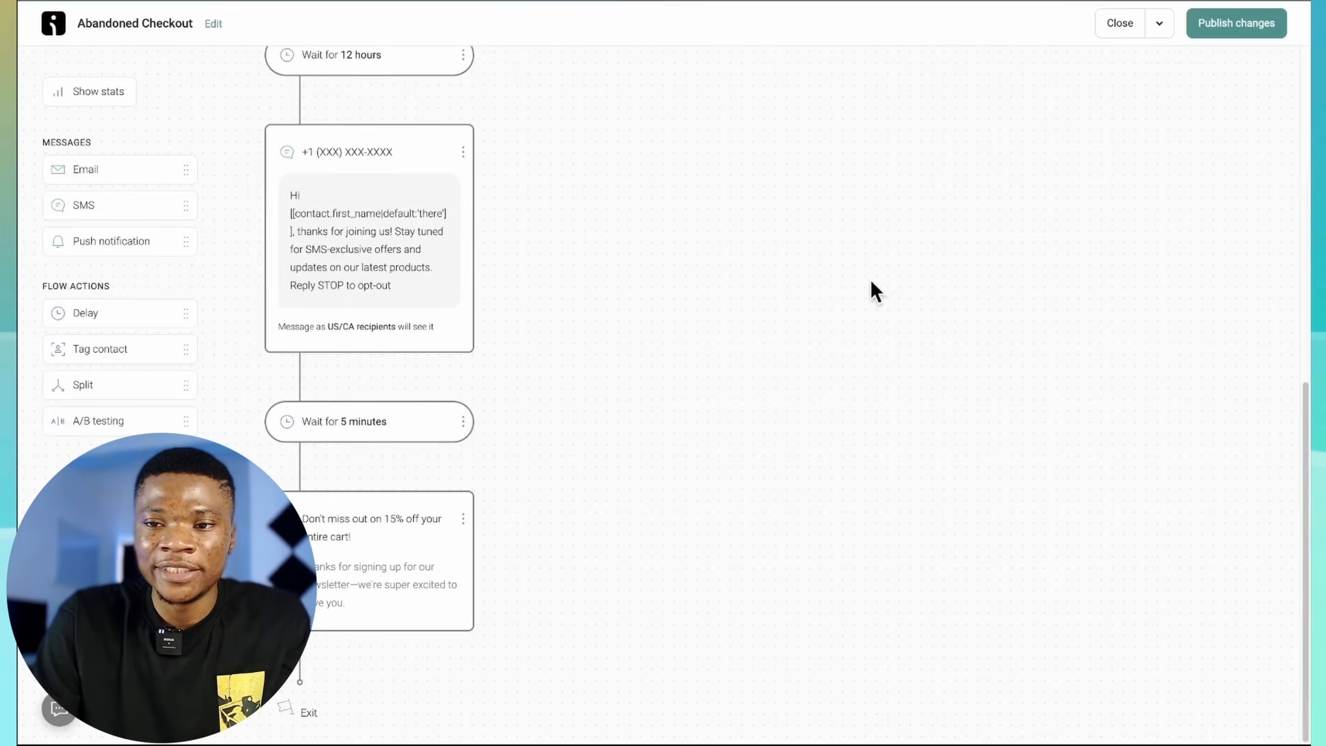
scroll(812, 287, up, 10)
click(570, 183)
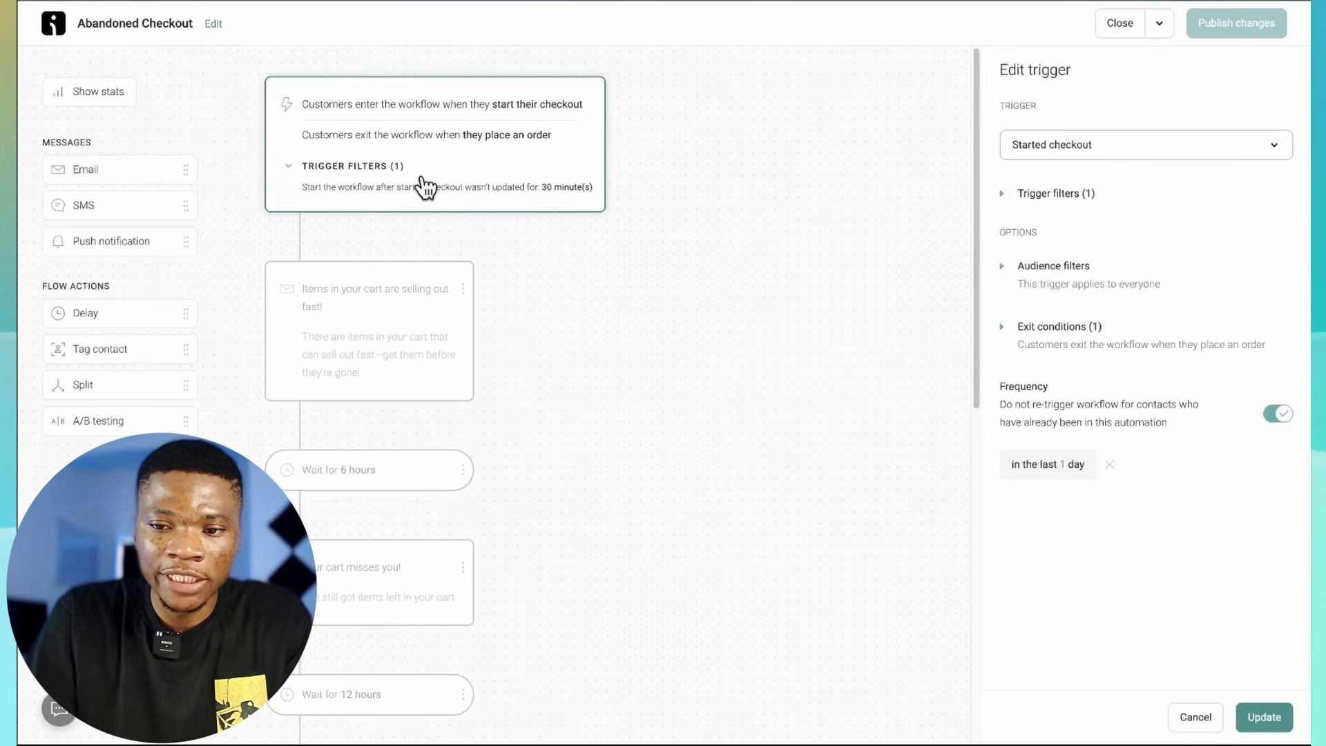
Set the trigger's inactivity time to 1 minute
click(1003, 198)
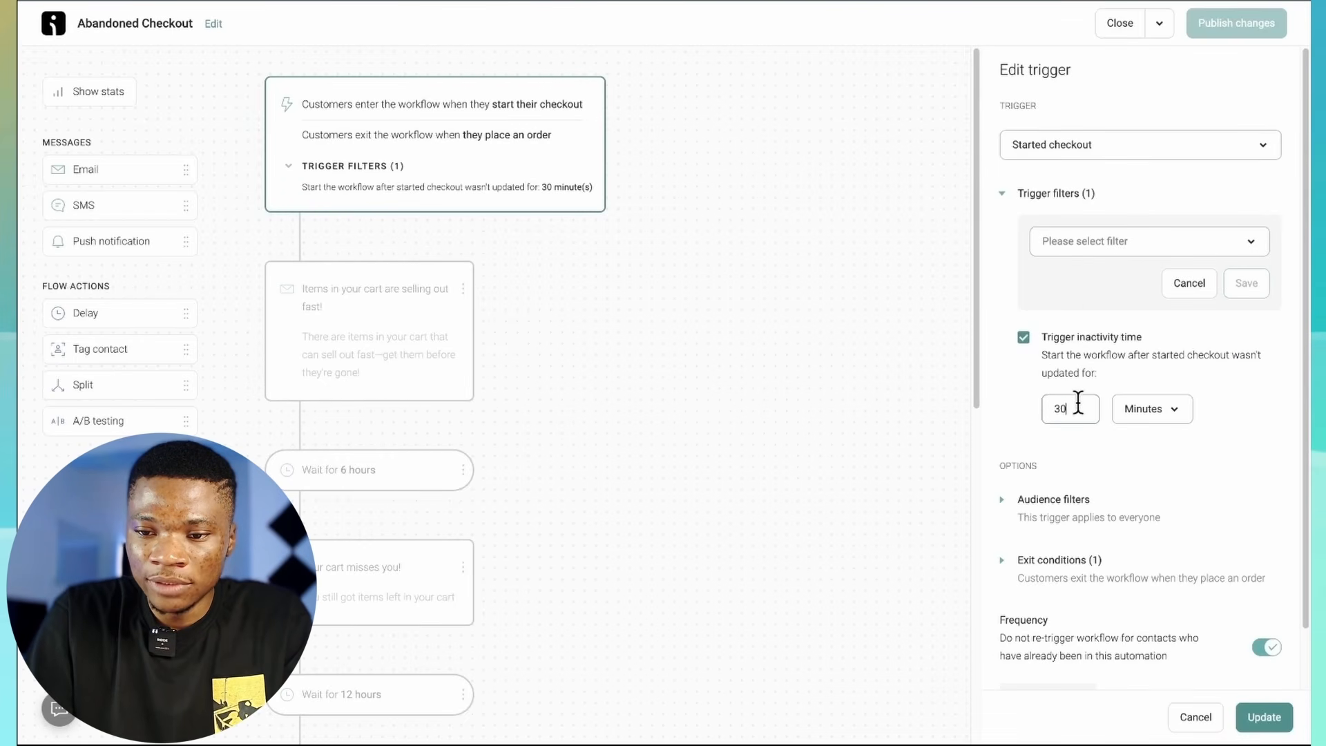
text(1)
click(1174, 411)
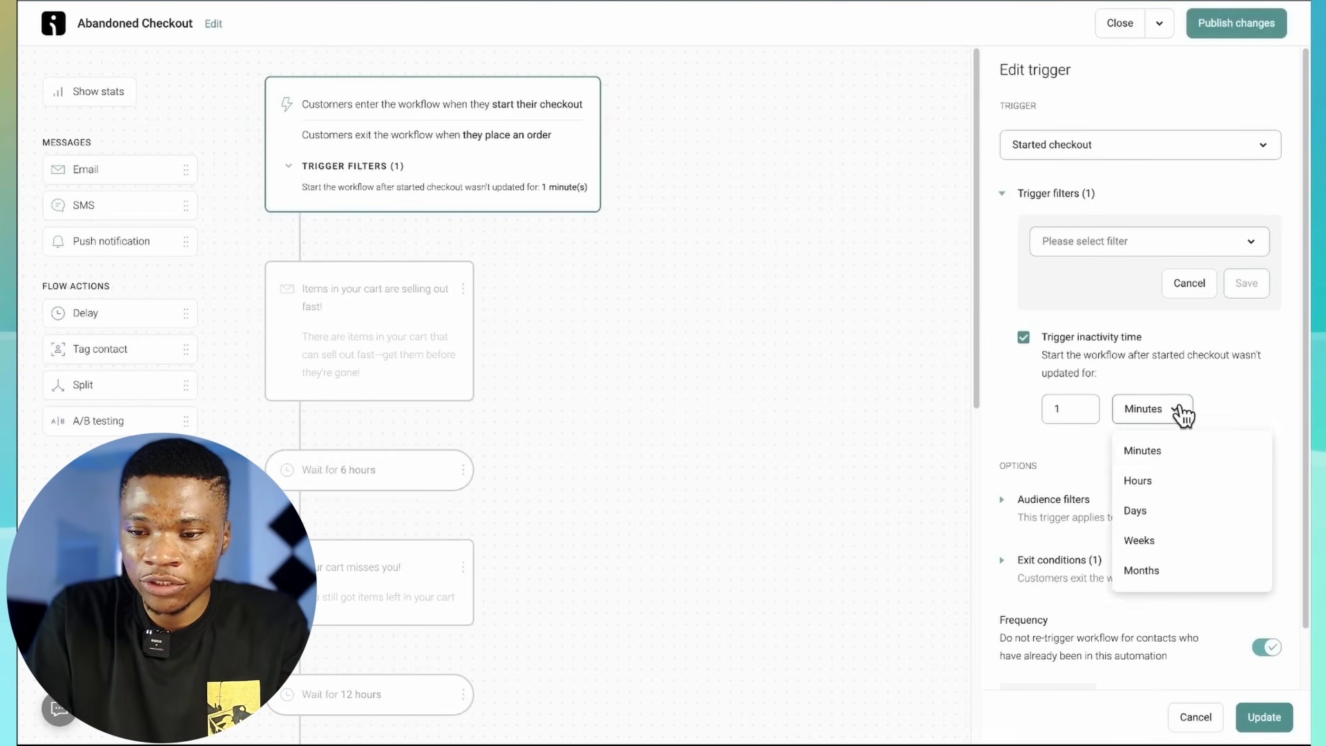
click(1172, 456)
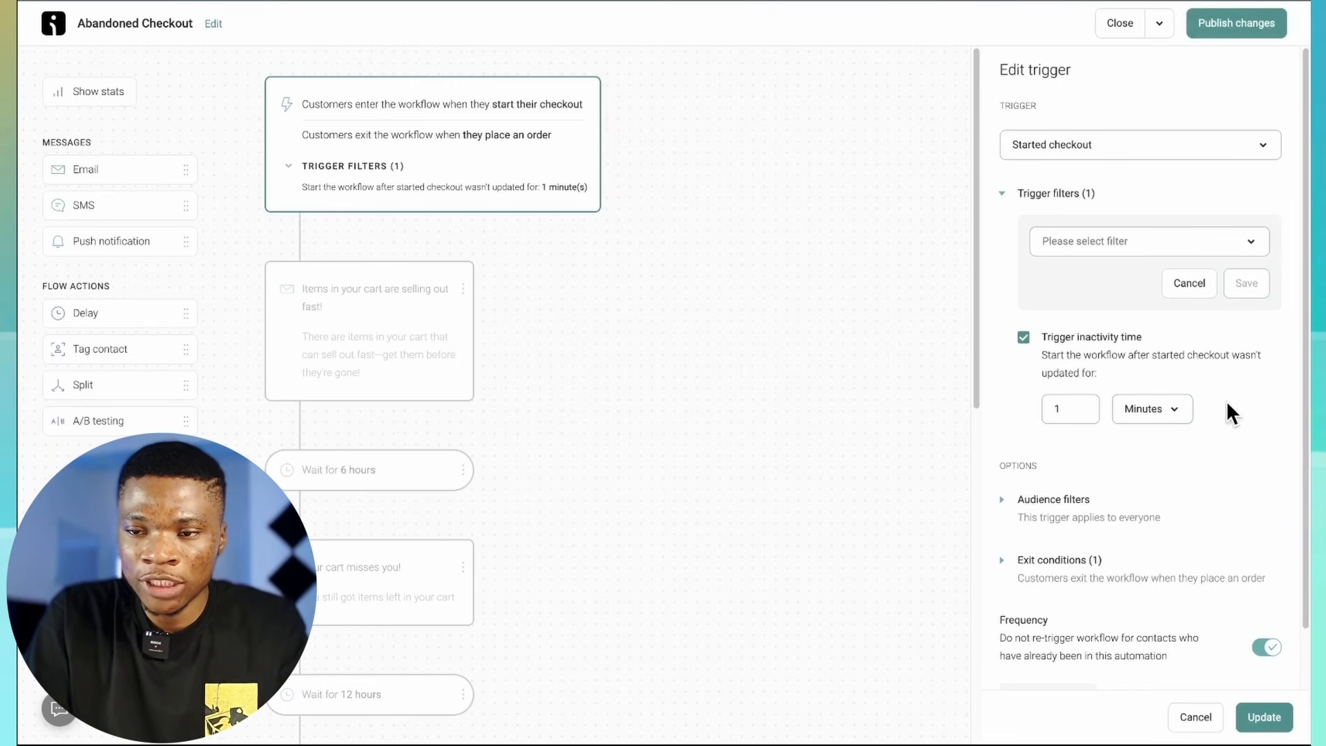
Publish the workflow changes, letting contacts already inside finish the workflow
click(1233, 28)
click(492, 366)
click(834, 464)
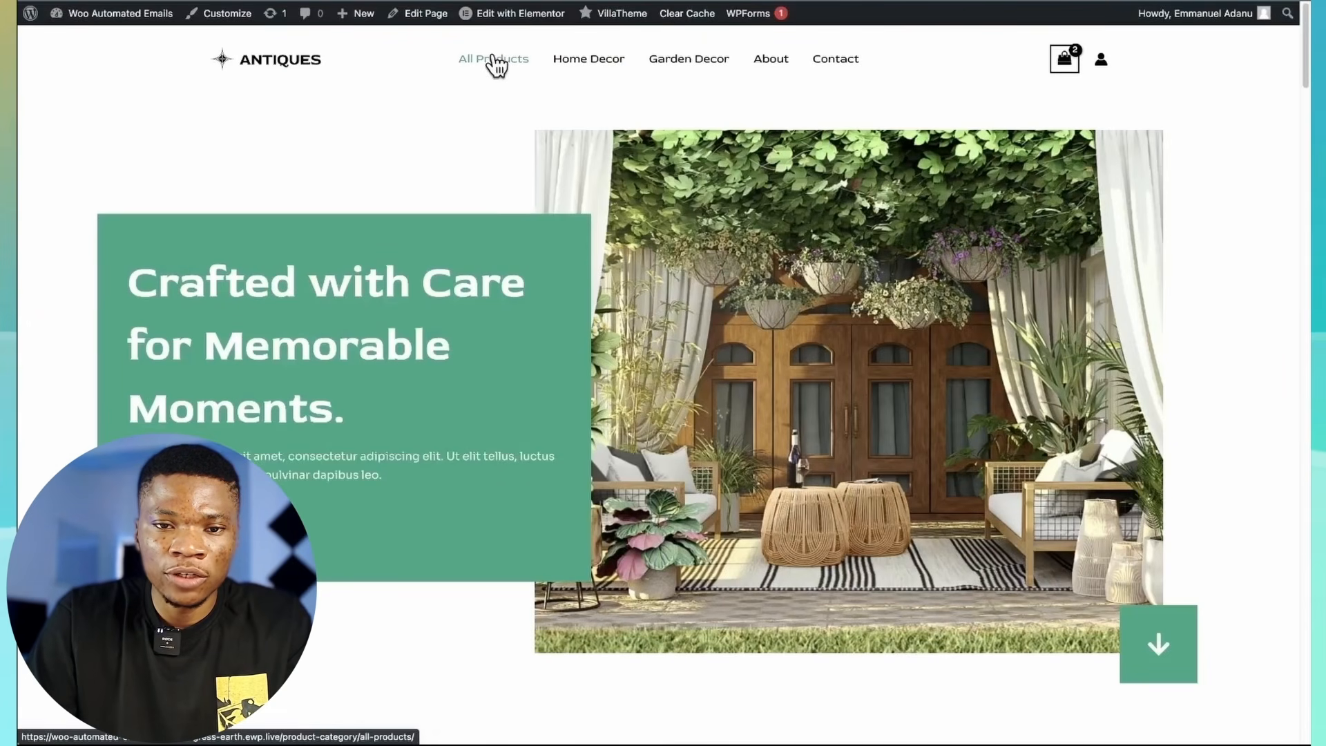
Add Golden Lamps to the cart, proceed to checkout, then leave for the ANTIQUES homepage
click(496, 62)
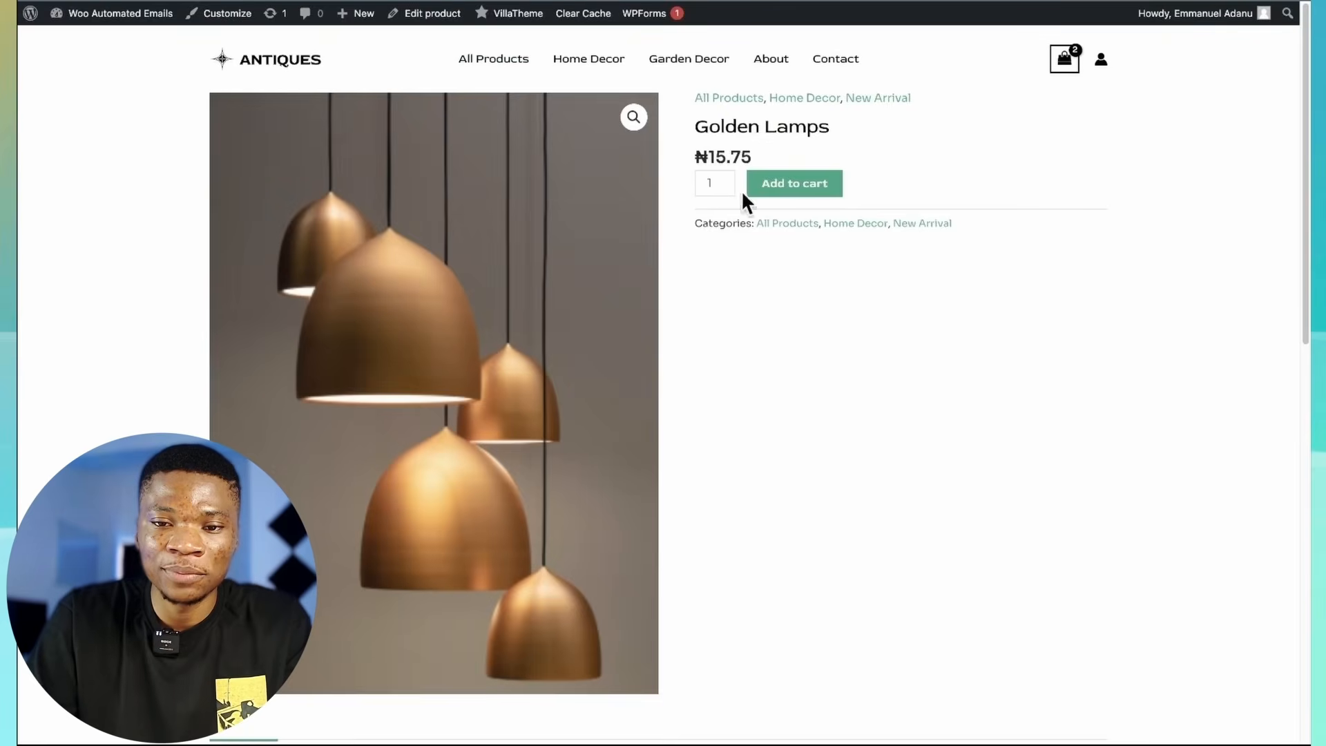
click(794, 188)
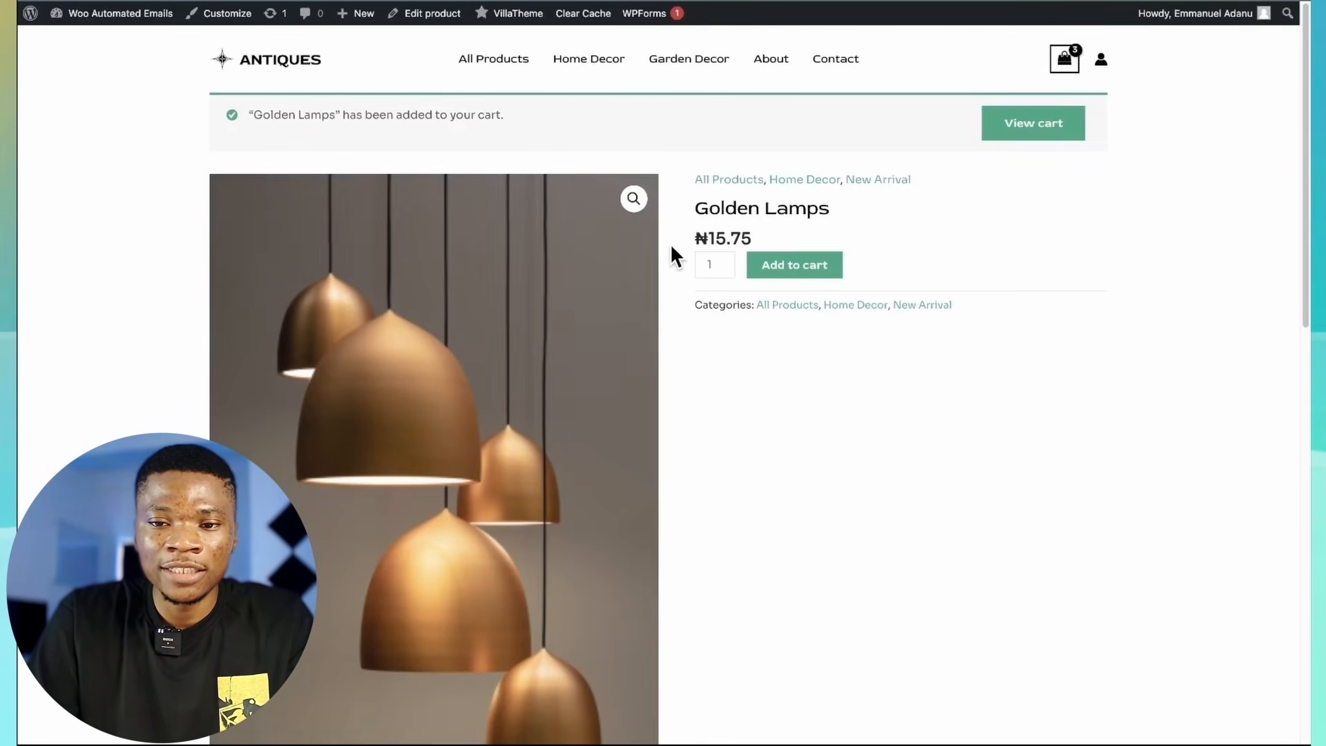
click(1030, 133)
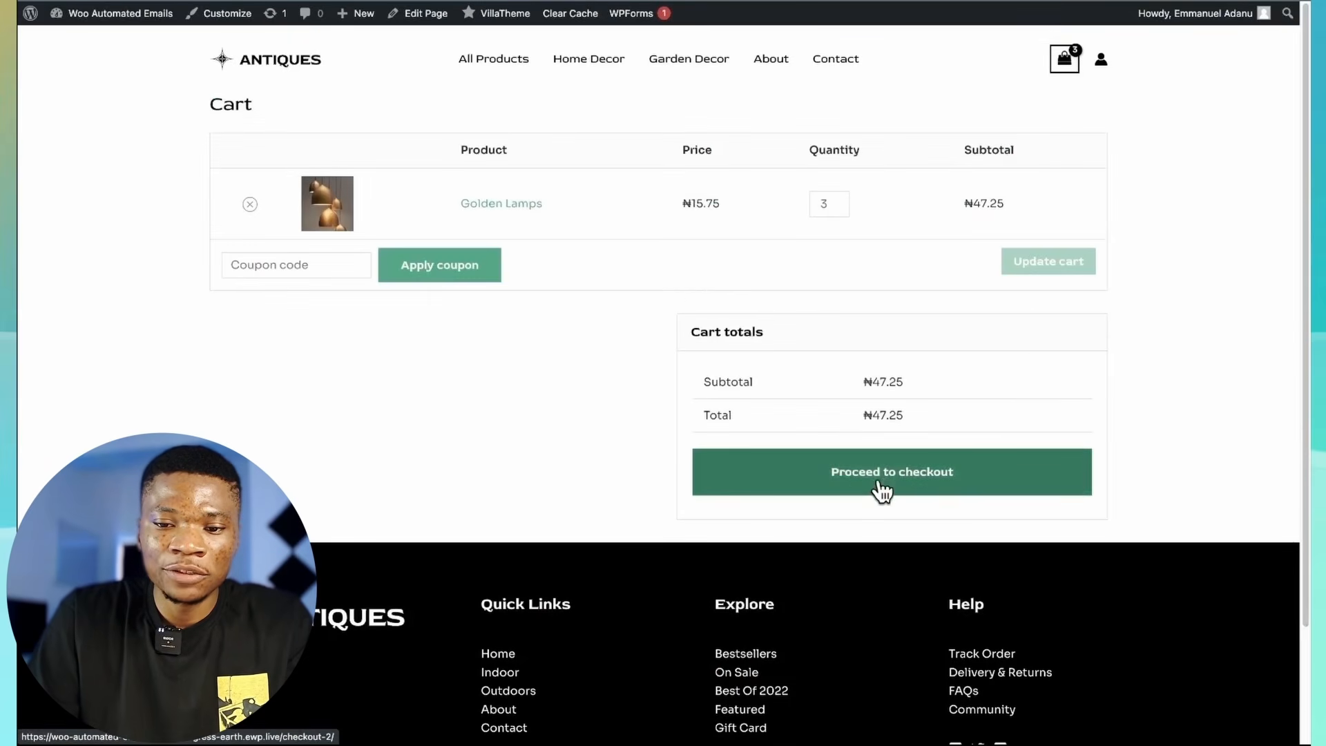
click(881, 486)
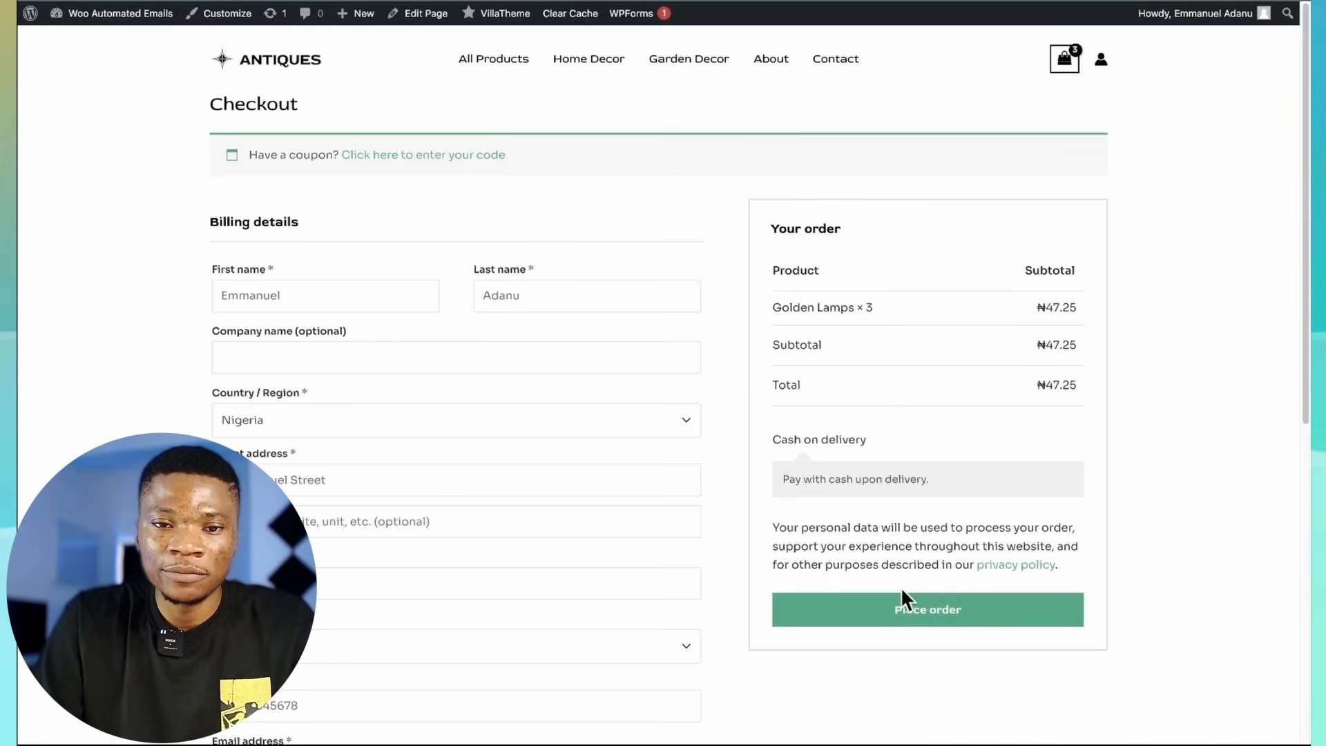
click(310, 70)
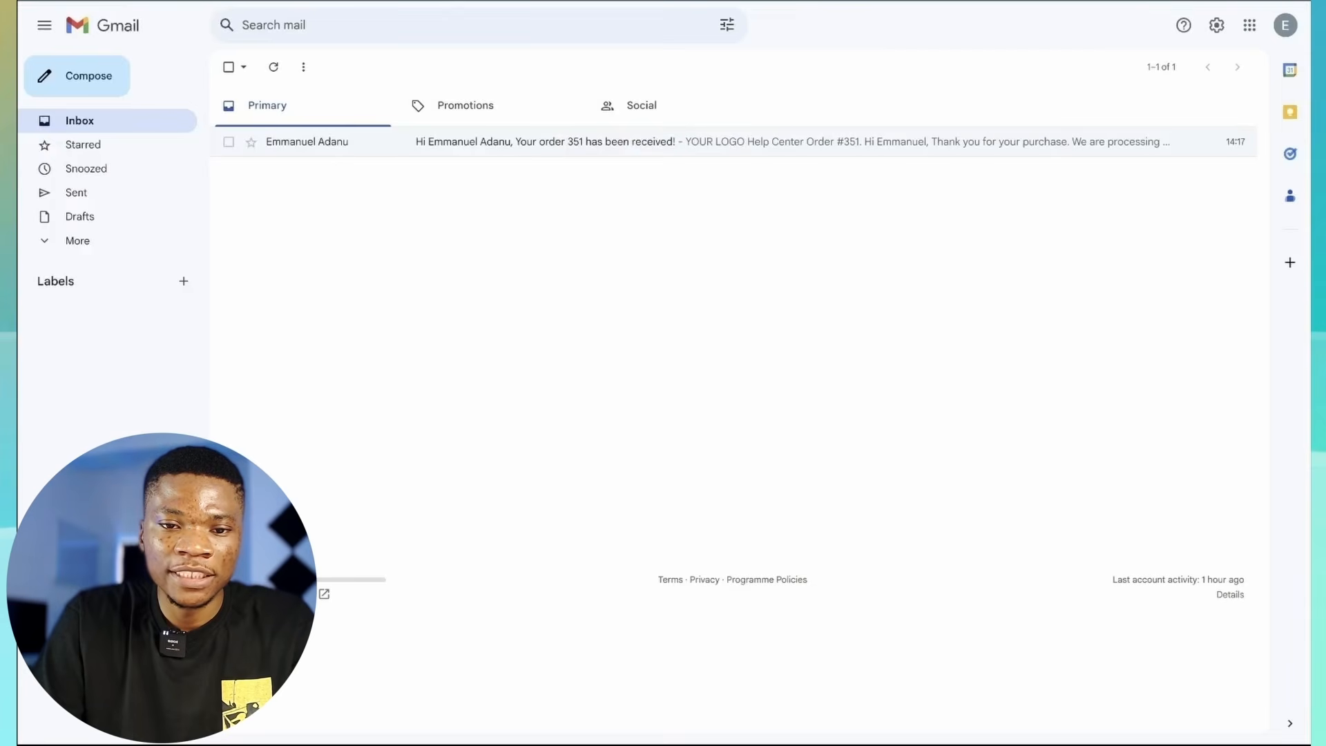
Open the abandoned-cart reminder email and follow its 'Complete your order' button
click(525, 141)
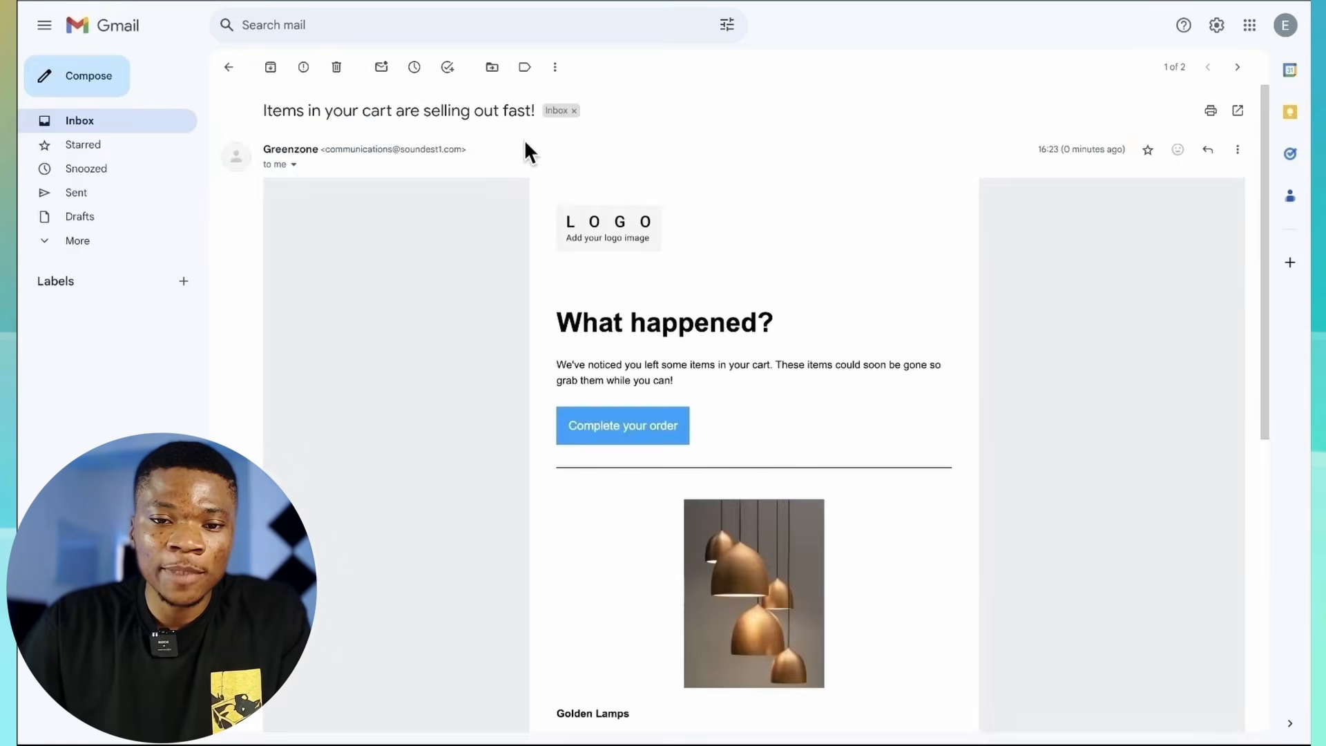
scroll(732, 366, down, 3)
scroll(686, 290, up, 2)
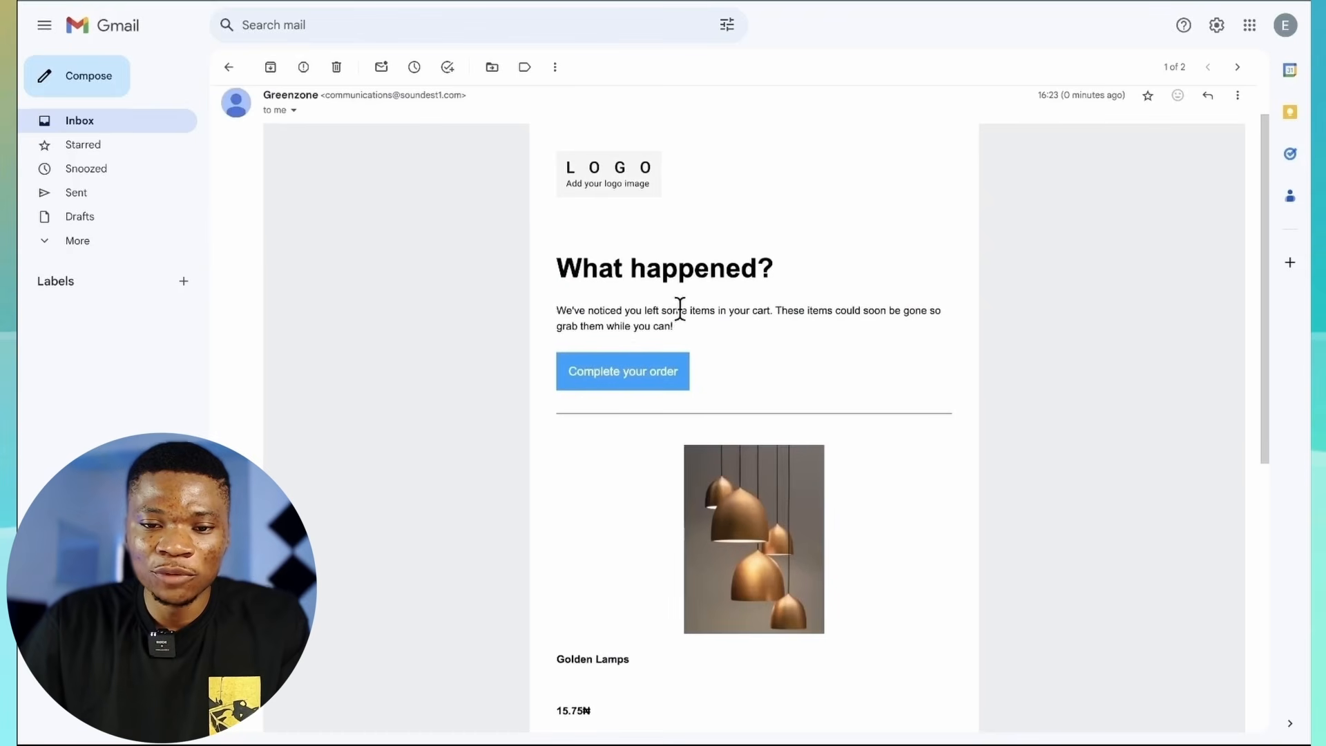
scroll(757, 334, down, 1)
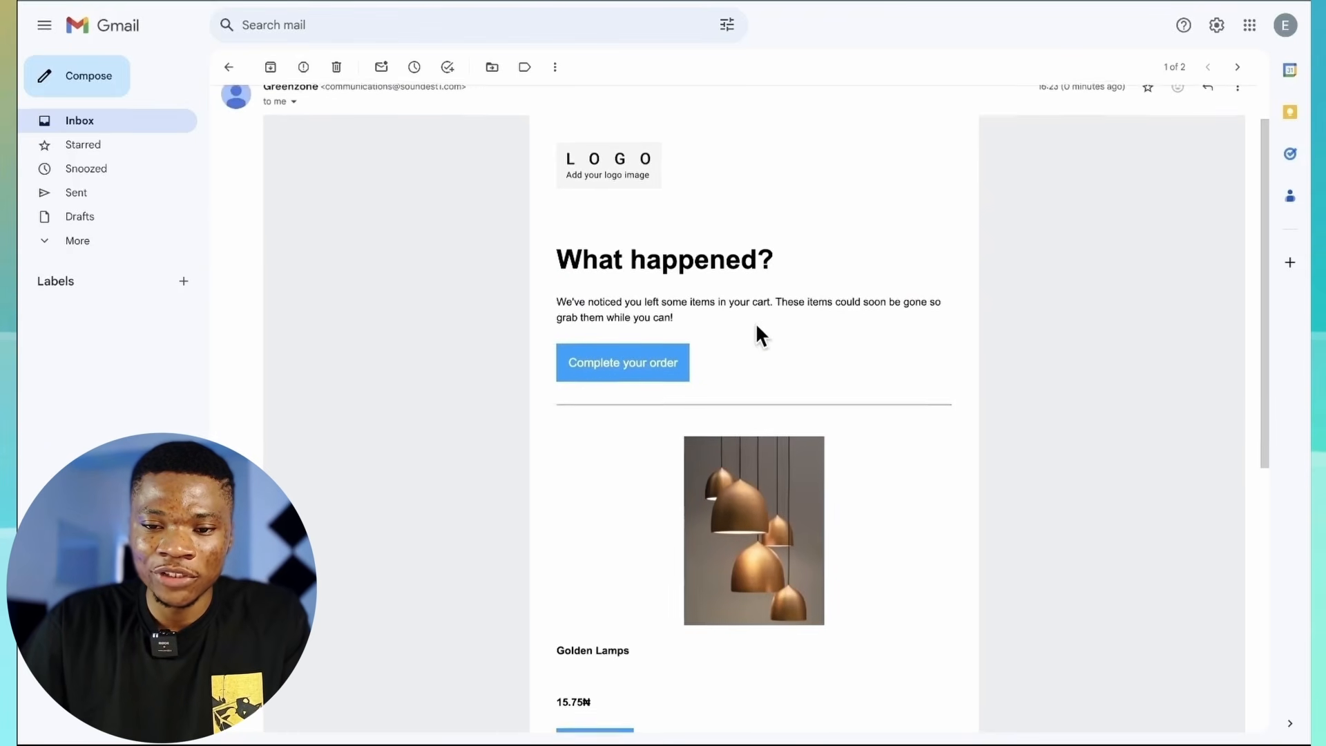
scroll(788, 325, down, 1)
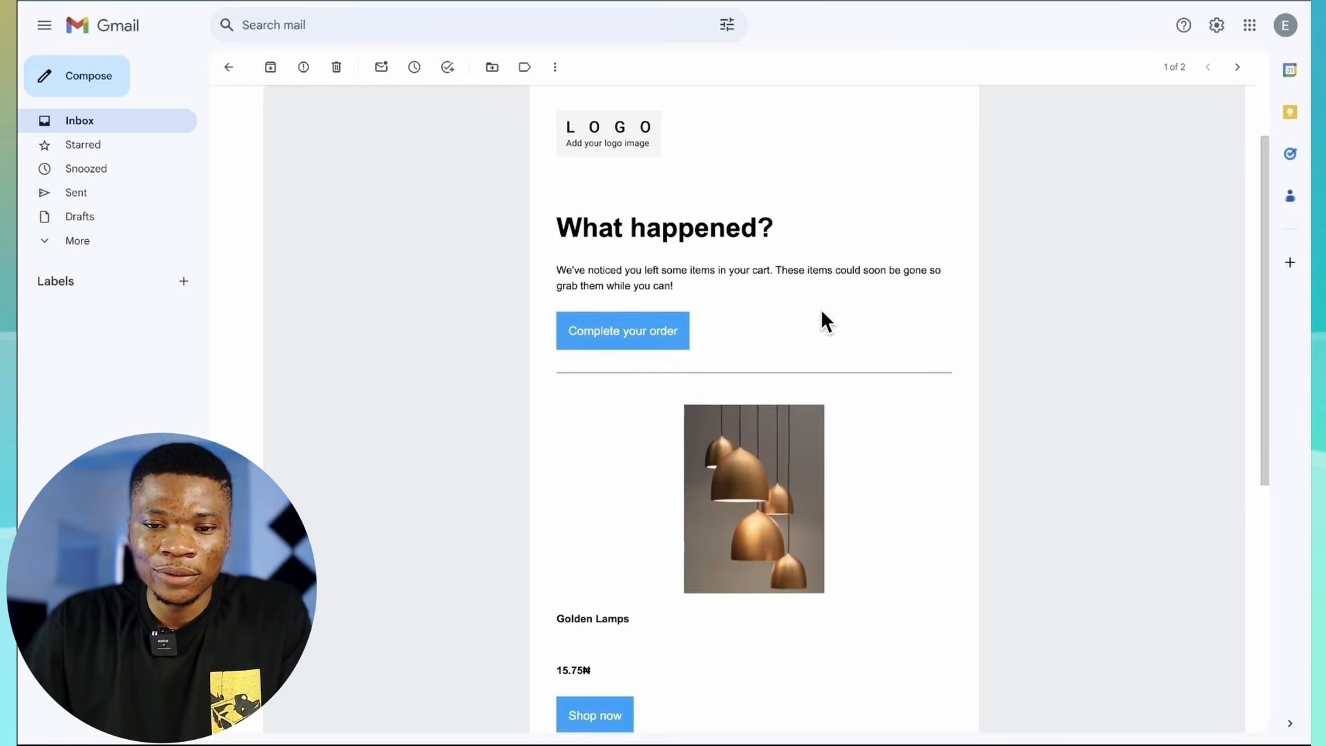
scroll(642, 318, down, 1)
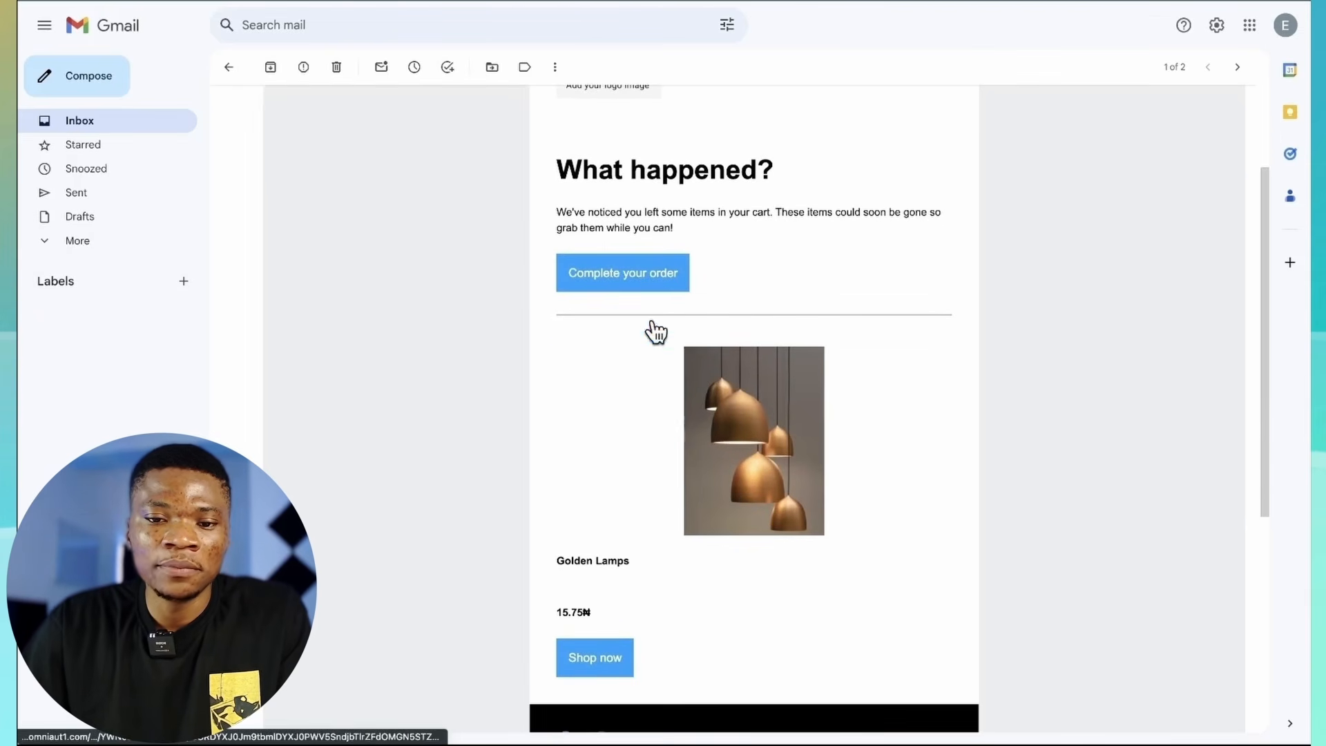
scroll(633, 352, down, 1)
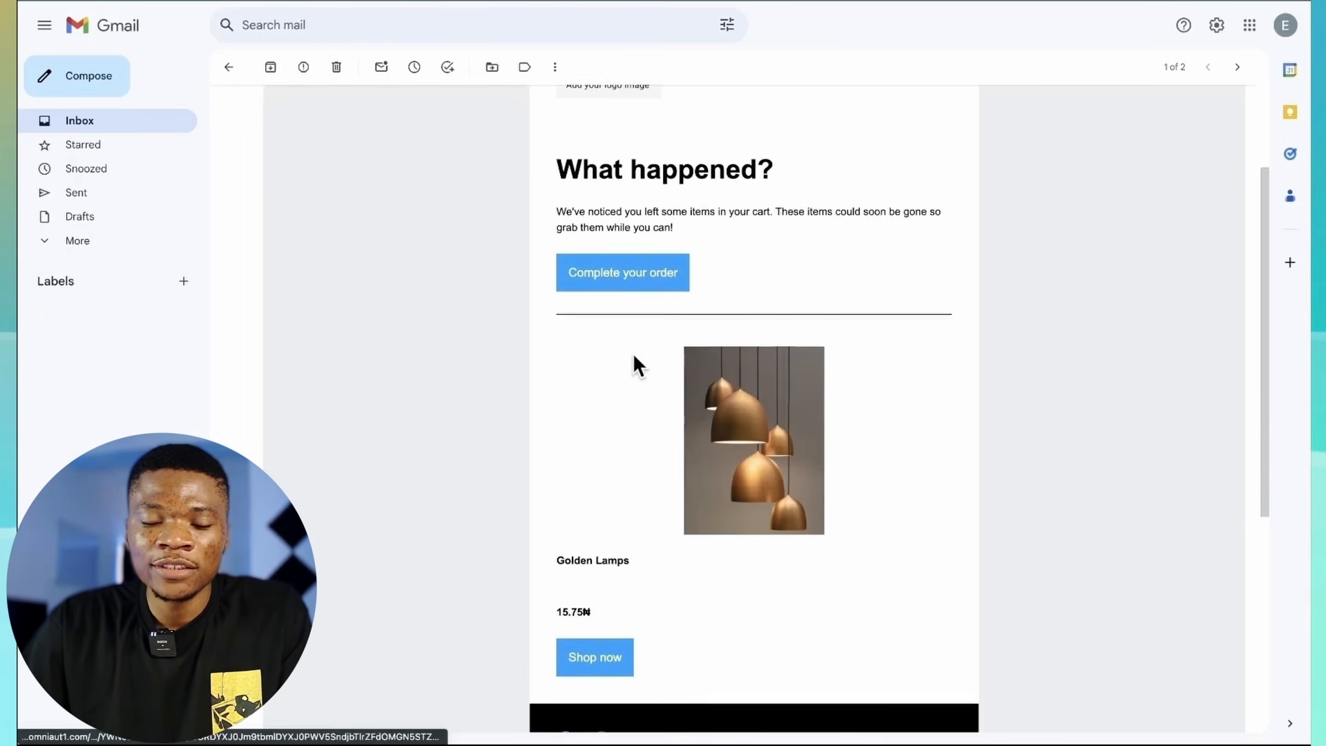
click(632, 272)
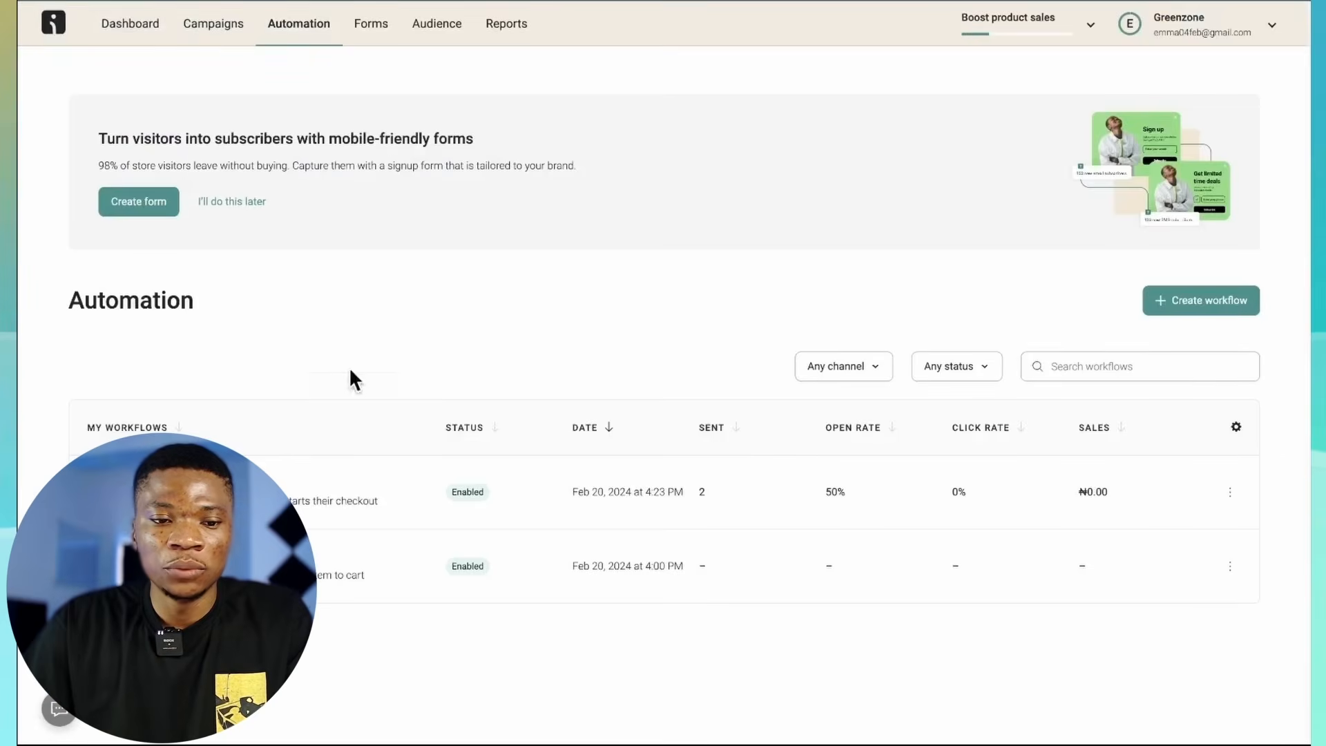
In the Abandoned Checkout trigger filters, change inactivity time from 1 to 30 minutes
click(138, 483)
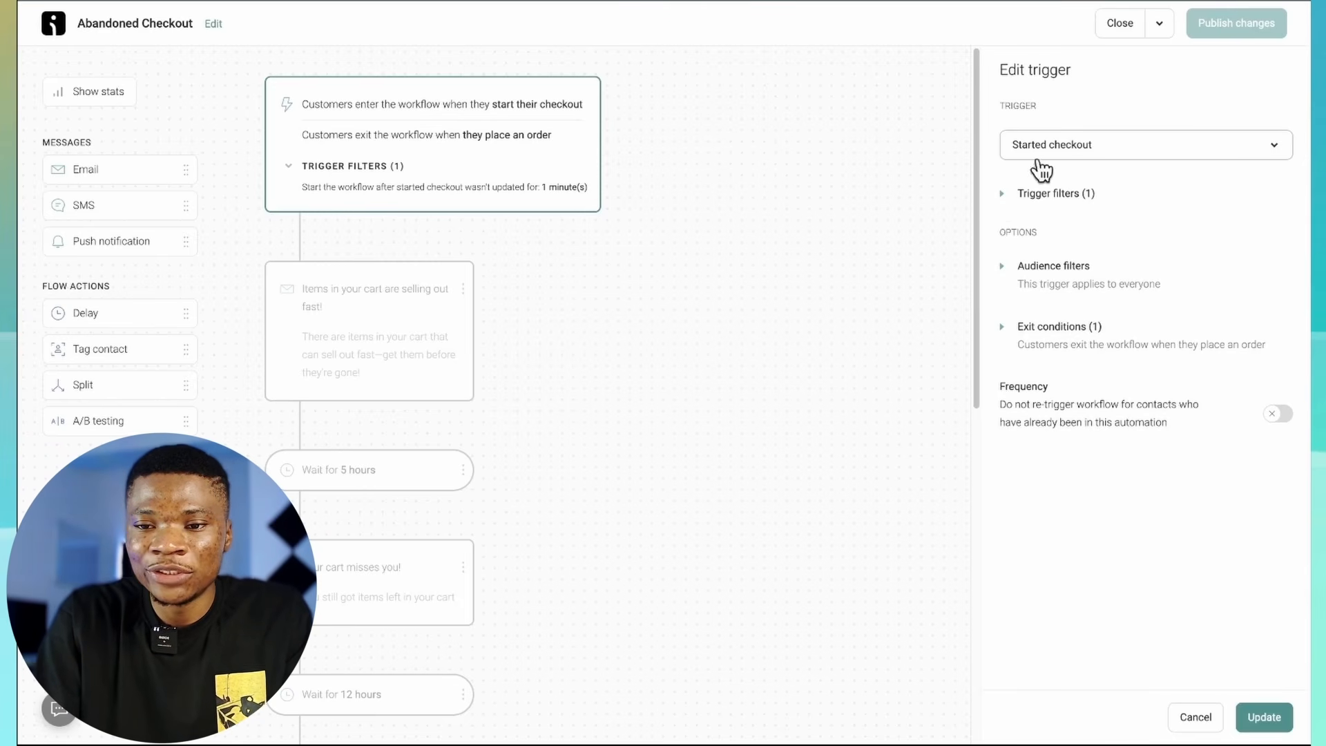
click(1003, 196)
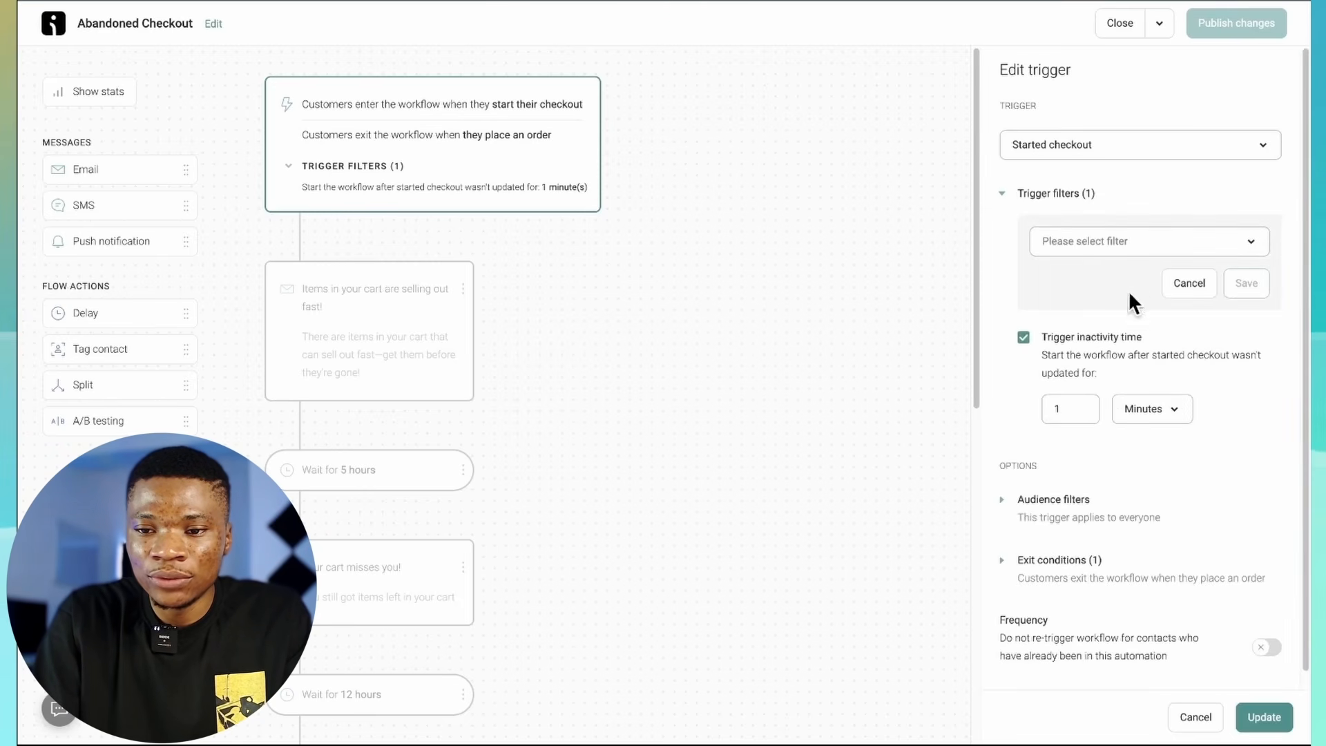
key(BackSpace)
text(30)
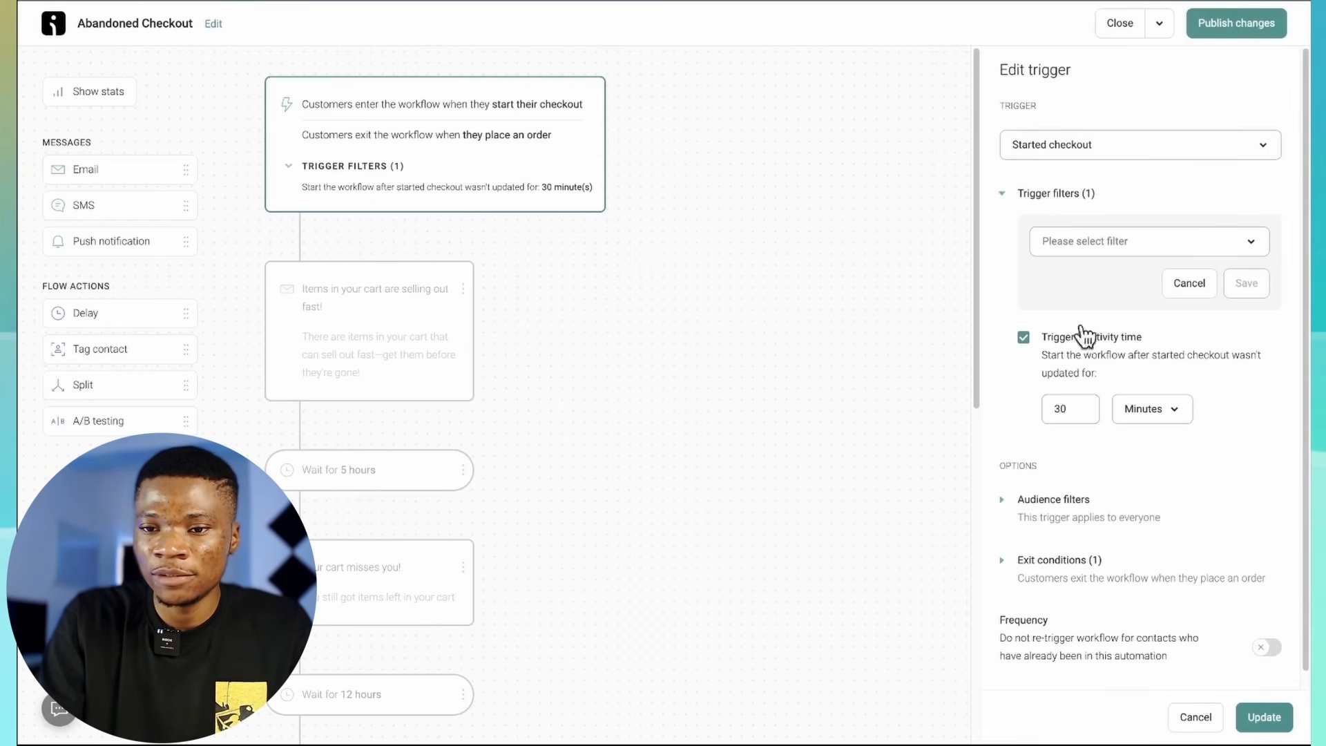
click(1002, 196)
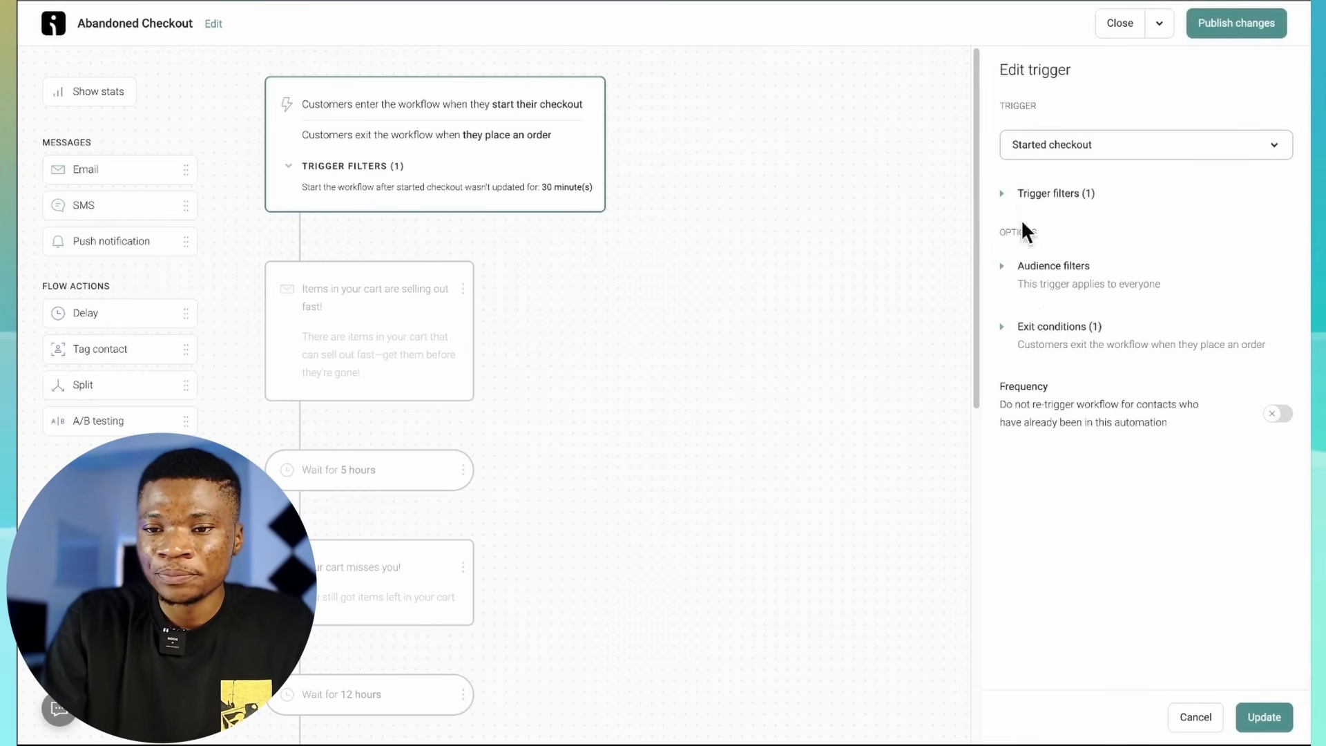
Enable the Frequency re-trigger limit for 'in the last 1 day' and update the trigger
click(1003, 268)
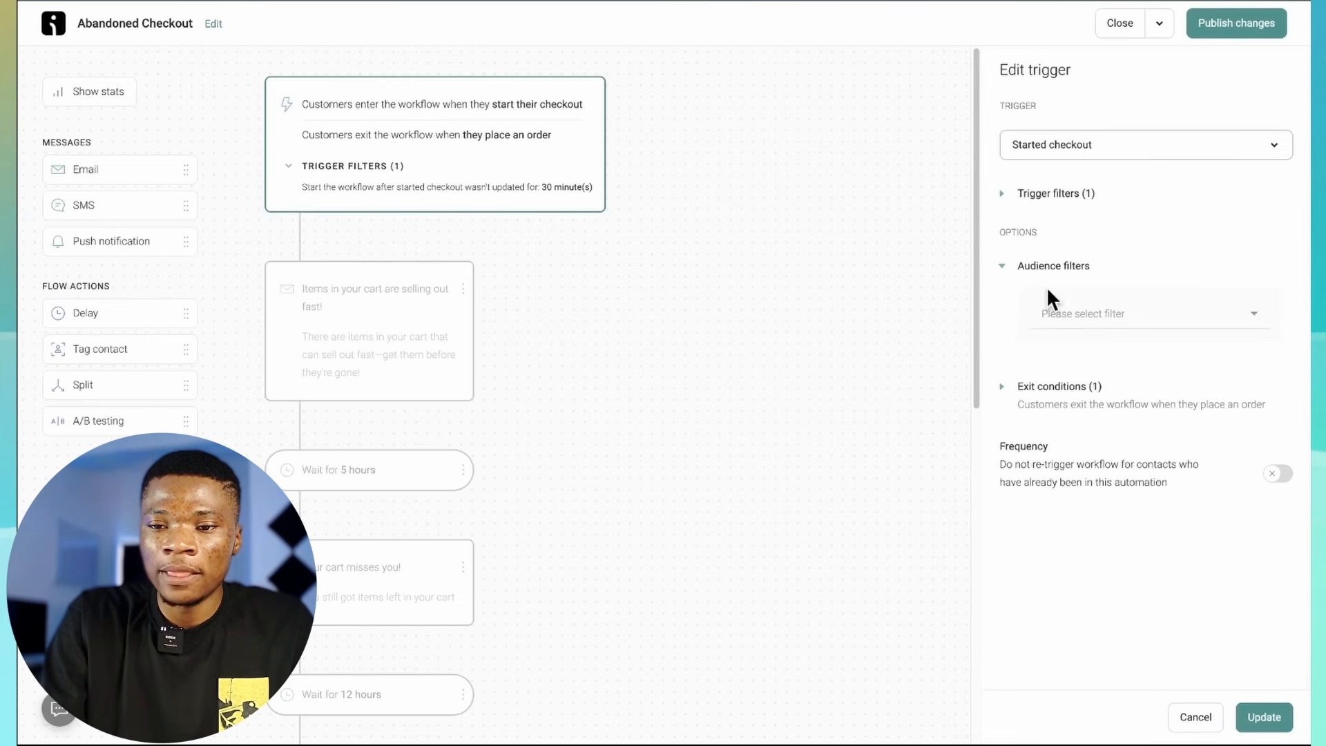
click(1003, 388)
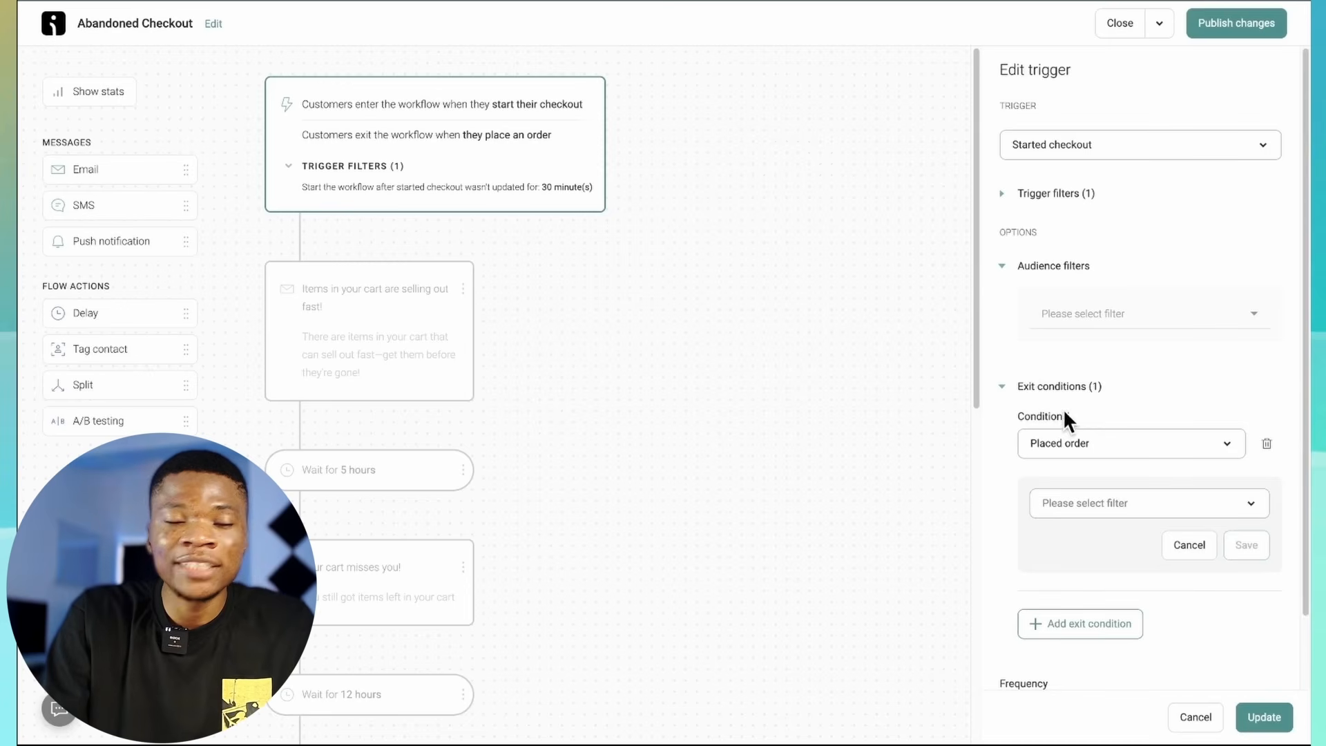
scroll(1098, 449, down, 1)
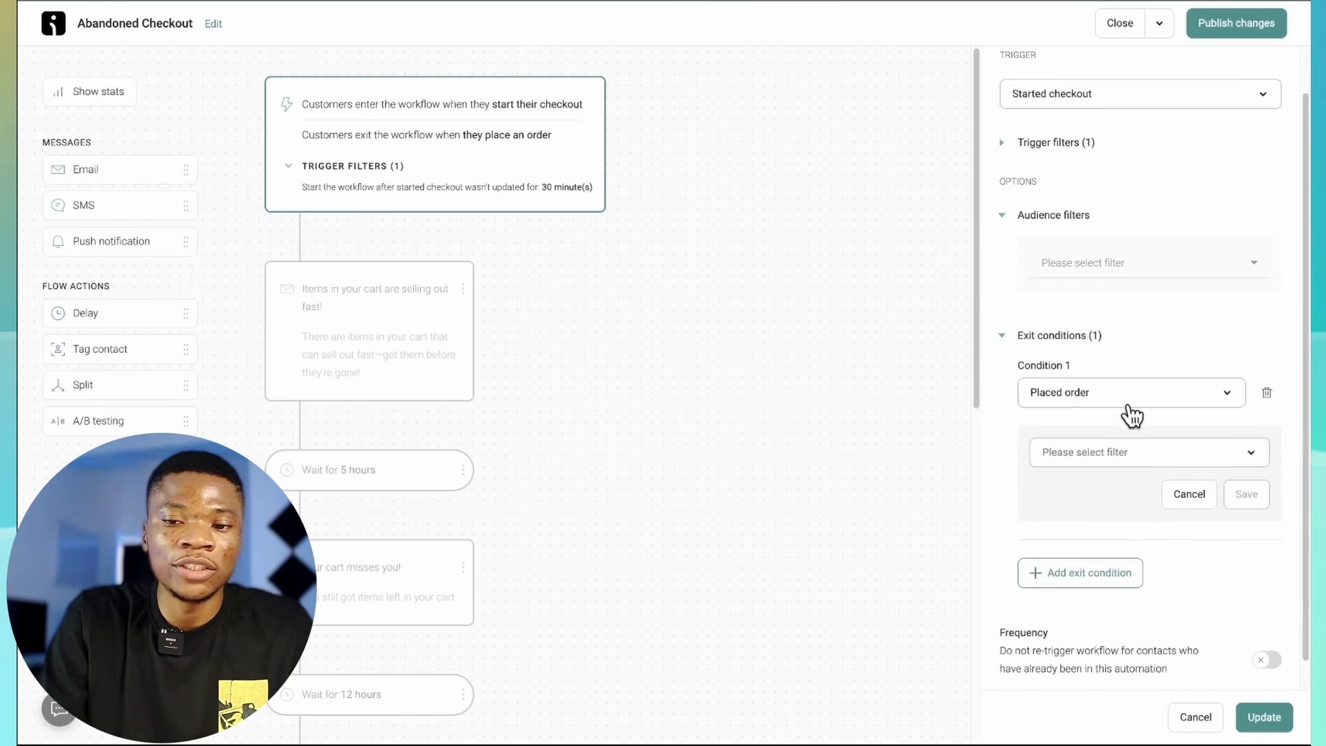
scroll(1153, 489, down, 1)
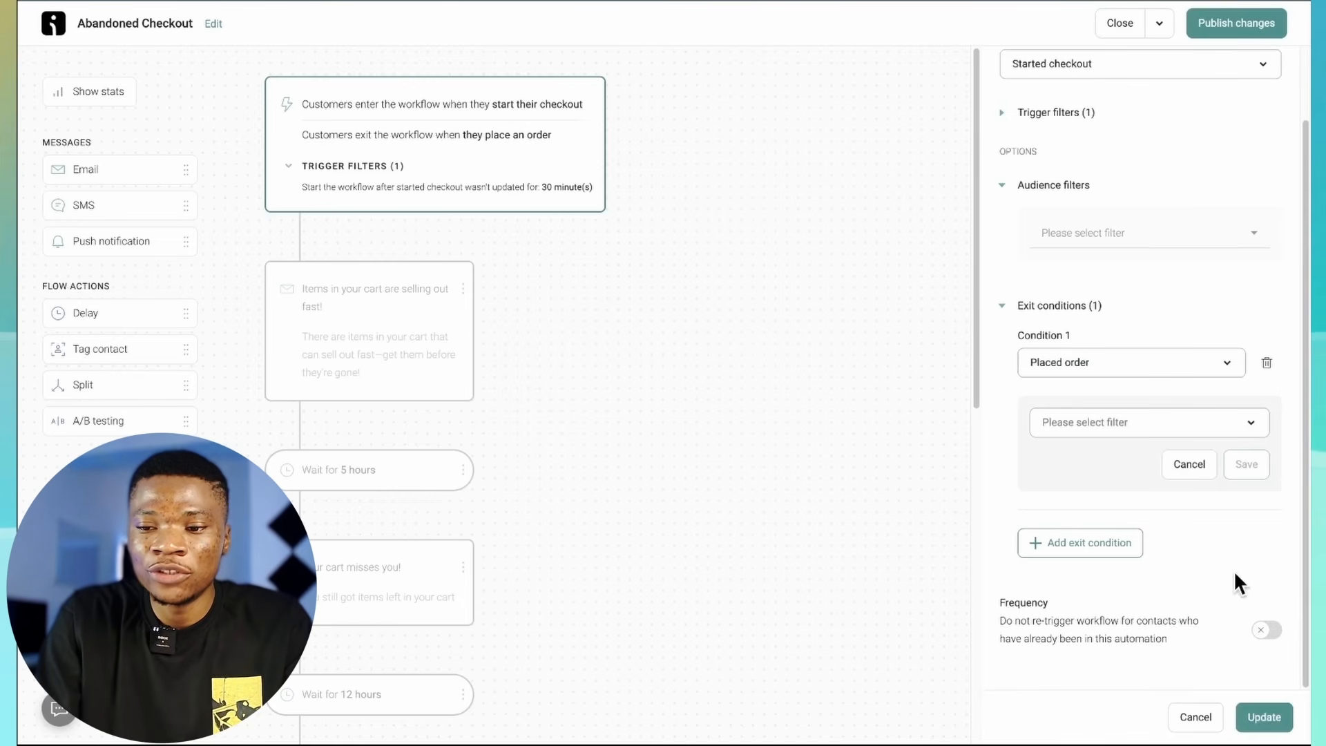
click(1264, 630)
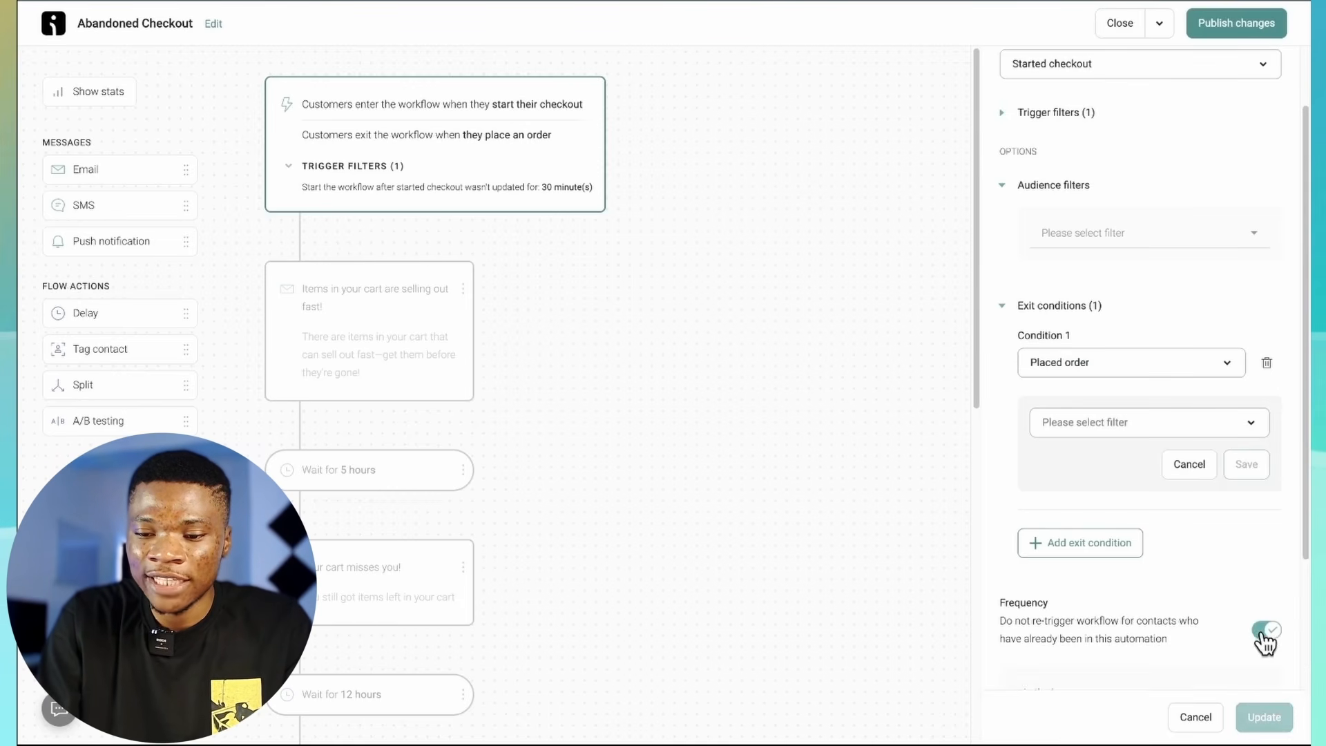
scroll(1261, 632, down, 3)
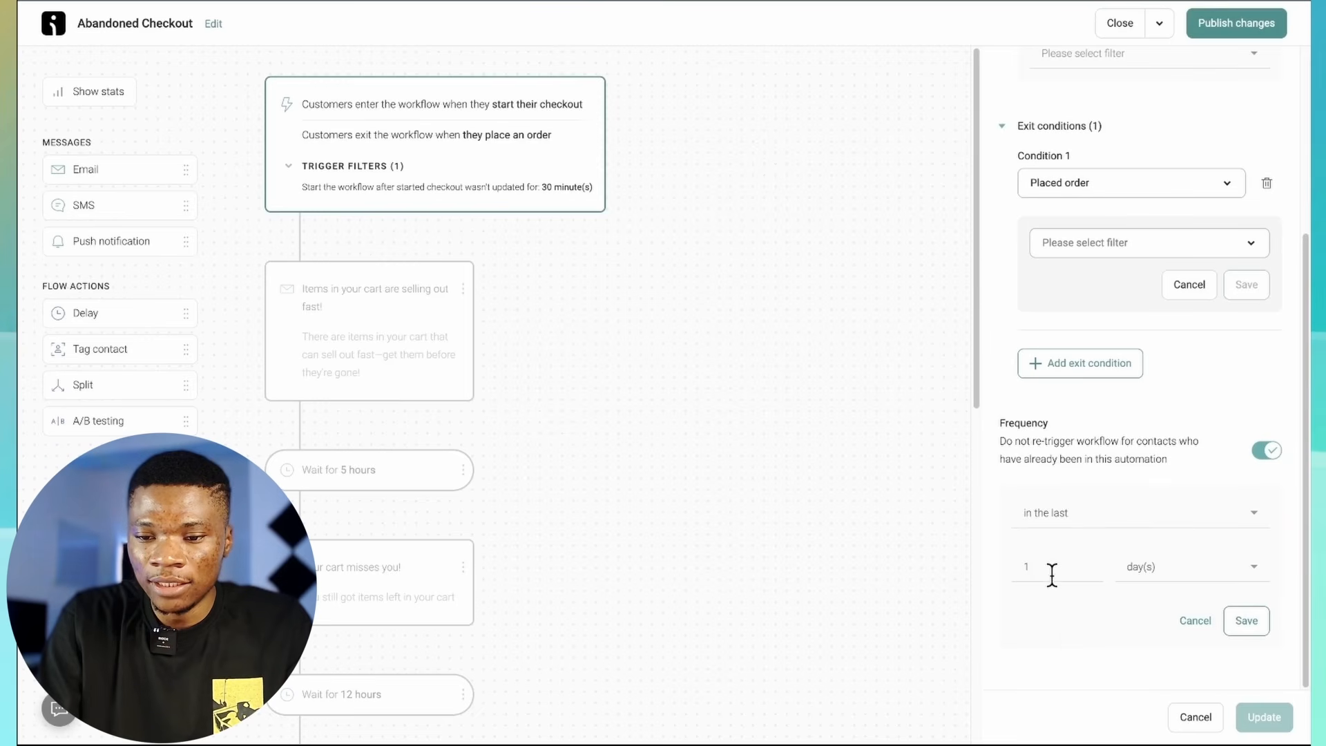
click(1246, 621)
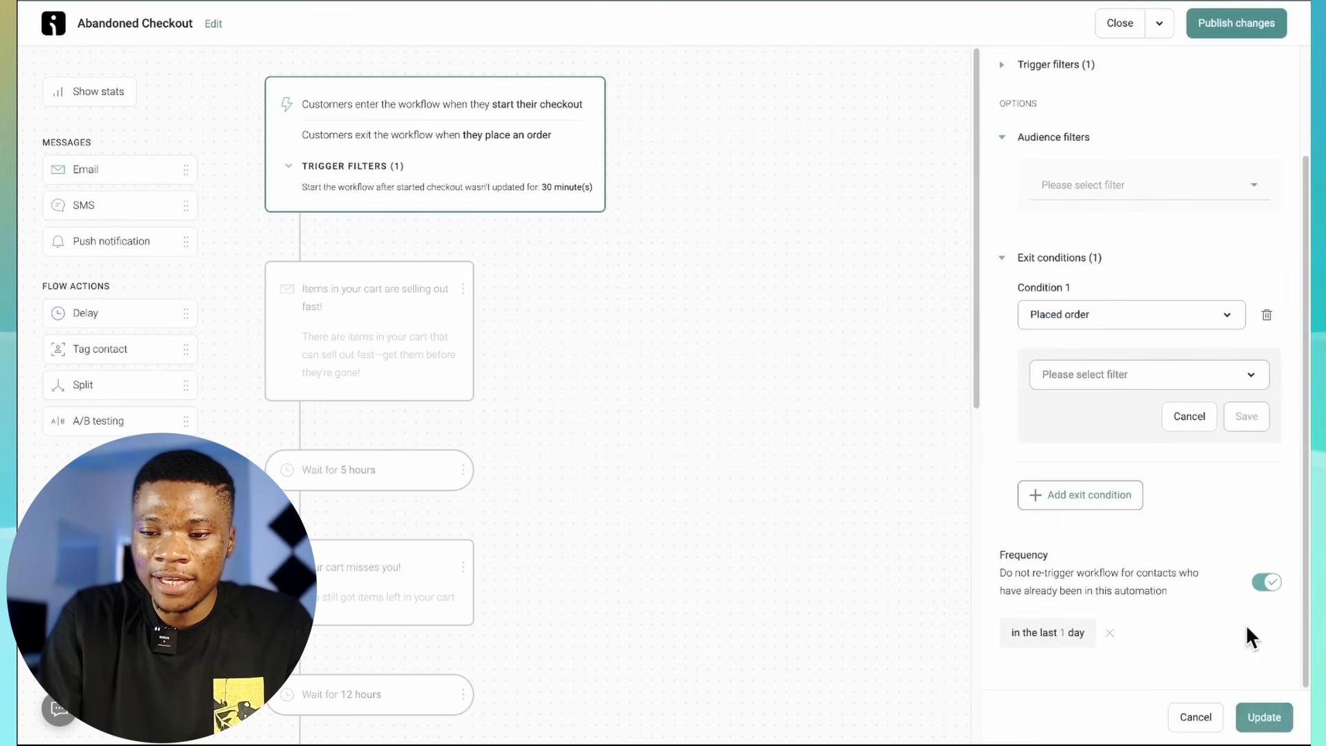
scroll(1133, 350, up, 2)
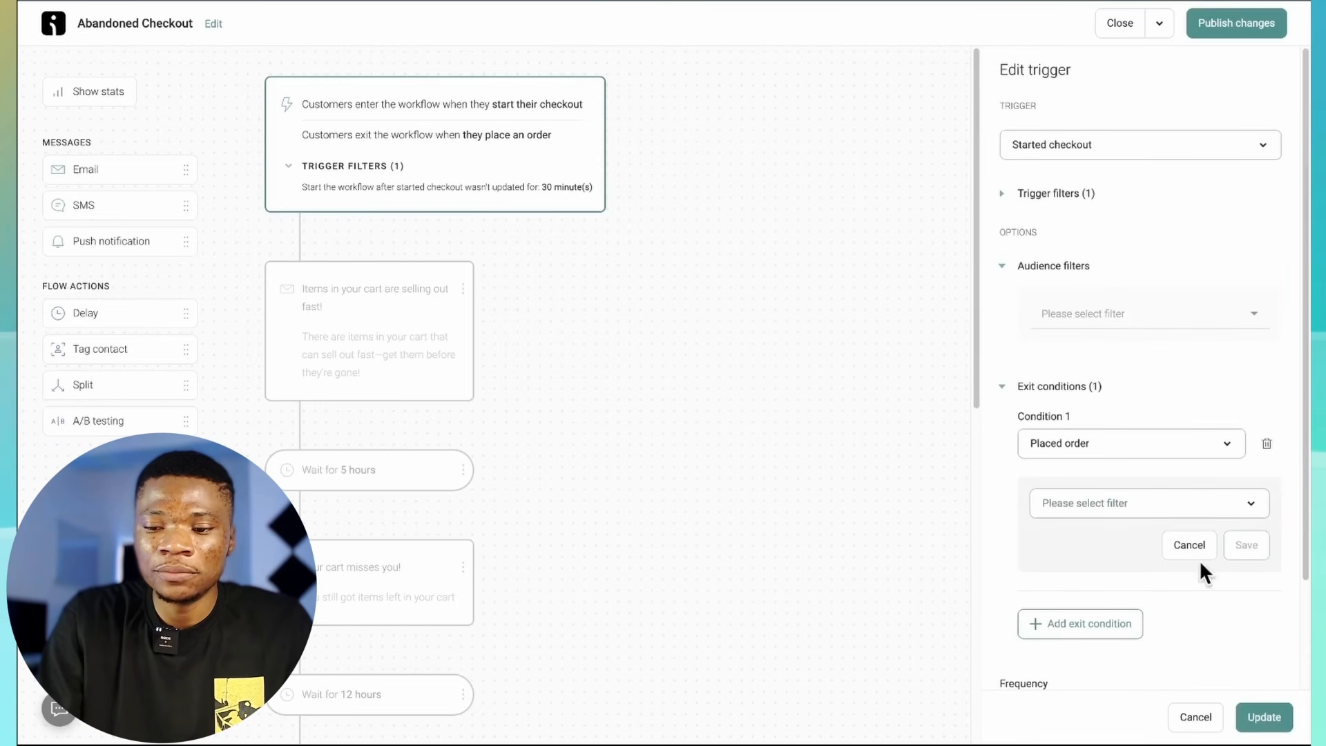
click(1253, 722)
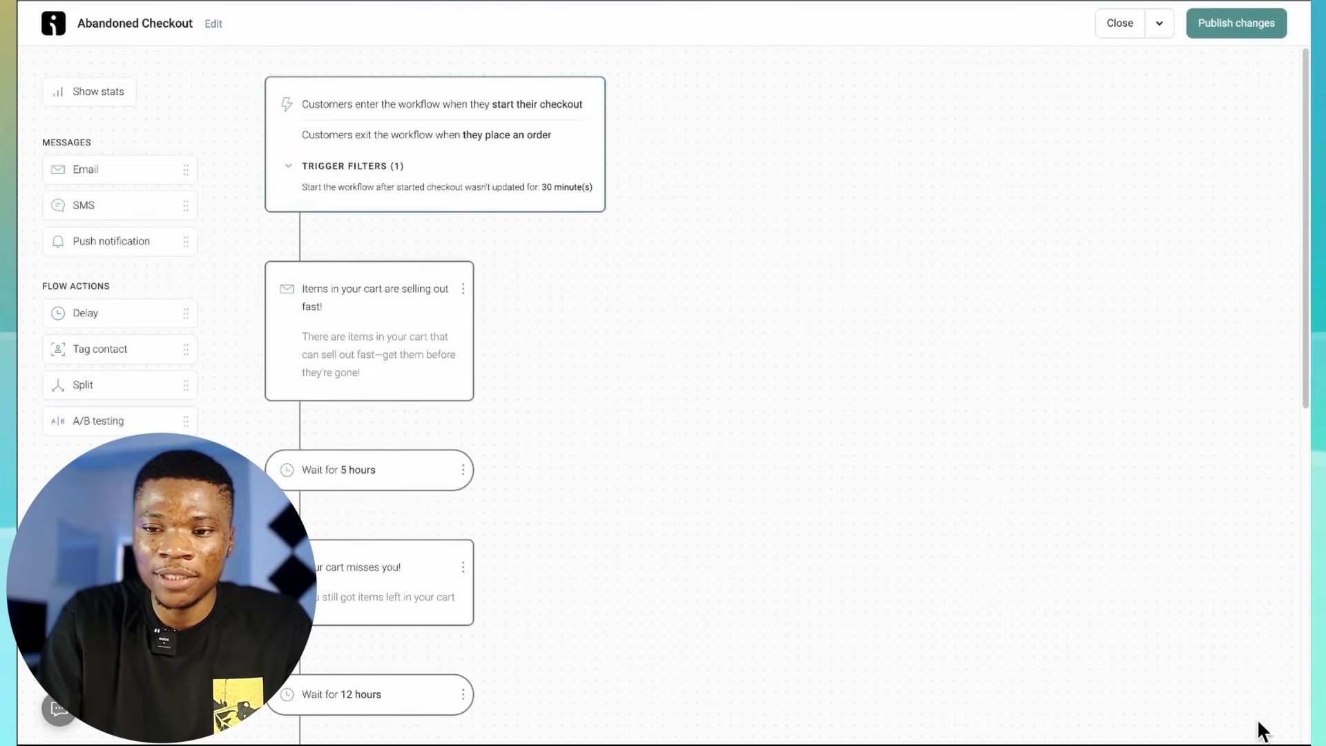
Publish the Abandoned Checkout workflow changes, choosing 'Let them finish the workflow' for current contacts
click(1244, 23)
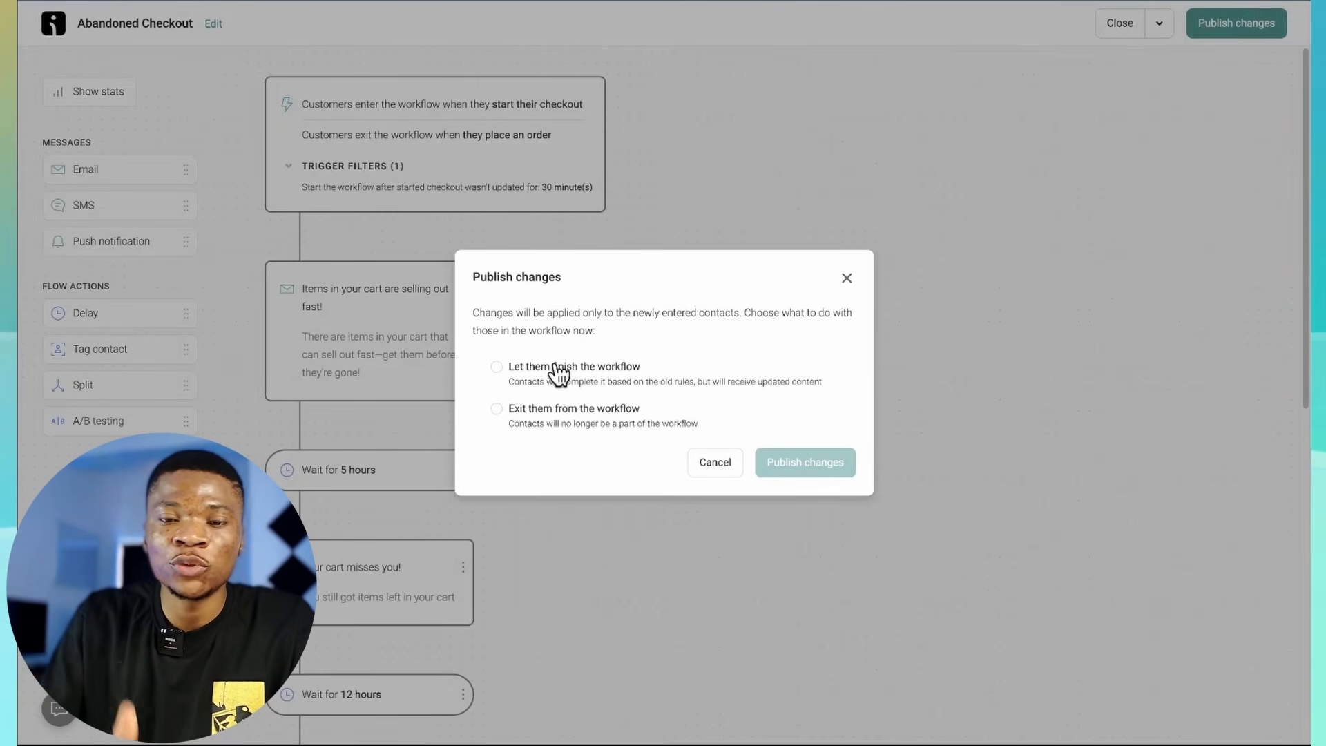
click(497, 366)
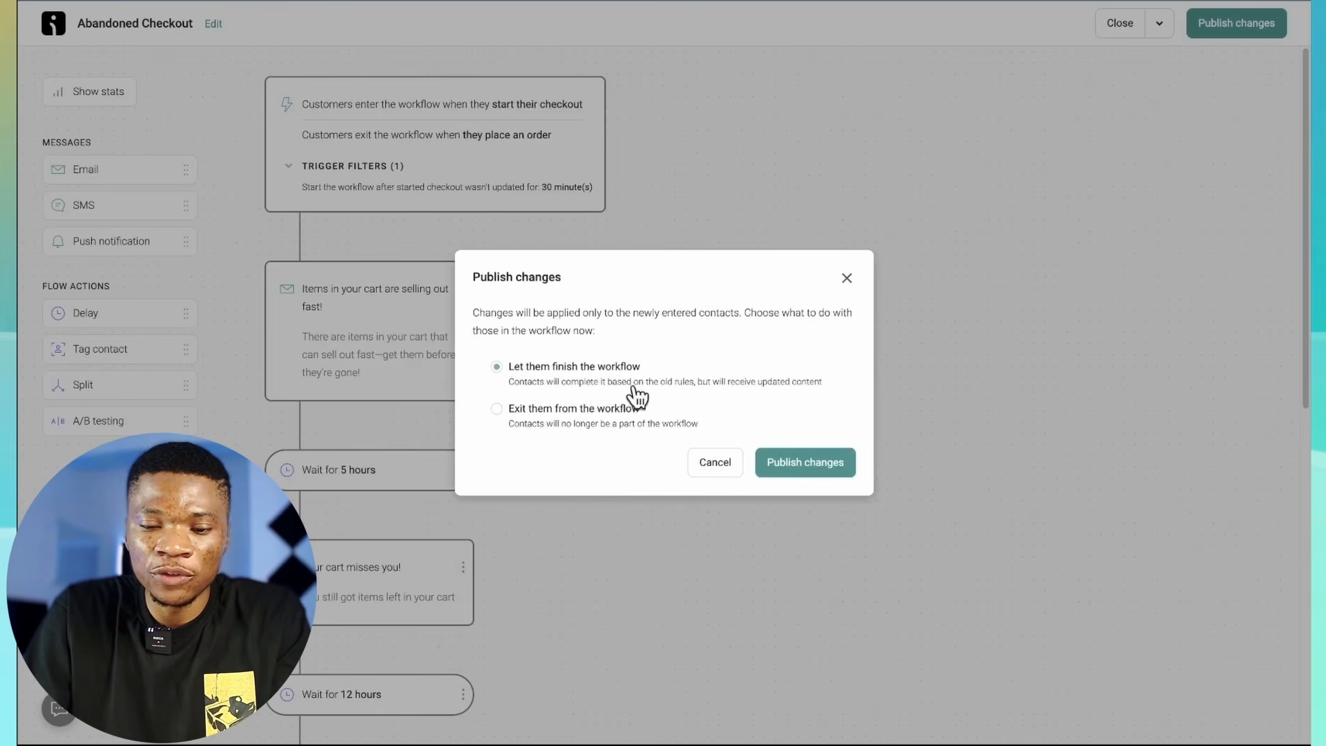
click(832, 464)
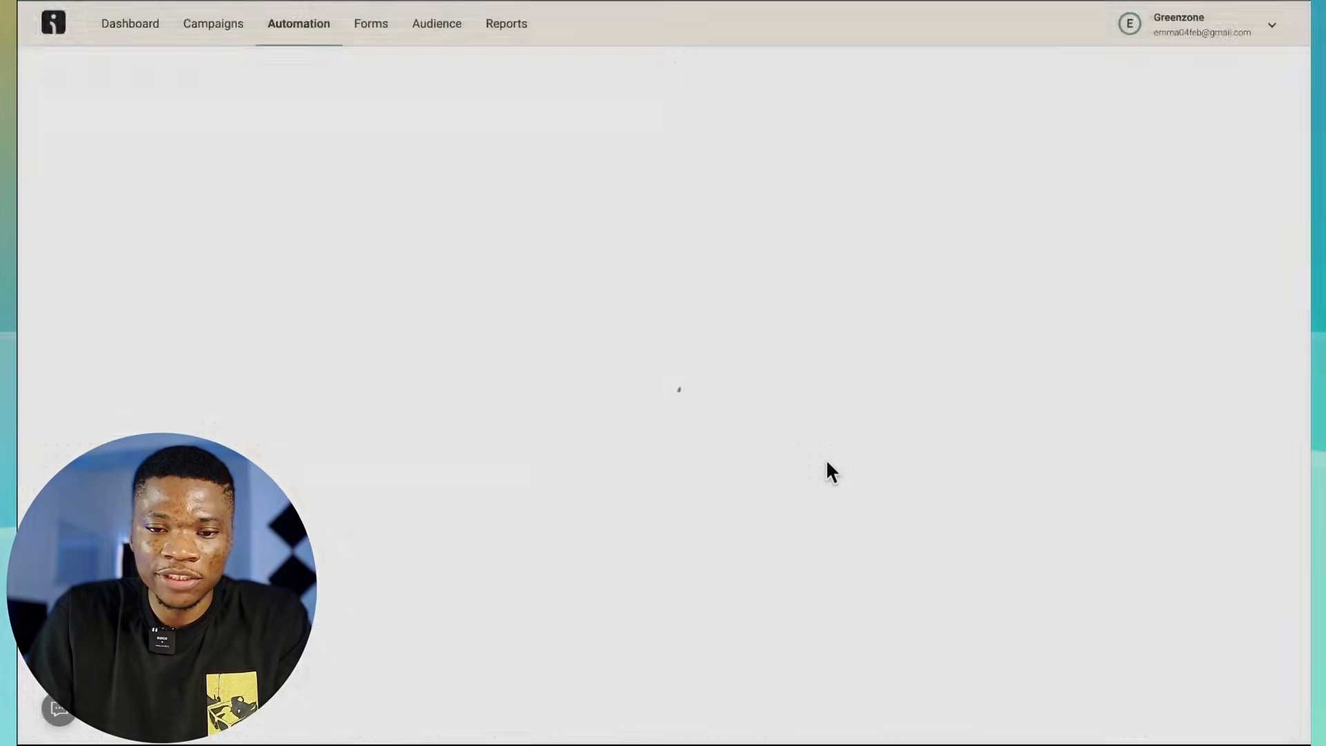